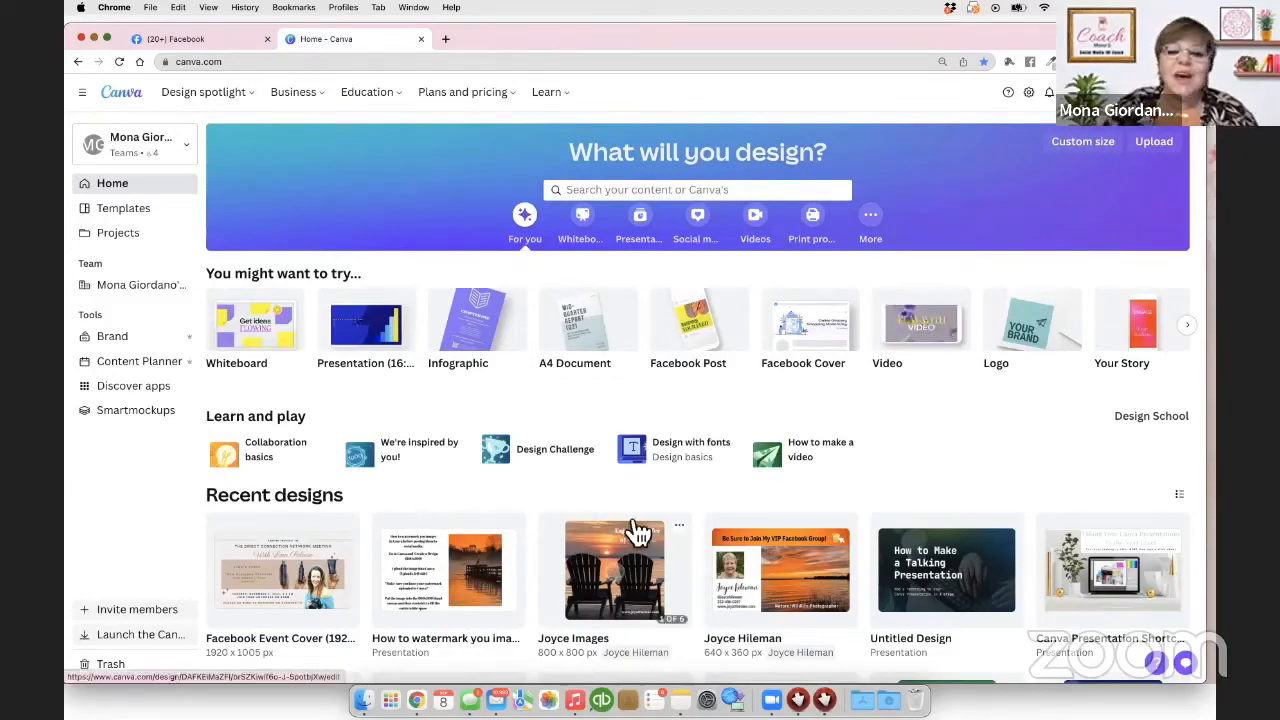
Step: Open the Facebook Event Cover (1920 × 1005 px) design from Canva's Recent designs
scroll(300, 400, down, 3)
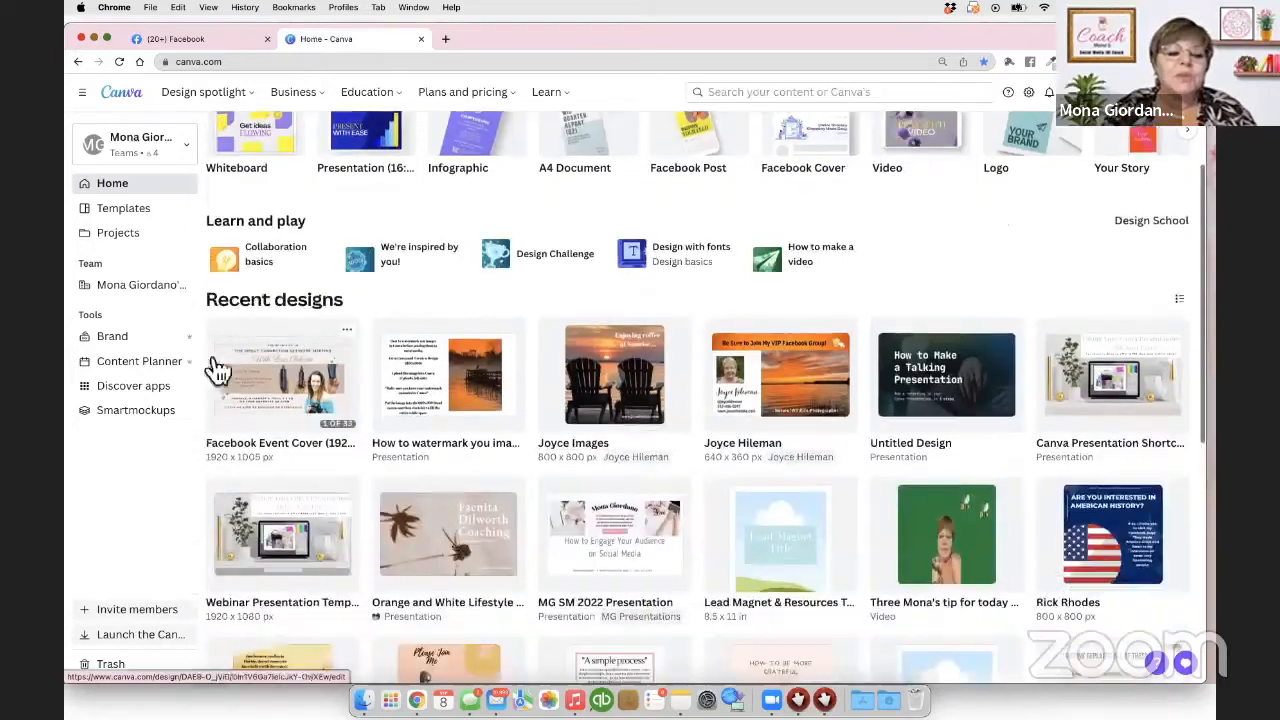
click(265, 385)
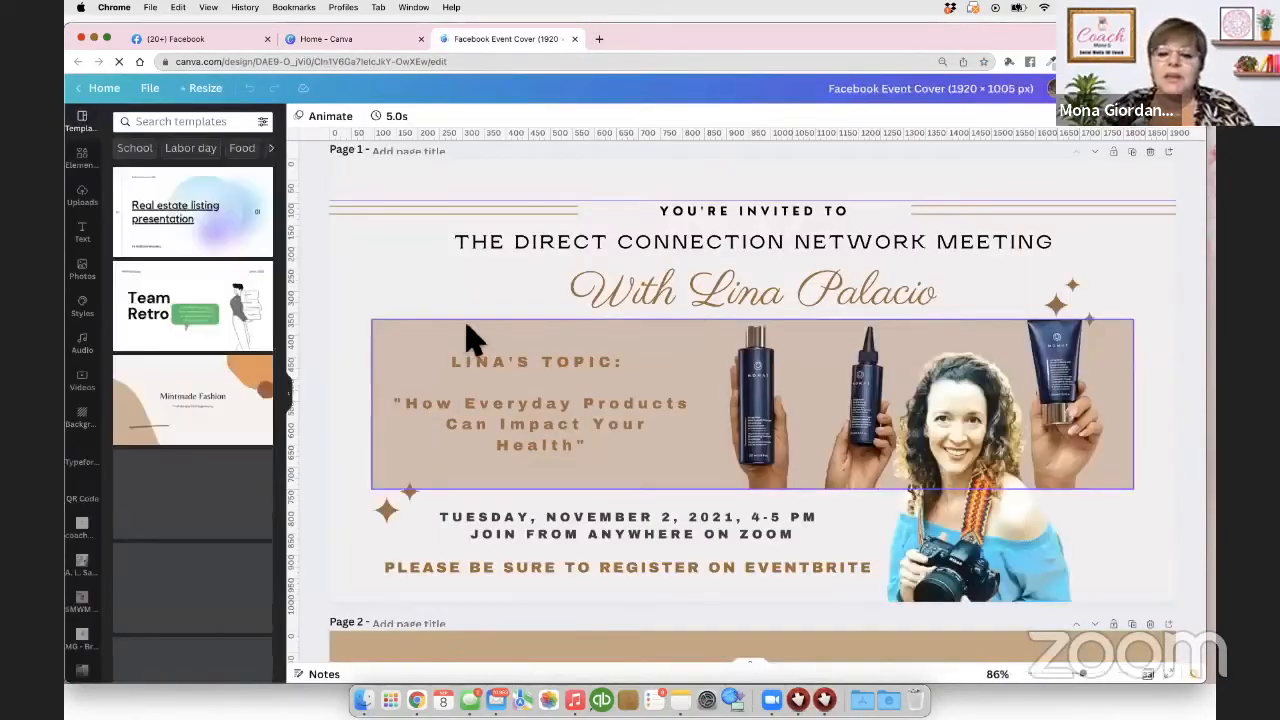
Step: Scroll through the design to page 23, the 'Bring a Tip, Hack or App to Share' cover
scroll(470, 338, down, 2)
scroll(470, 338, down, 20)
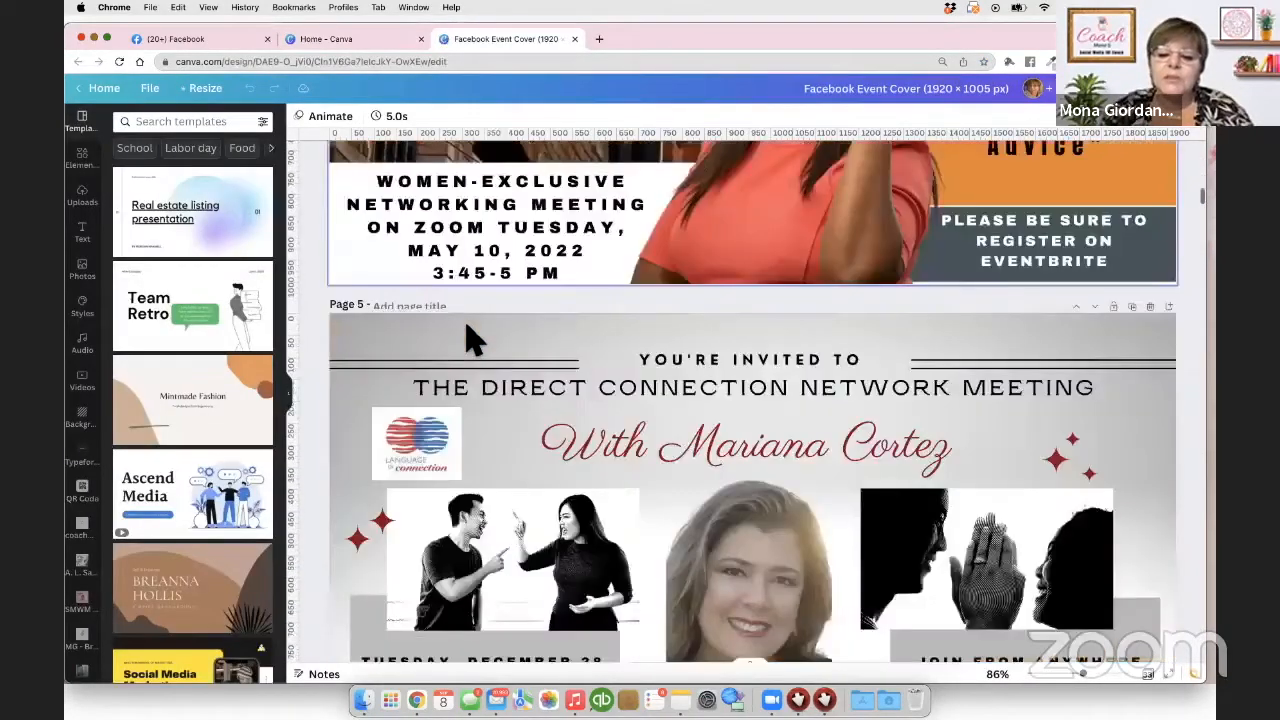
scroll(470, 338, down, 20)
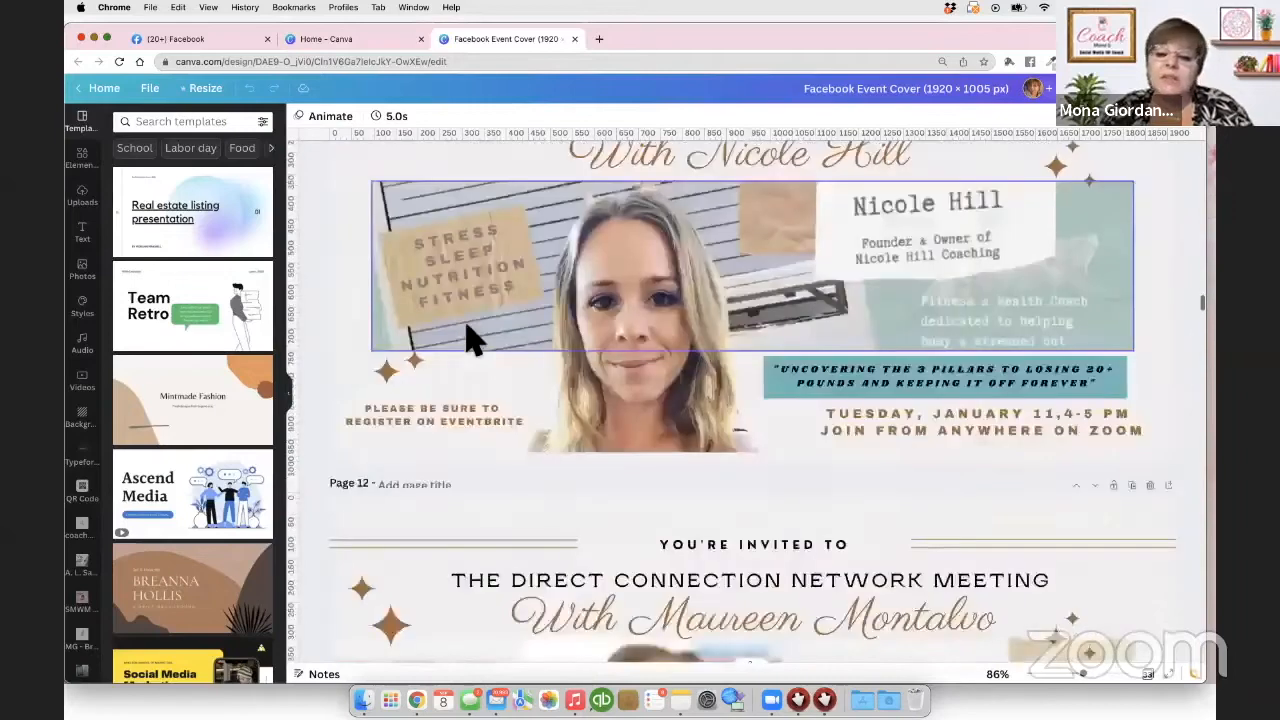
scroll(470, 338, down, 20)
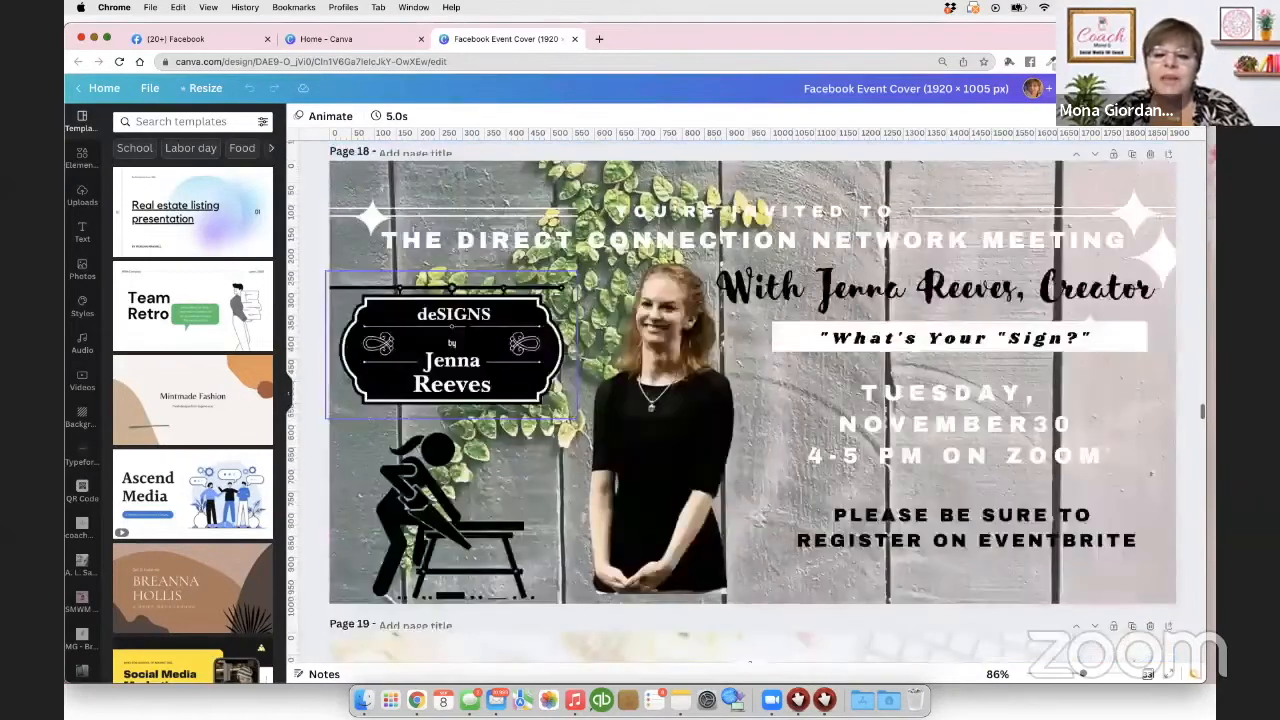
scroll(470, 338, down, 5)
scroll(470, 338, down, 10)
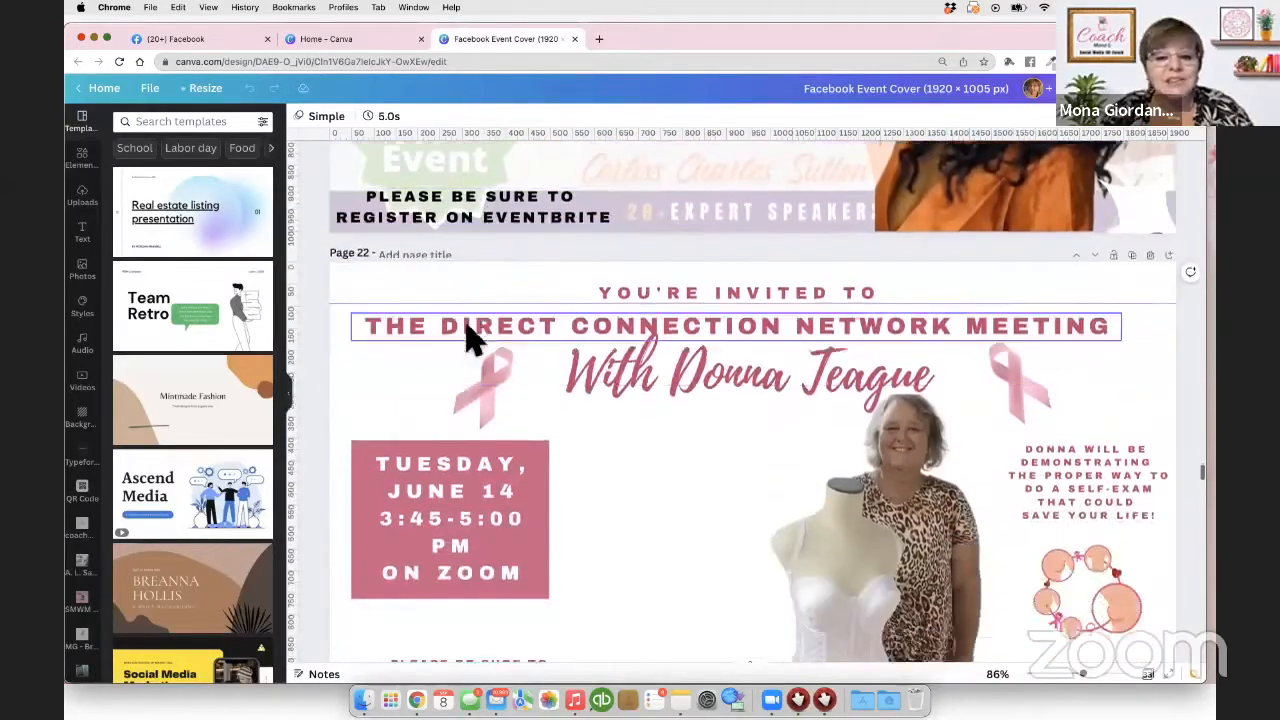
scroll(470, 338, down, 8)
scroll(470, 338, down, 1)
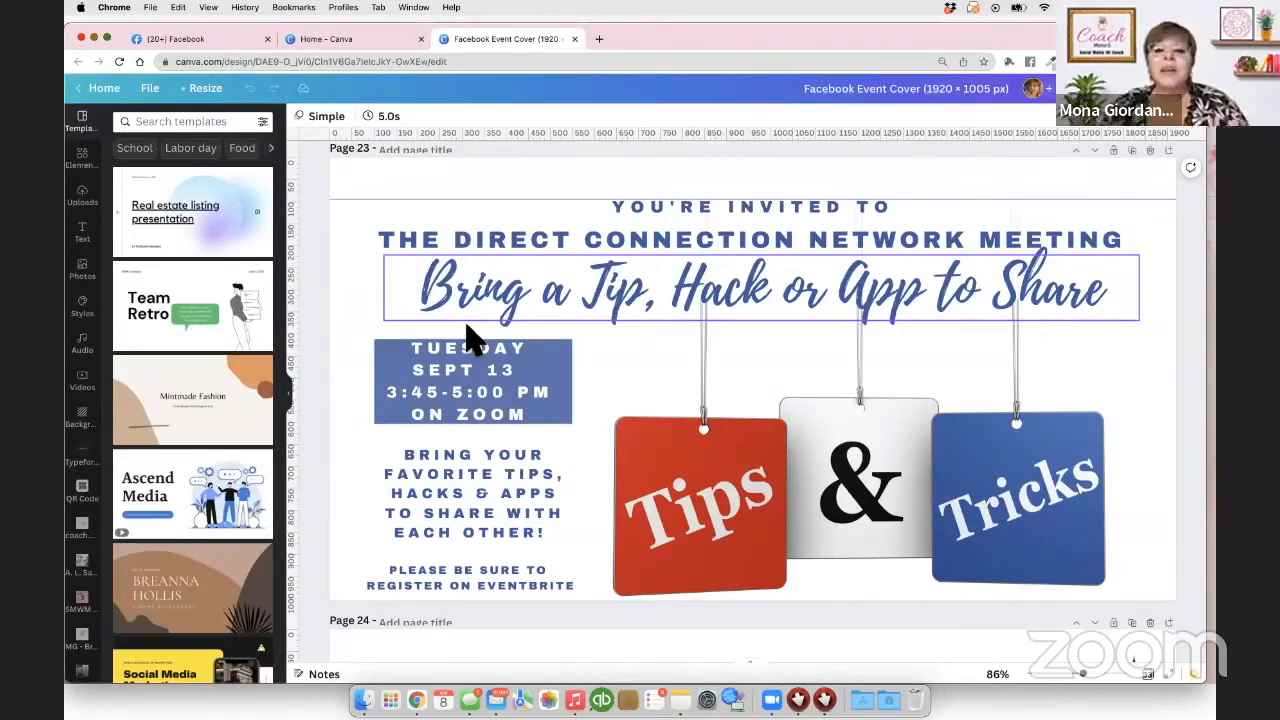
Step: Raise the YOU'RE INVITED TO and DIRECT CONNECTION NETWORK MEETING headings slightly
click(740, 222)
drag(743, 206, 740, 196)
click(776, 243)
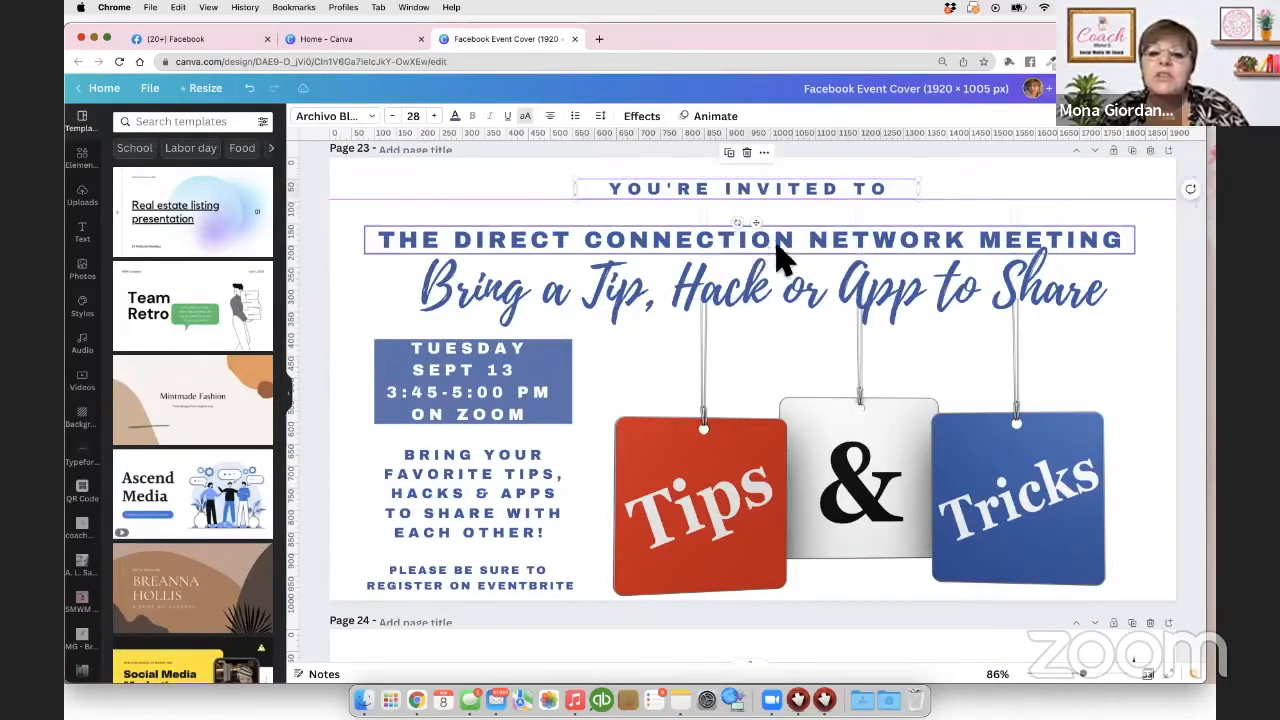
drag(785, 255, 785, 240)
Step: Nudge the 'Bring a Tip, Hack or App to Share' script text slightly down, then start a new browser tab
click(780, 290)
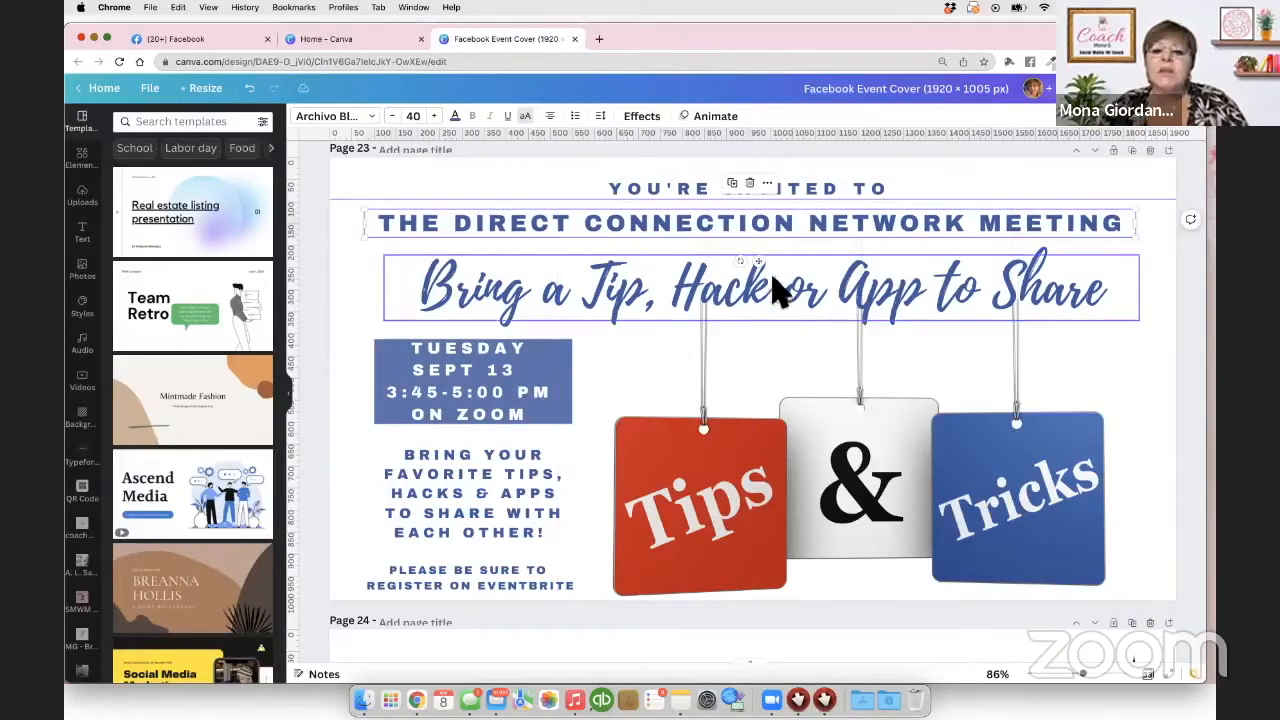
drag(785, 305, 785, 308)
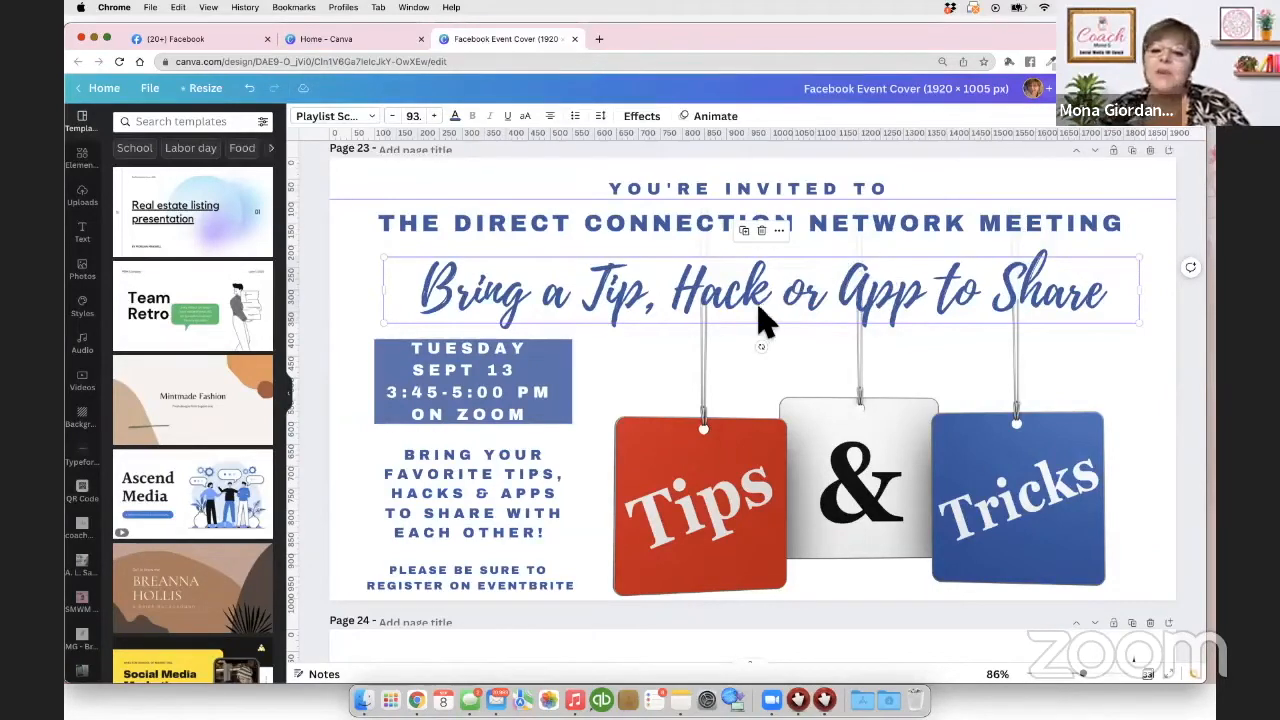
click(600, 40)
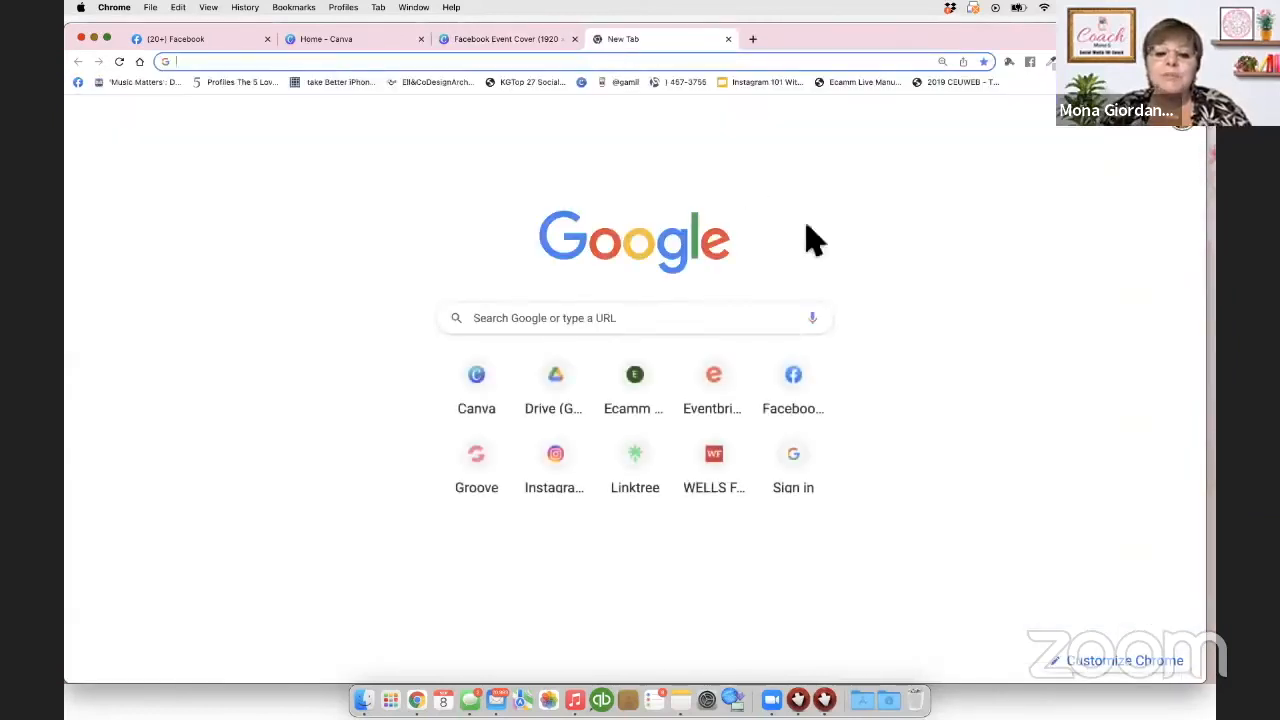
Step: Go to Eventbrite's Create Event Basic Info form and put the cursor in the empty Event Title field
click(722, 388)
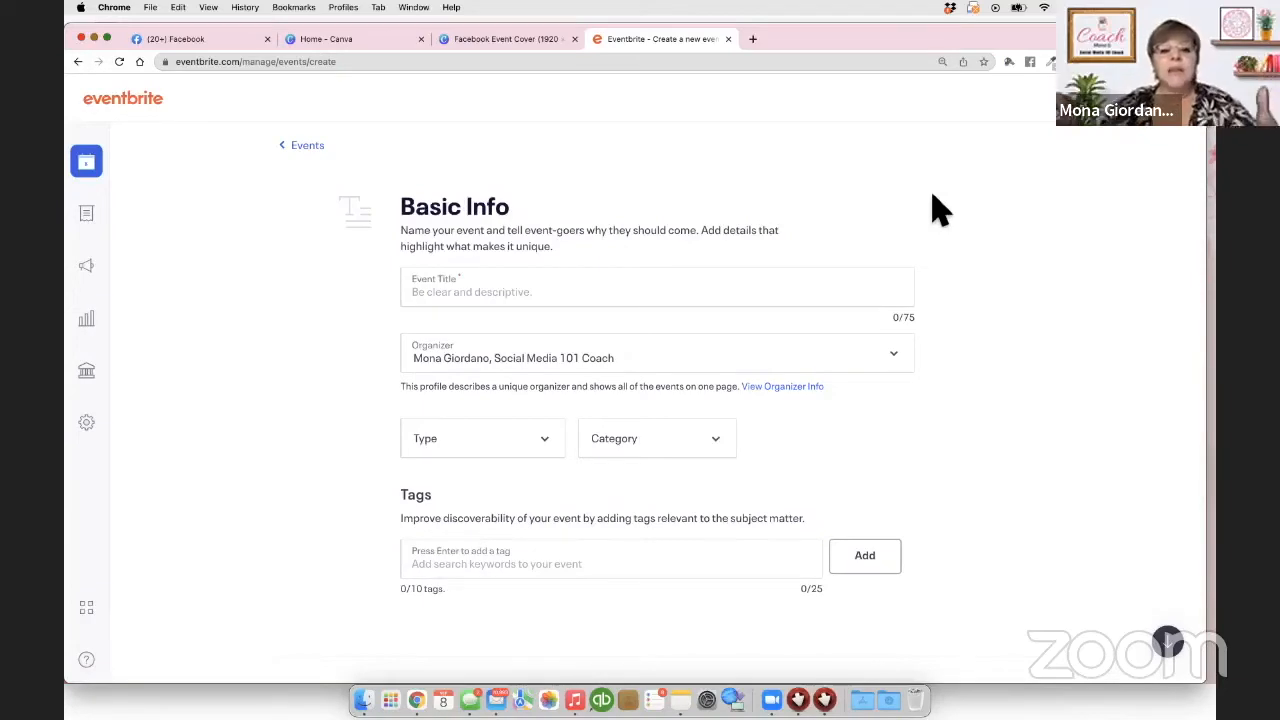
click(452, 288)
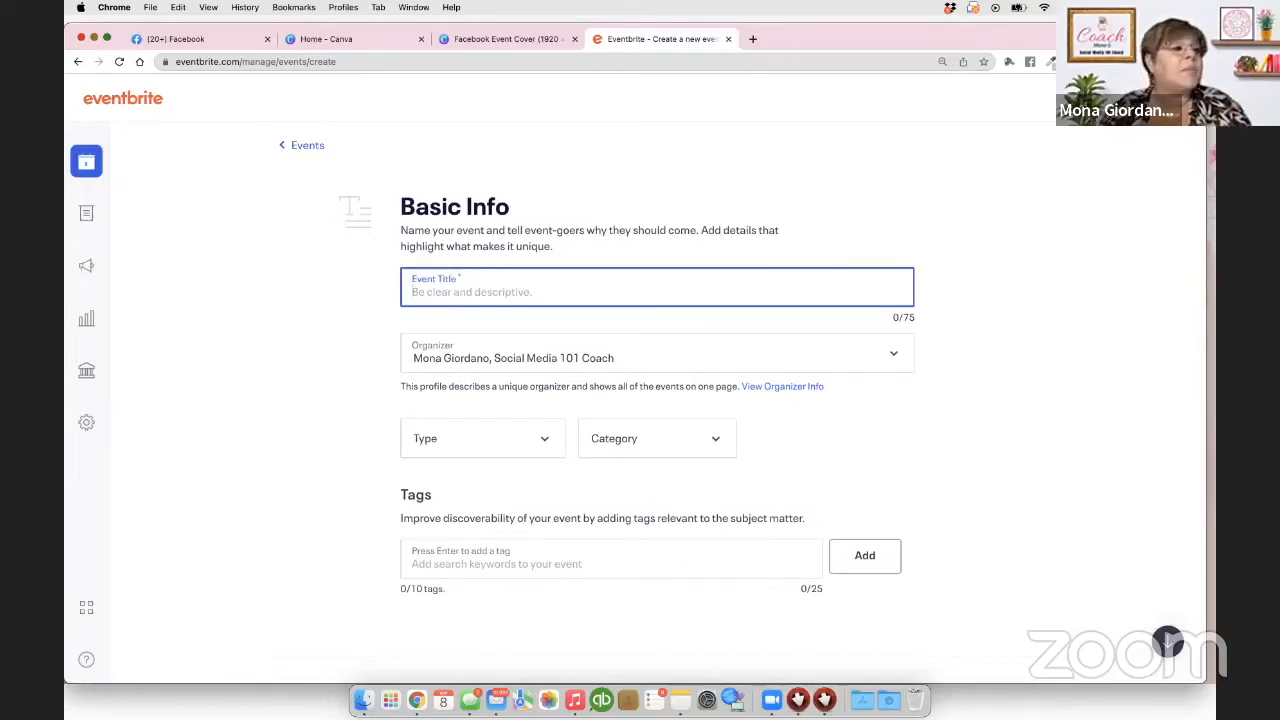
Step: Enter the event title 'The Direct Connection Network Meeting - Bring a Tip, Hack or App to Share!'
key(super+Tab)
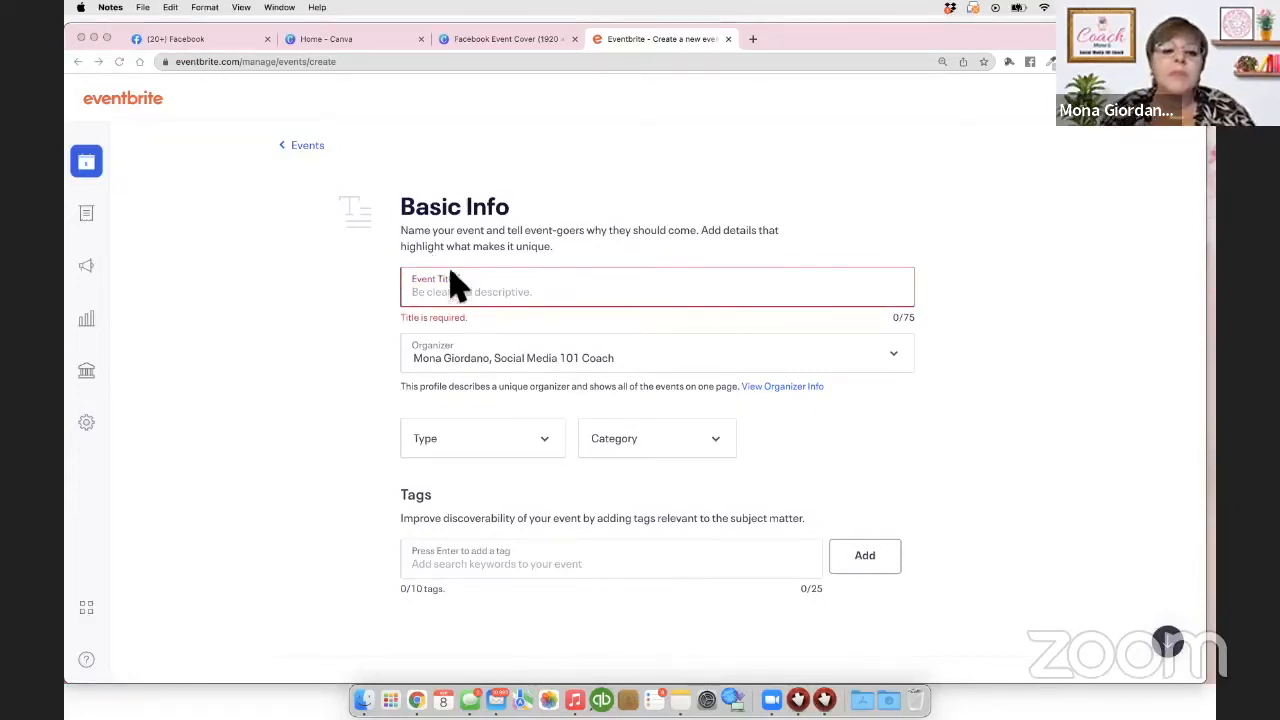
click(424, 288)
text(A Women-Exclusive Networking Event on Zoom, Every Tuesday From 3:45-5:00 PM)
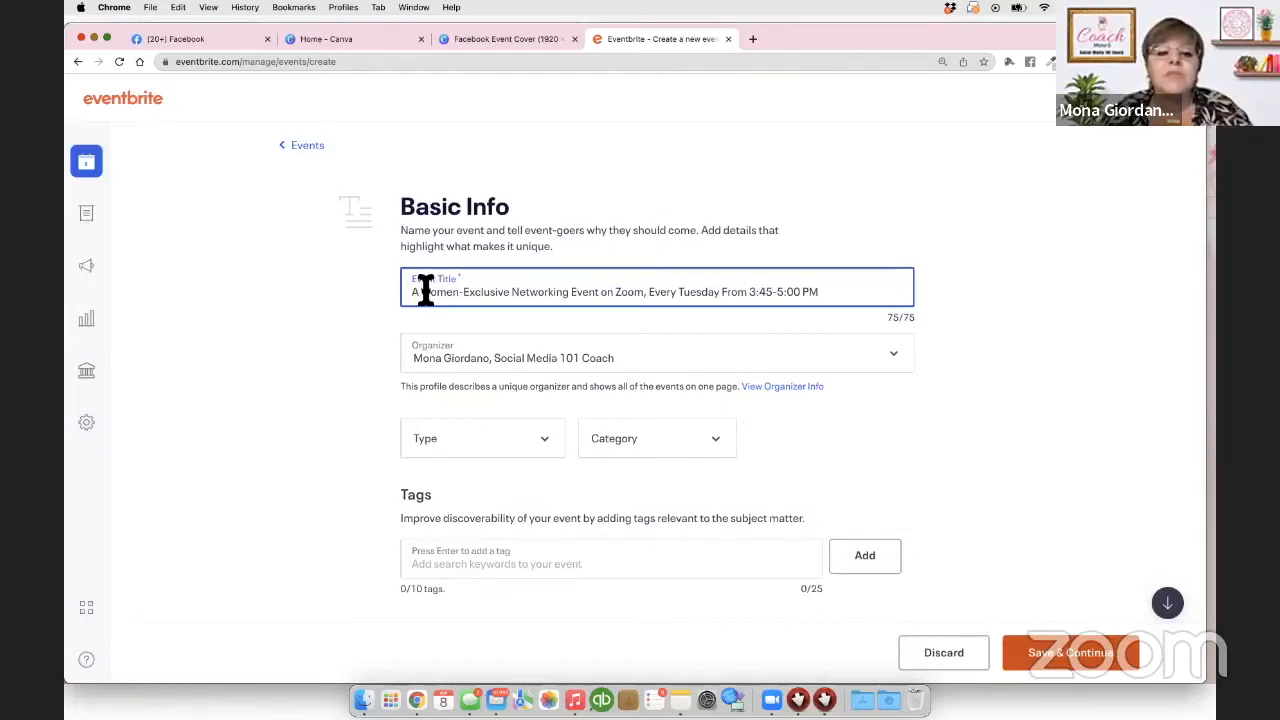
drag(842, 297, 394, 309)
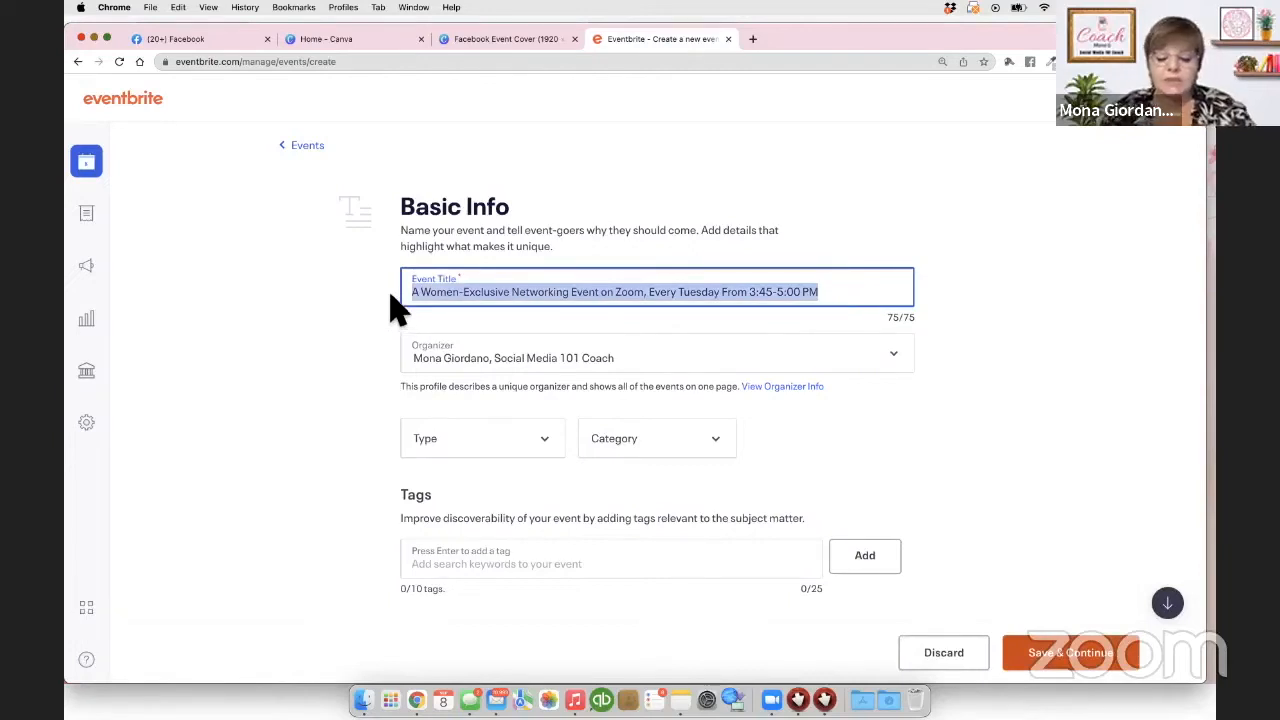
text(The D)
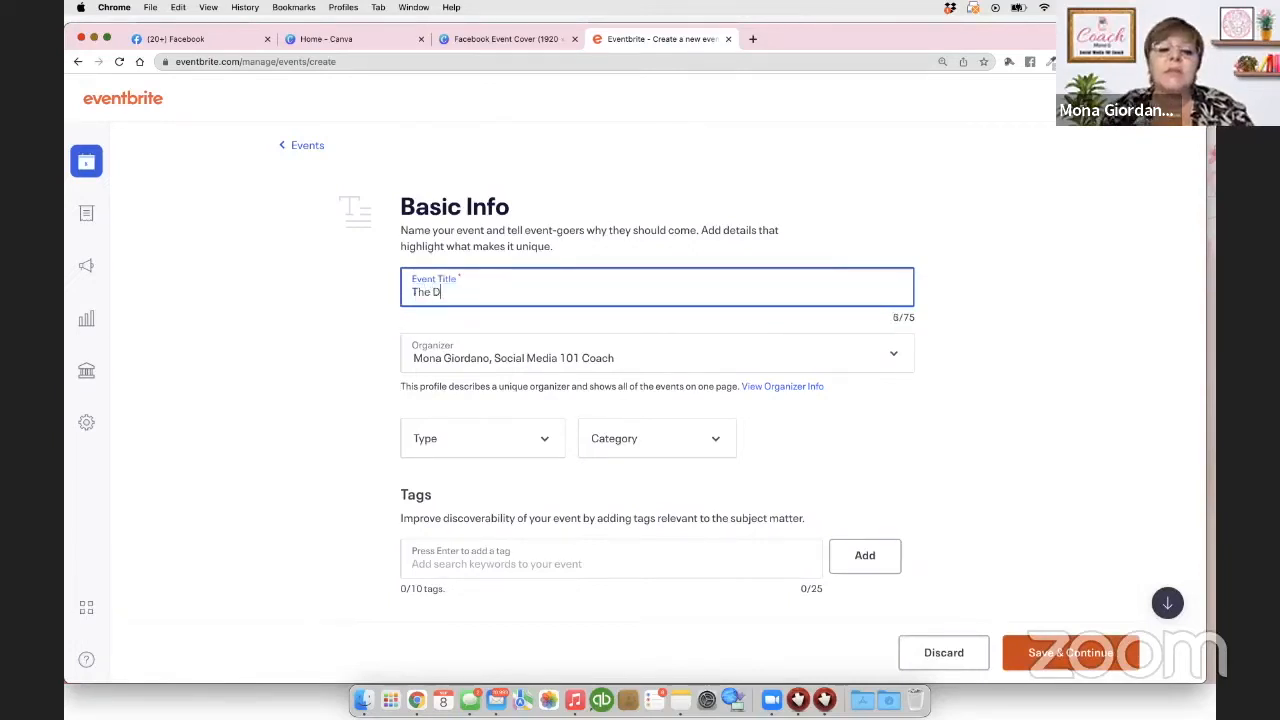
text(irect Conne)
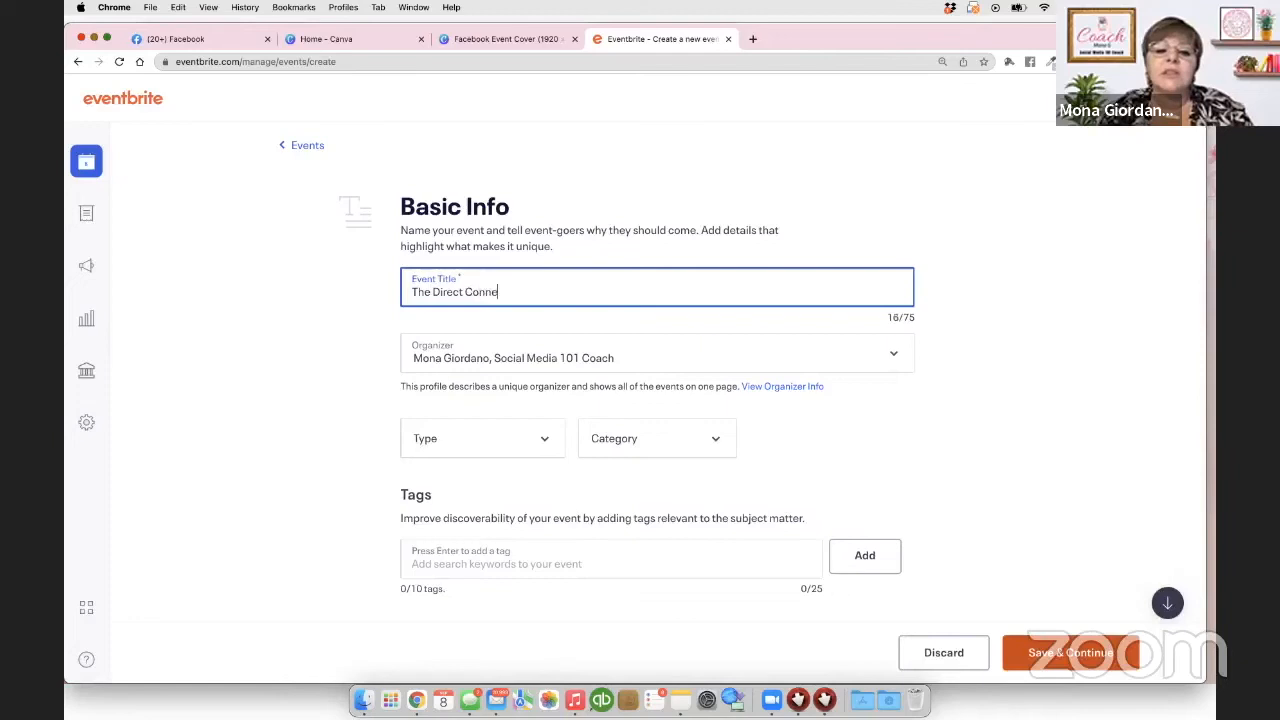
text(ction Ne)
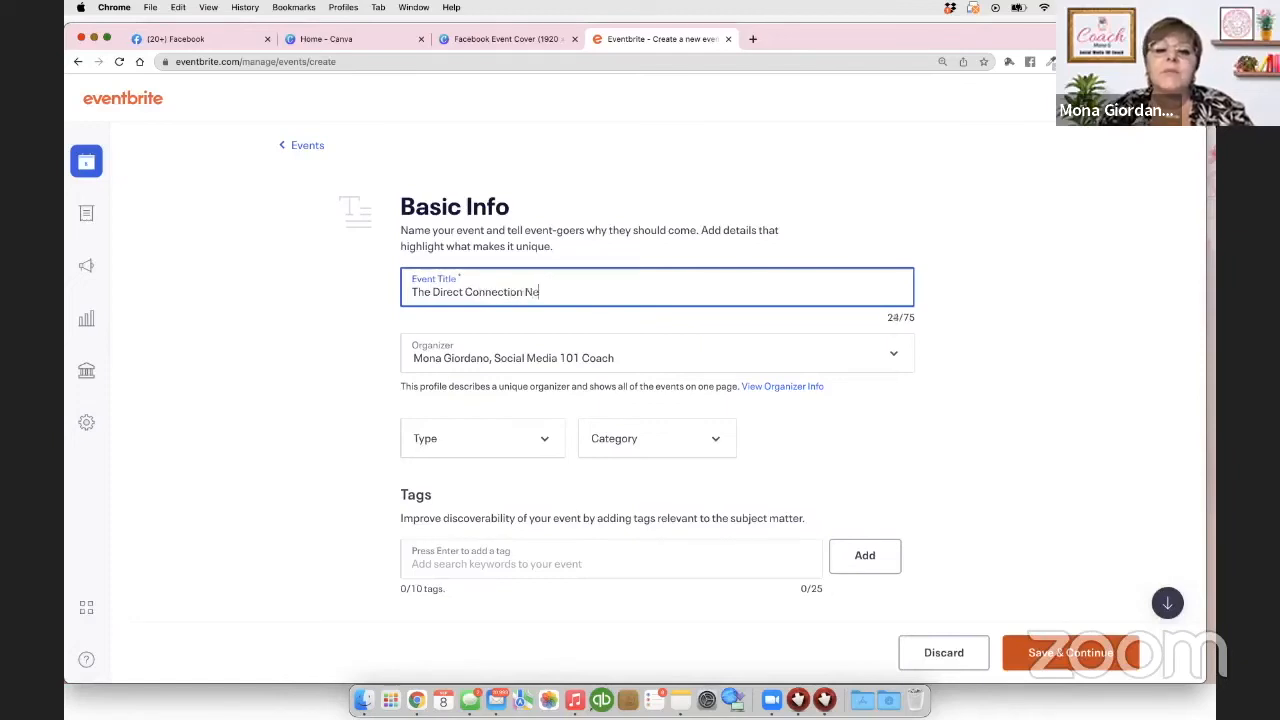
text(twork Mee)
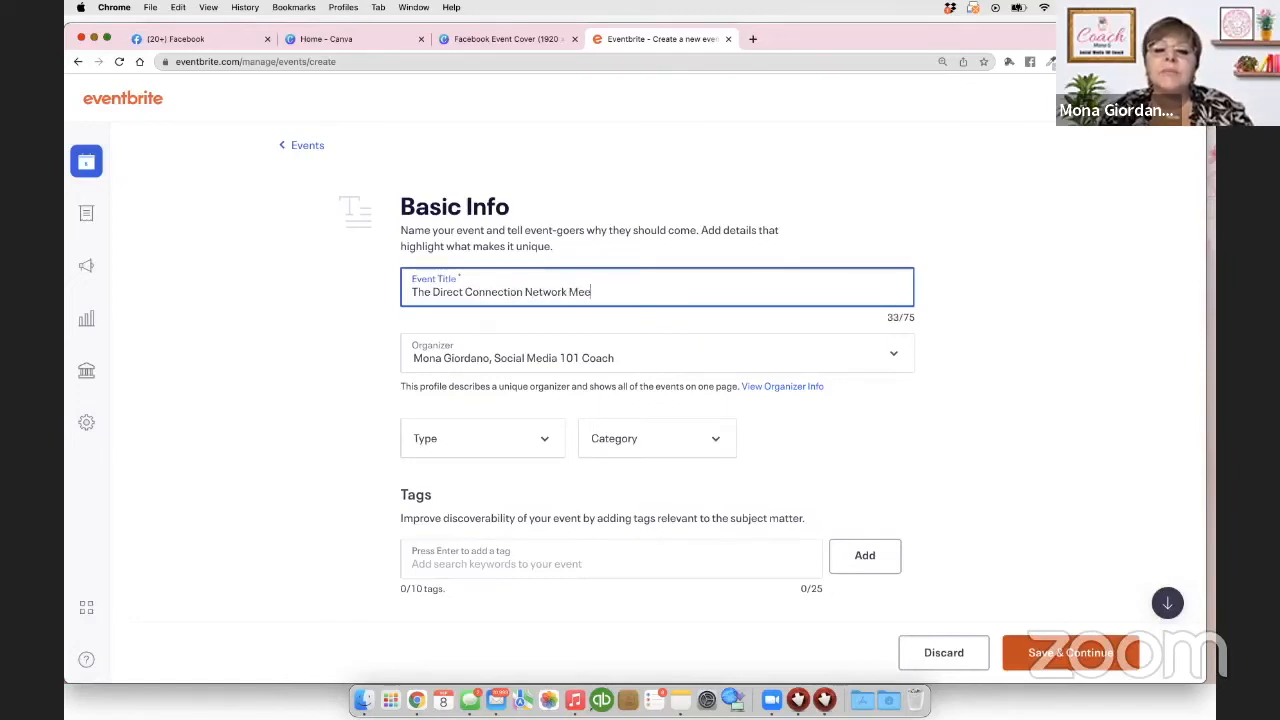
text(ting - )
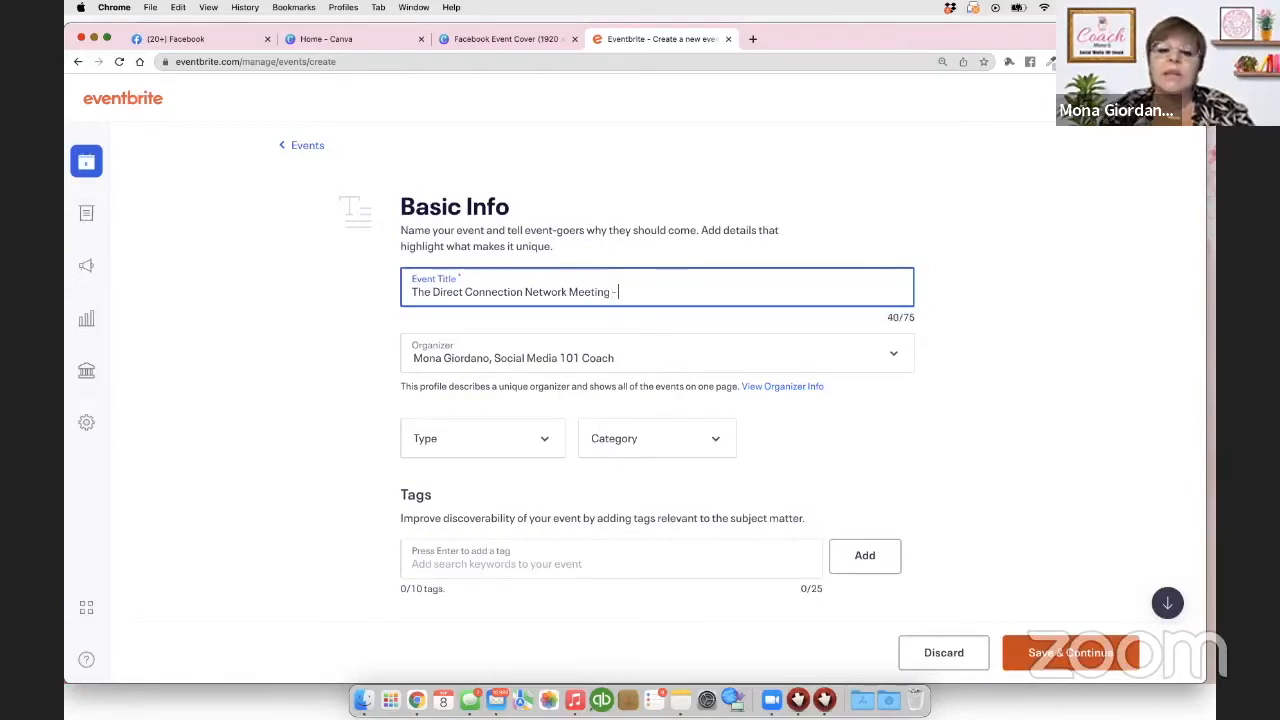
text(Bring a Tip, H)
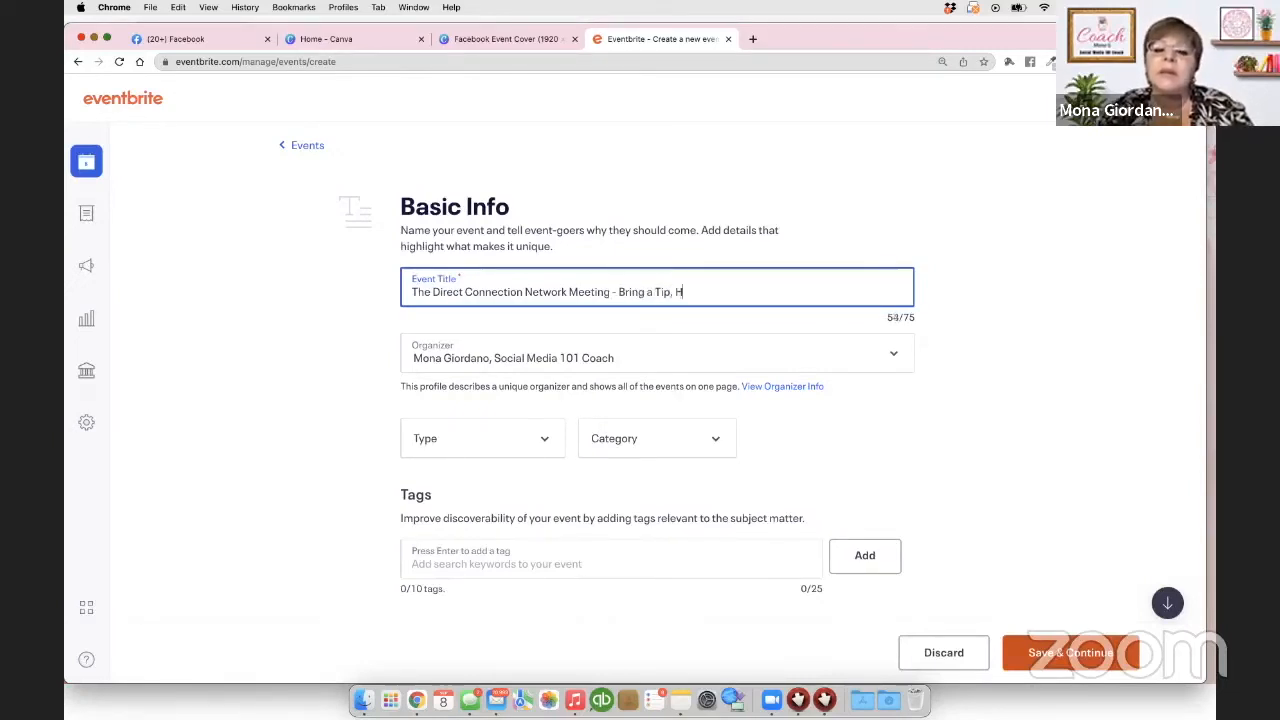
text(ack or App to Share!)
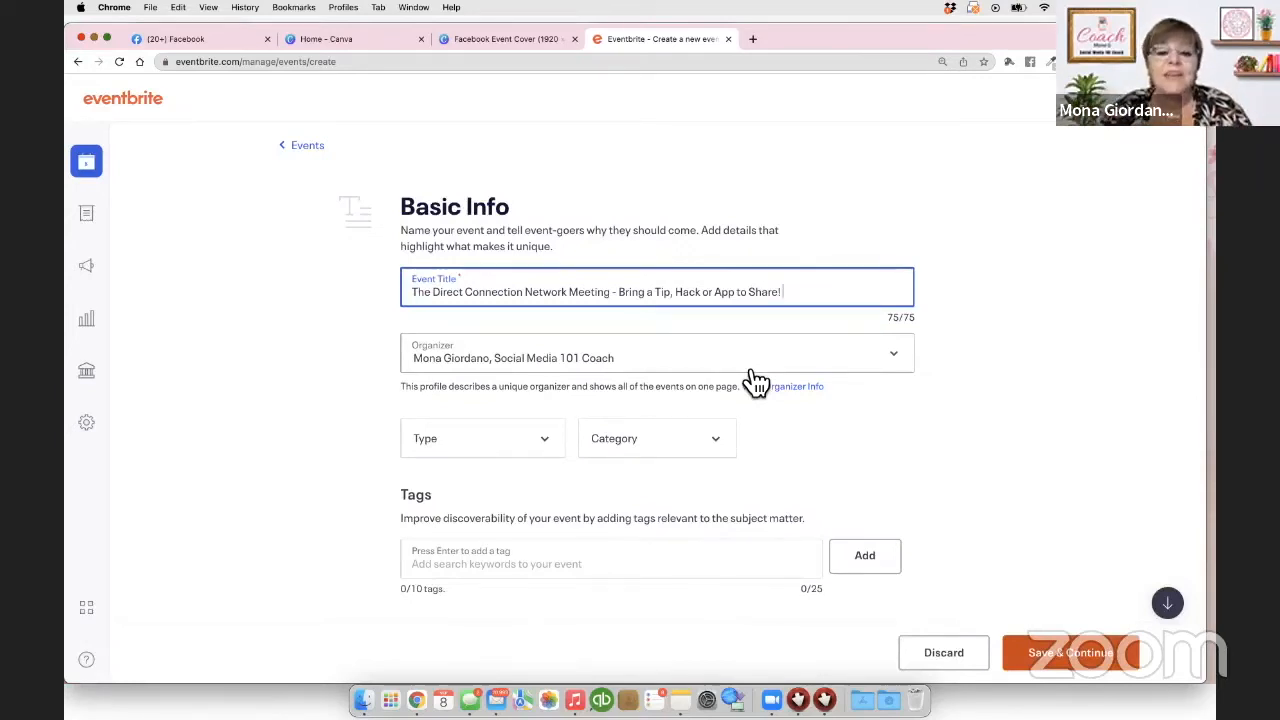
scroll(752, 378, down, 2)
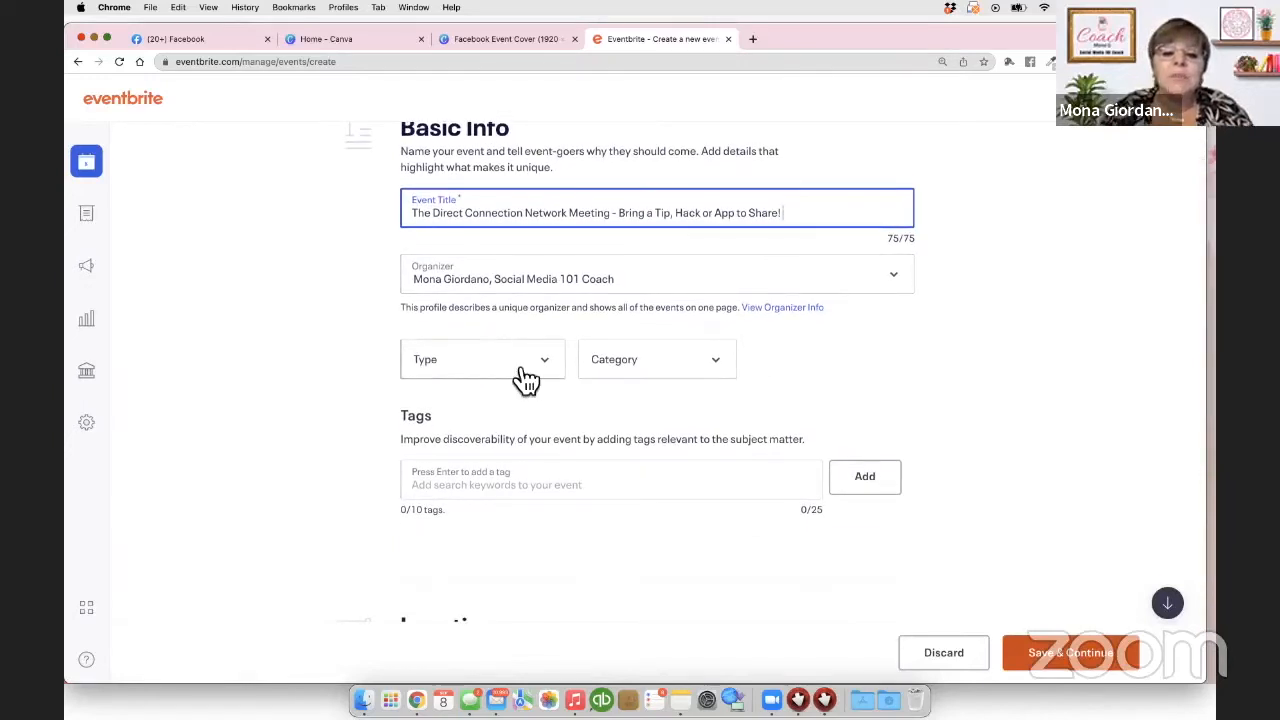
Step: Set type Meeting or Networking Event, category Business & Professional, subcategory Startups & Small Business
click(558, 376)
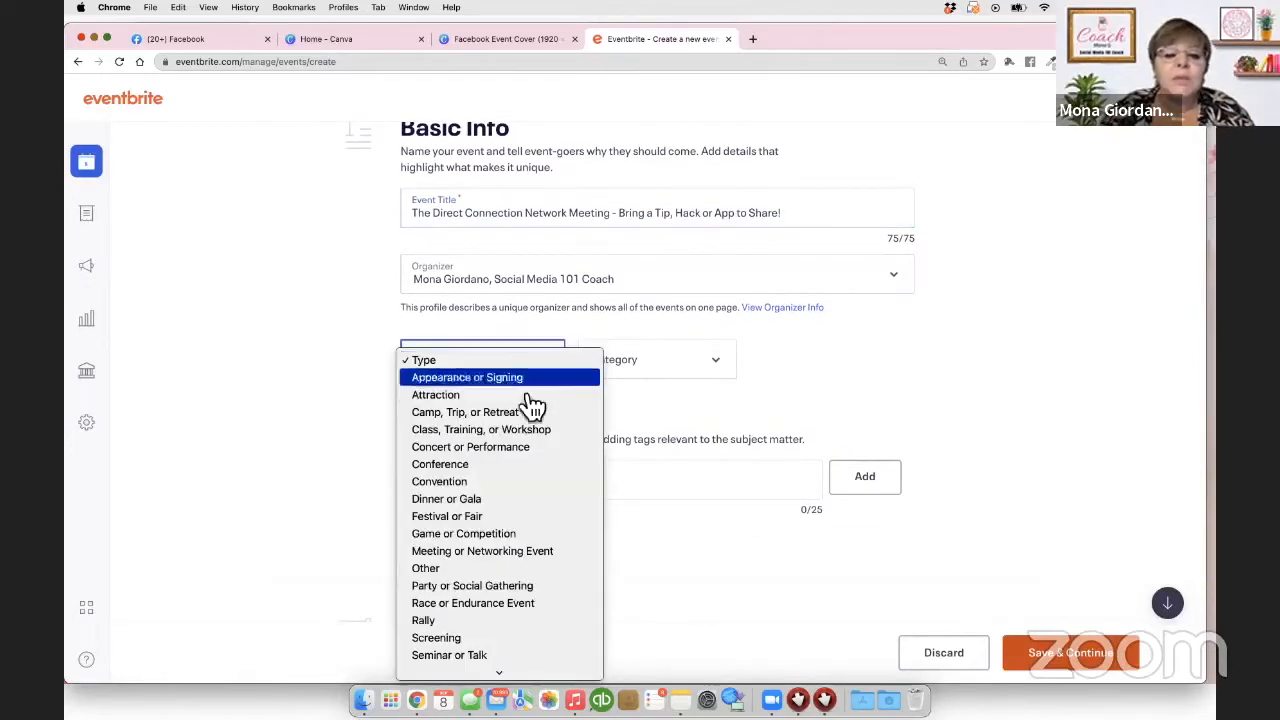
scroll(528, 415, down, 2)
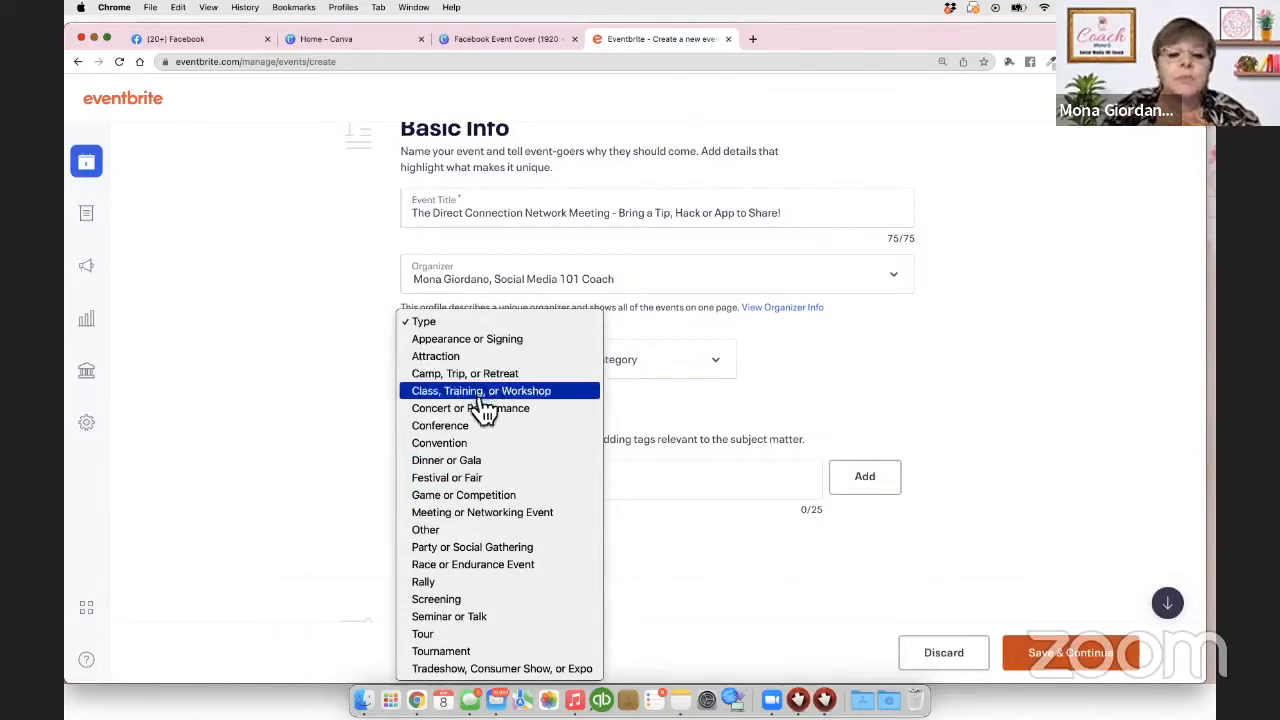
click(488, 514)
click(728, 372)
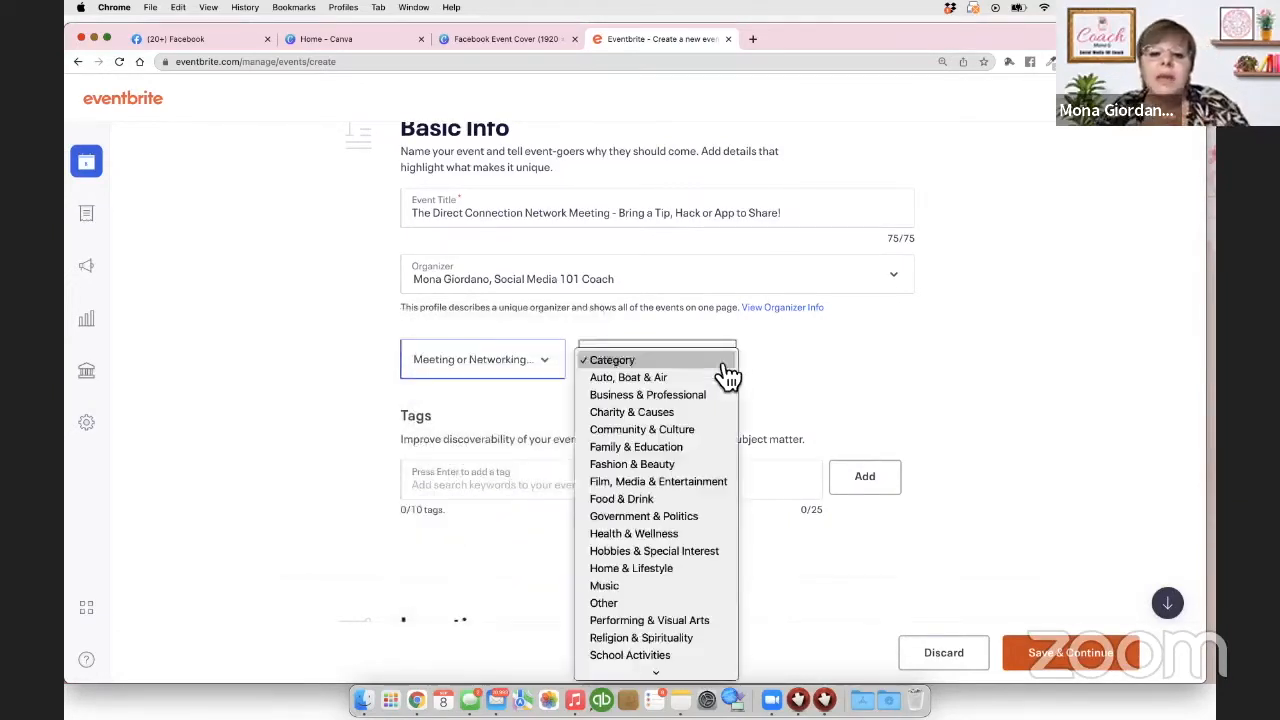
click(679, 400)
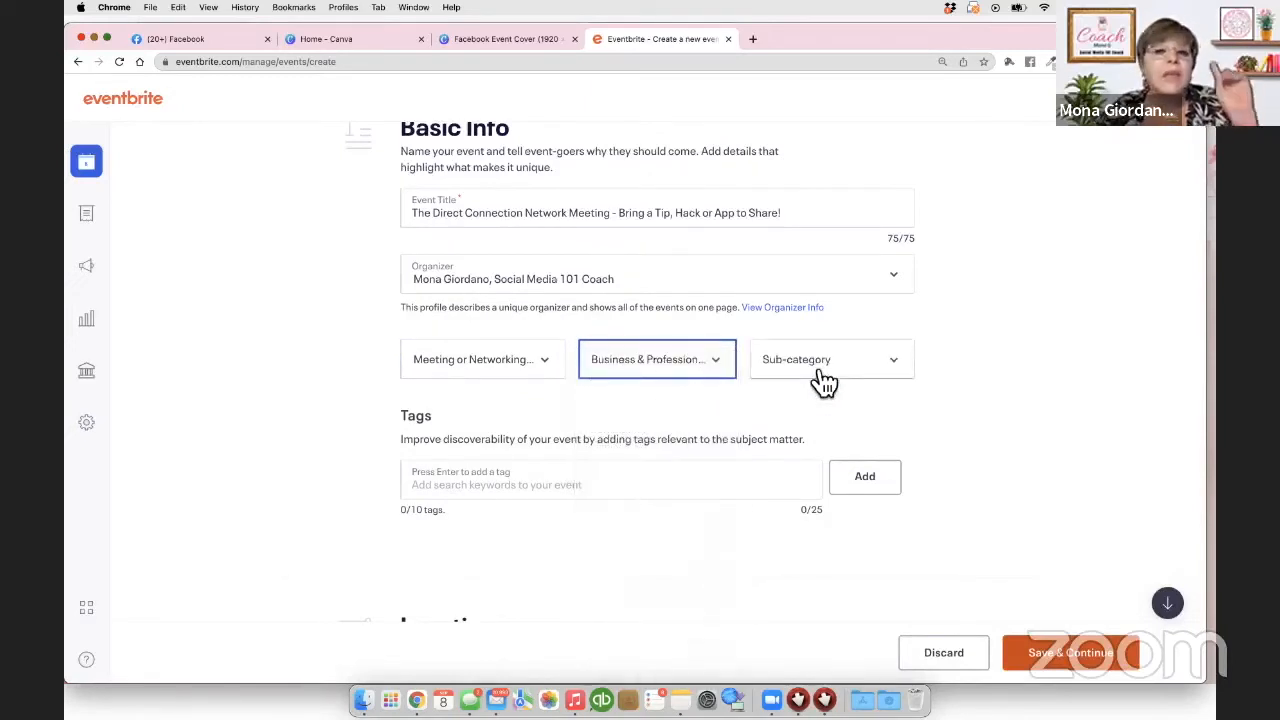
click(900, 373)
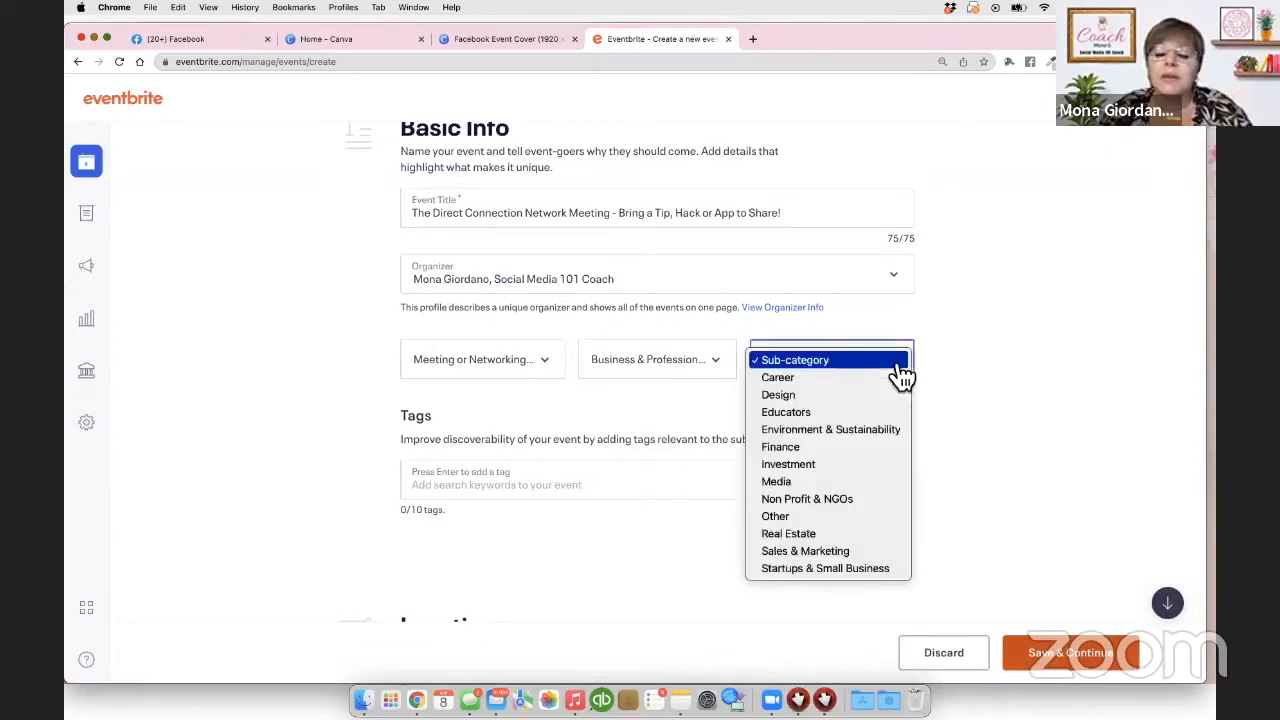
click(829, 576)
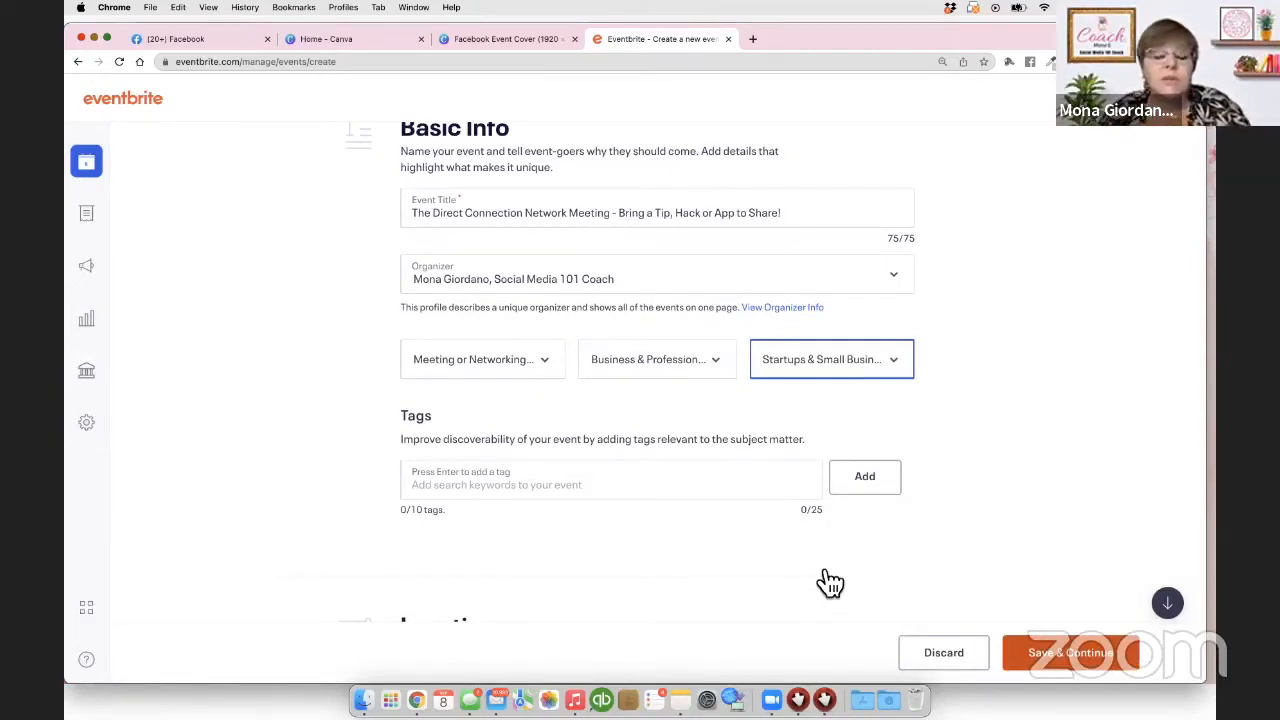
scroll(751, 474, down, 3)
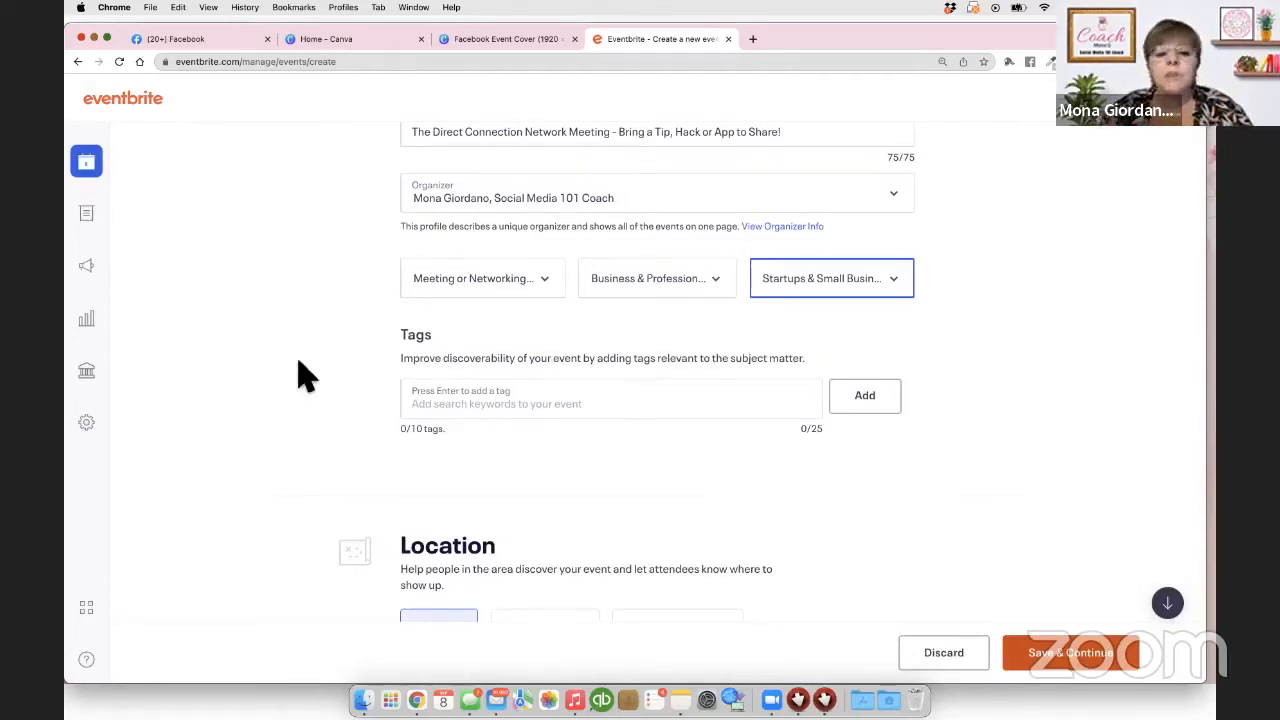
Step: Add women tags: women, women_empowerment, womensupportingwomen, womeninbusiness, women_in_business, women_entrepreneurs, womenempowerment
click(414, 405)
text(women)
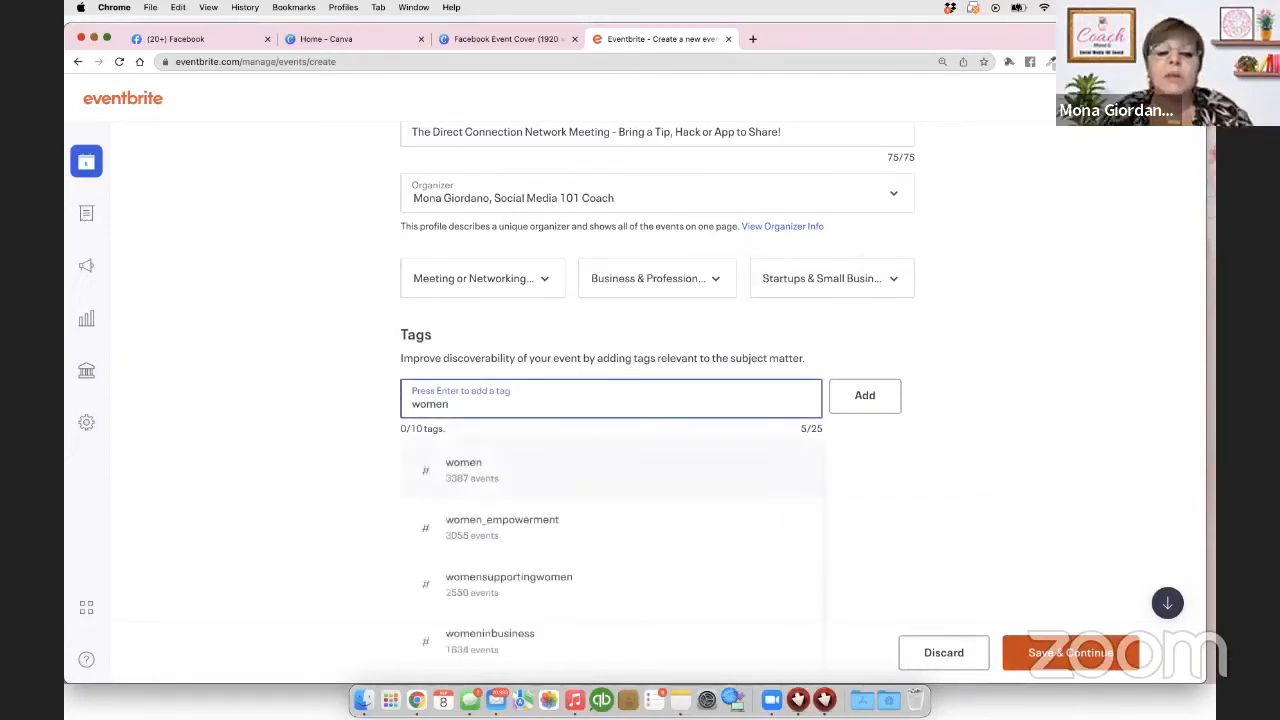
click(492, 478)
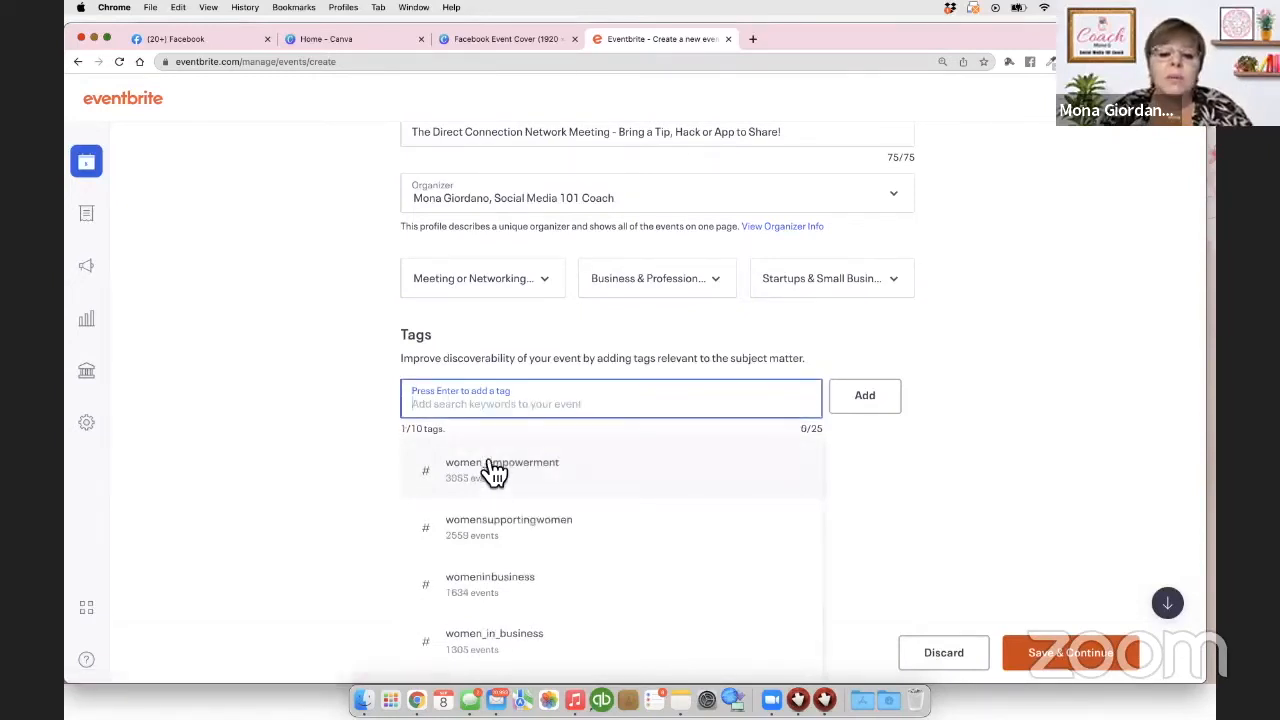
click(503, 479)
click(515, 479)
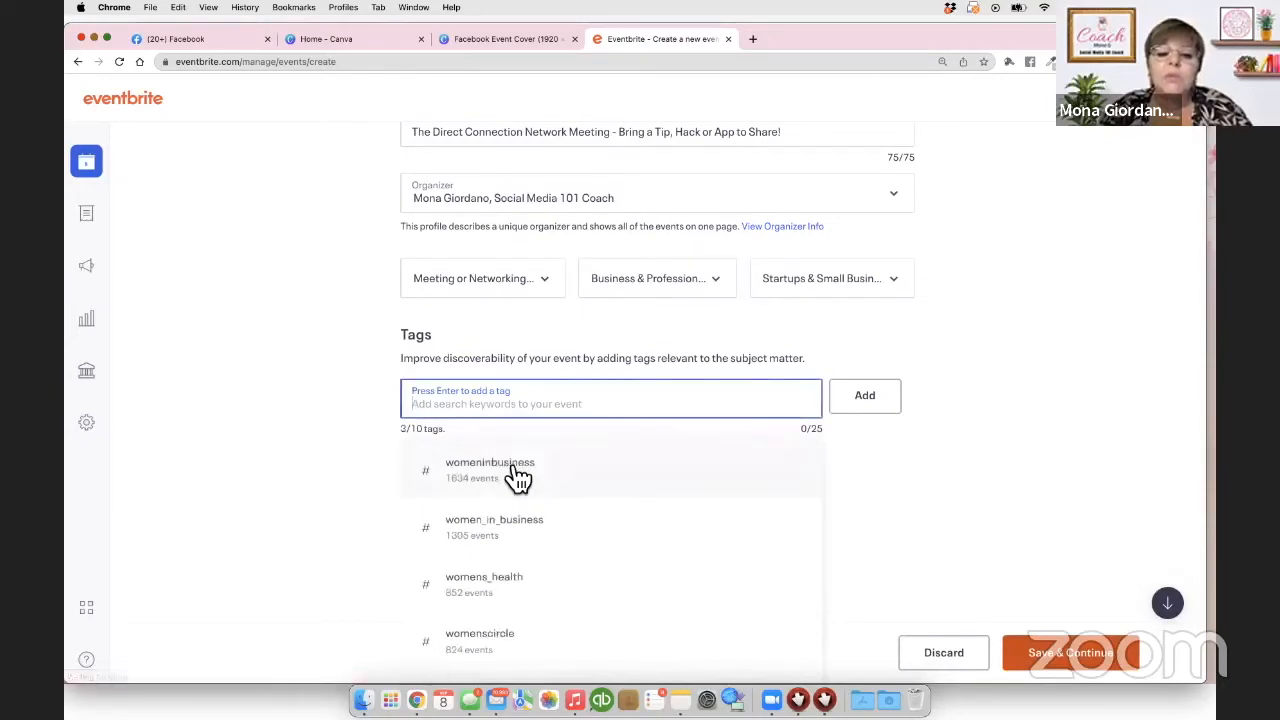
click(553, 479)
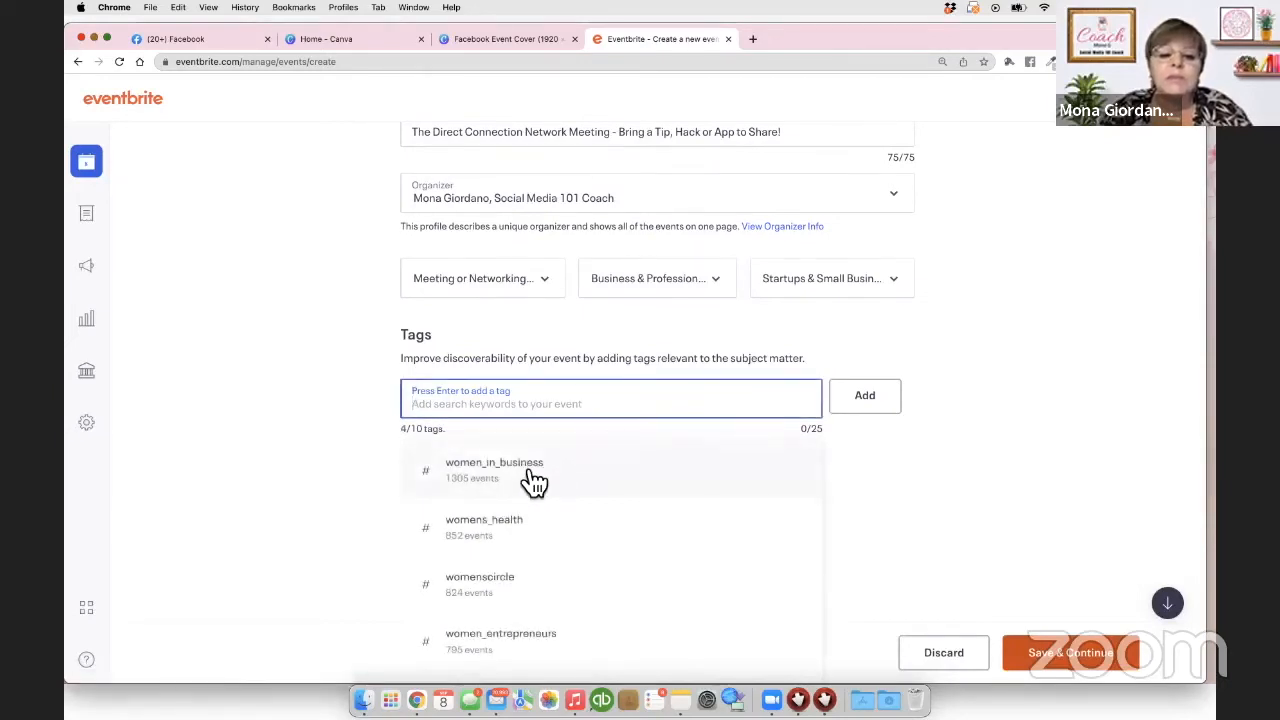
click(533, 479)
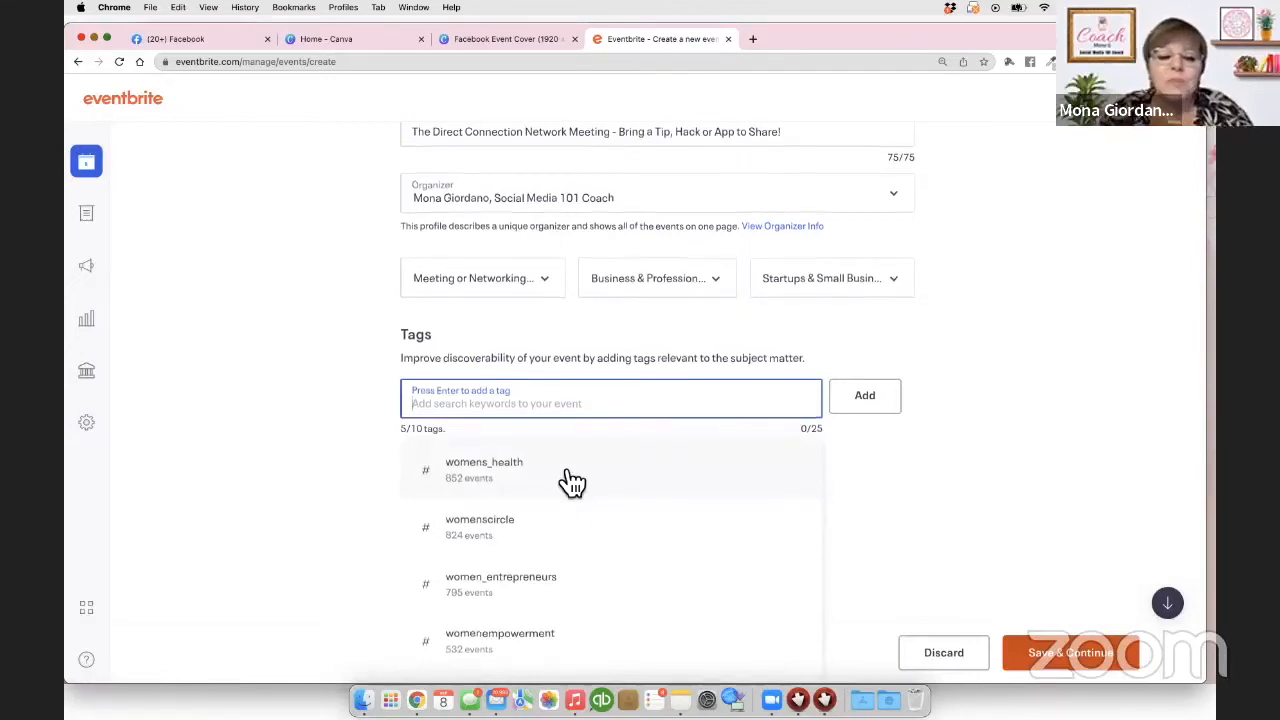
scroll(565, 488, down, 1)
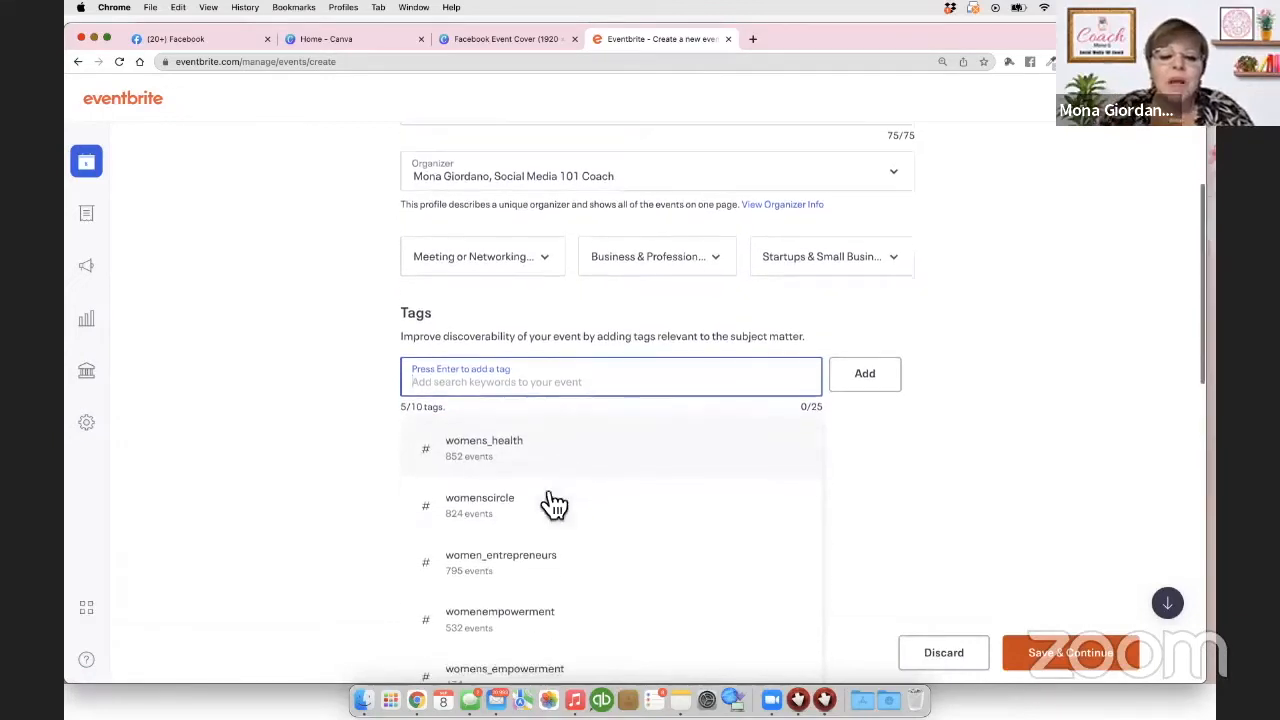
click(521, 566)
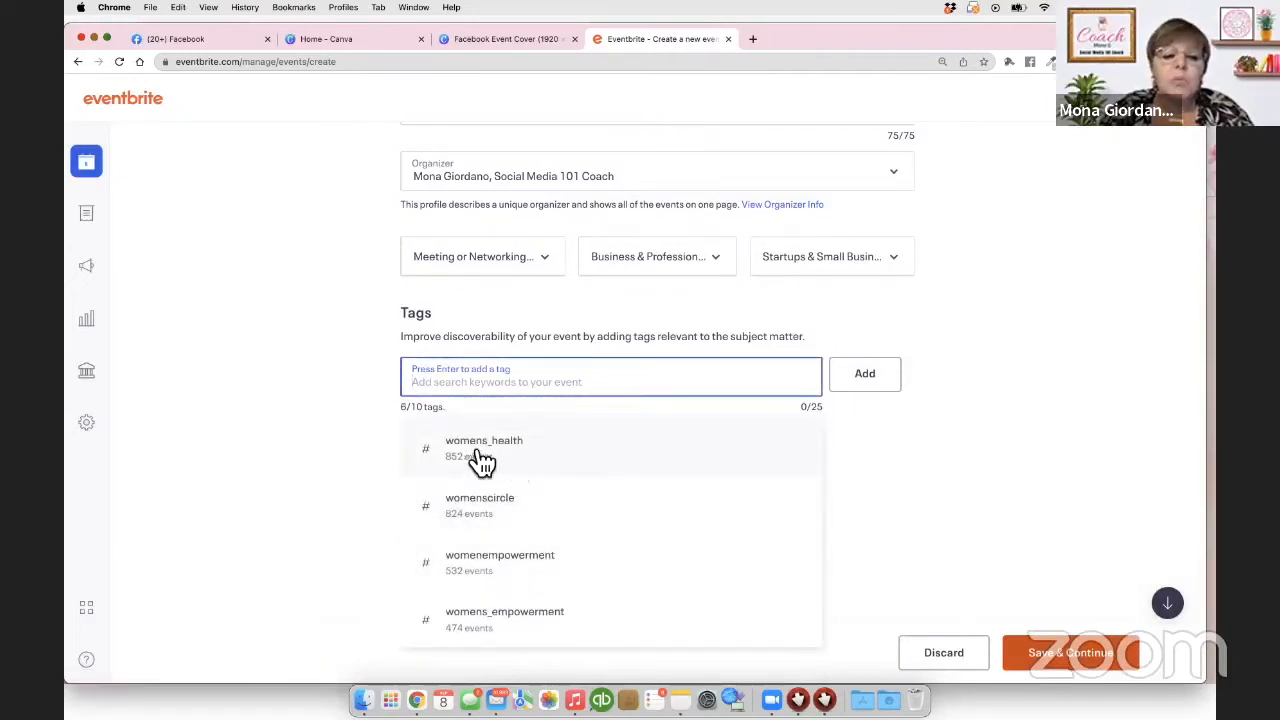
click(537, 573)
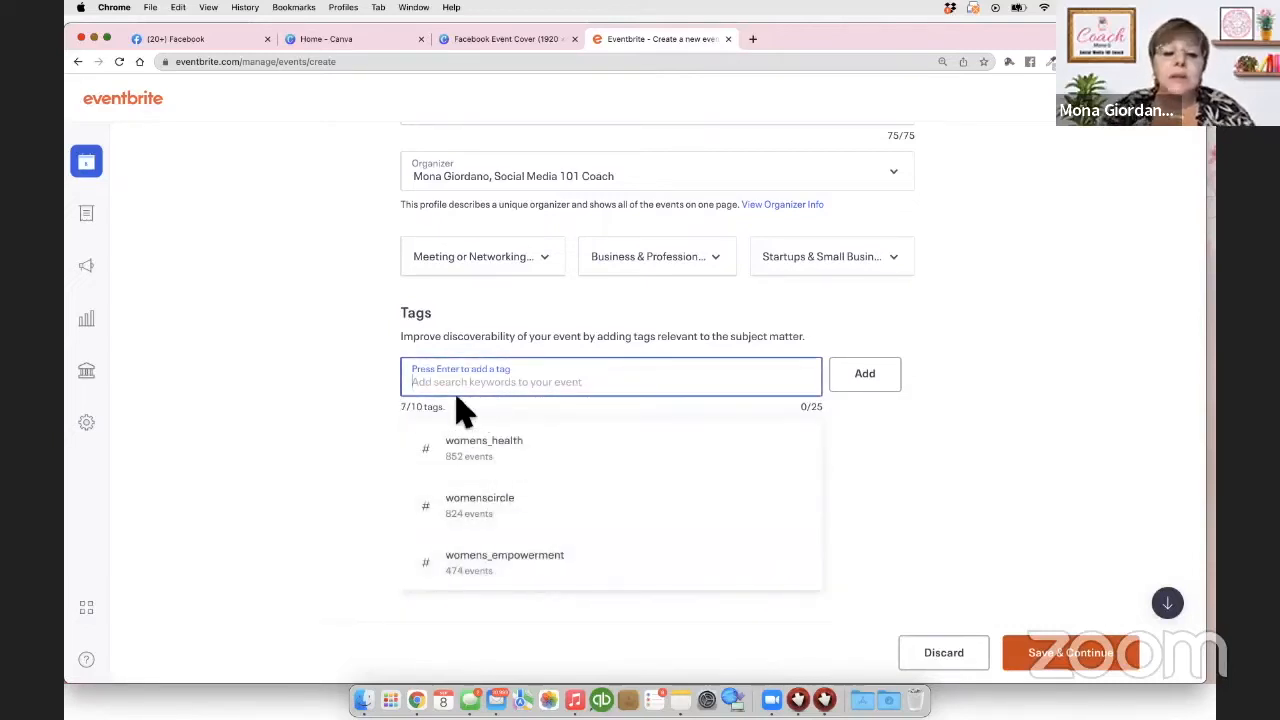
Step: Add entrepreneur, entrepreneurs and entrepreneurship tags, remove duplicate womenempowerment, and add meetup
text(entr)
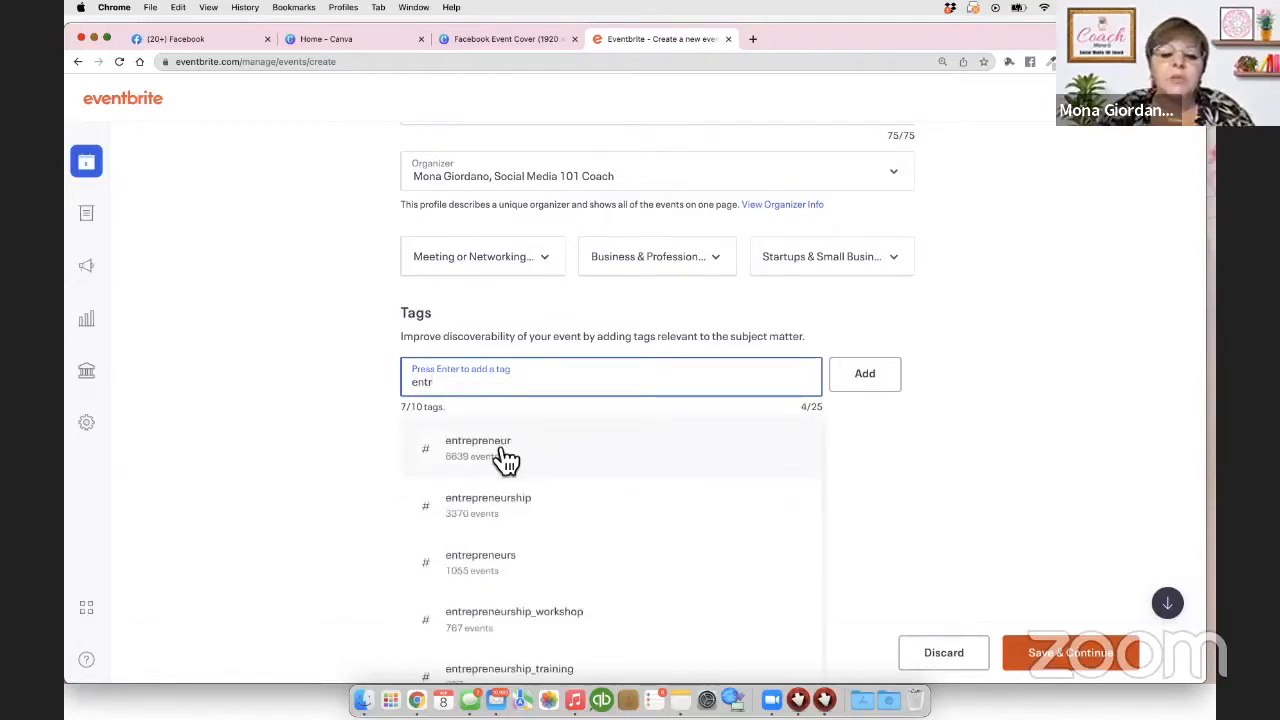
click(505, 452)
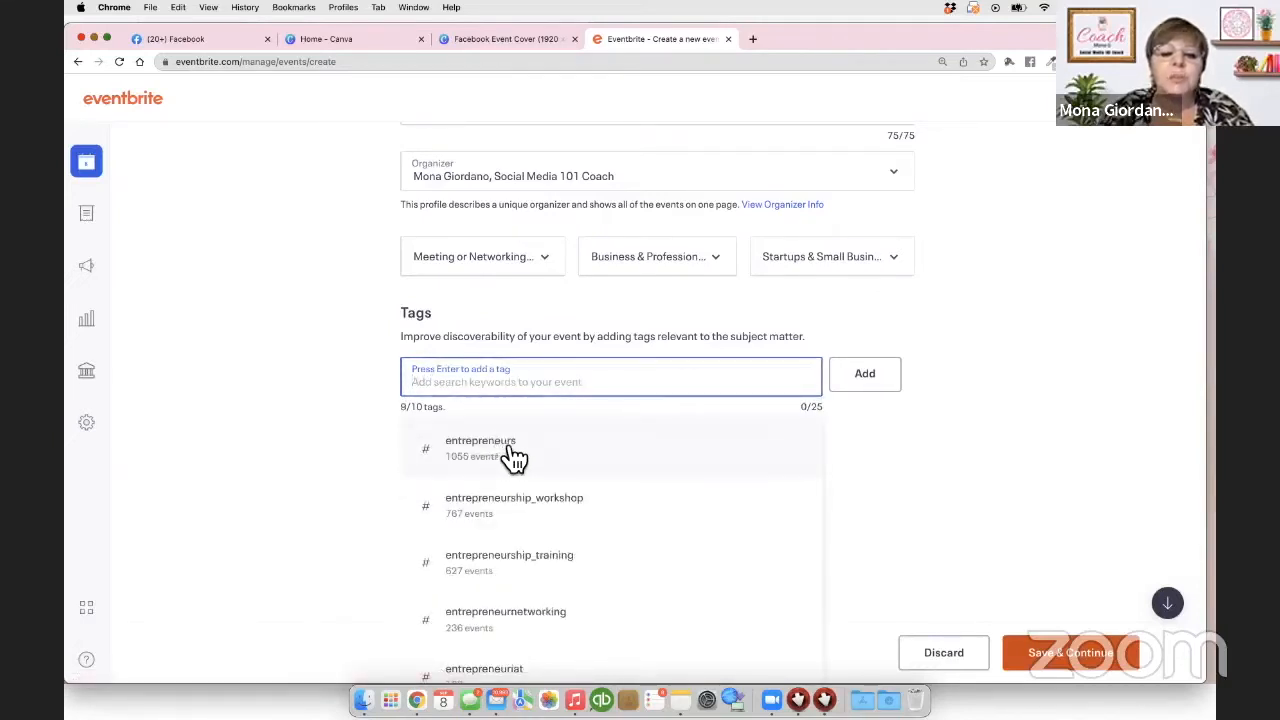
click(507, 457)
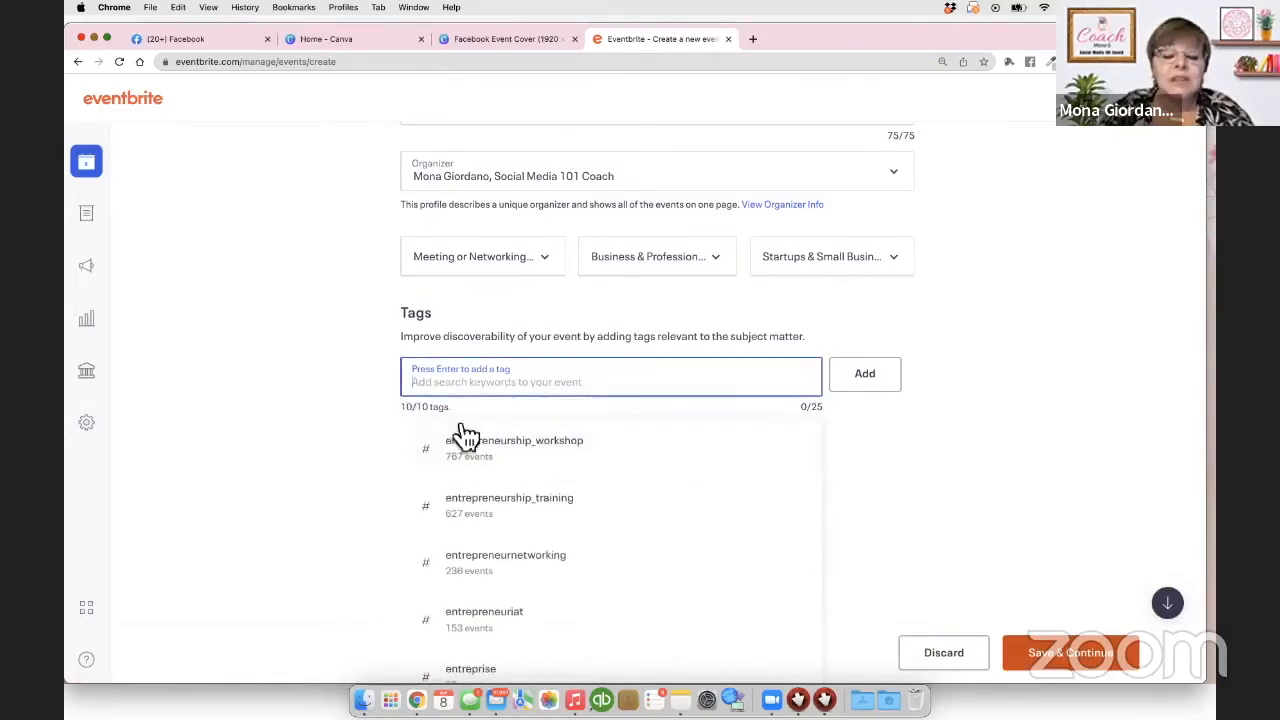
click(966, 444)
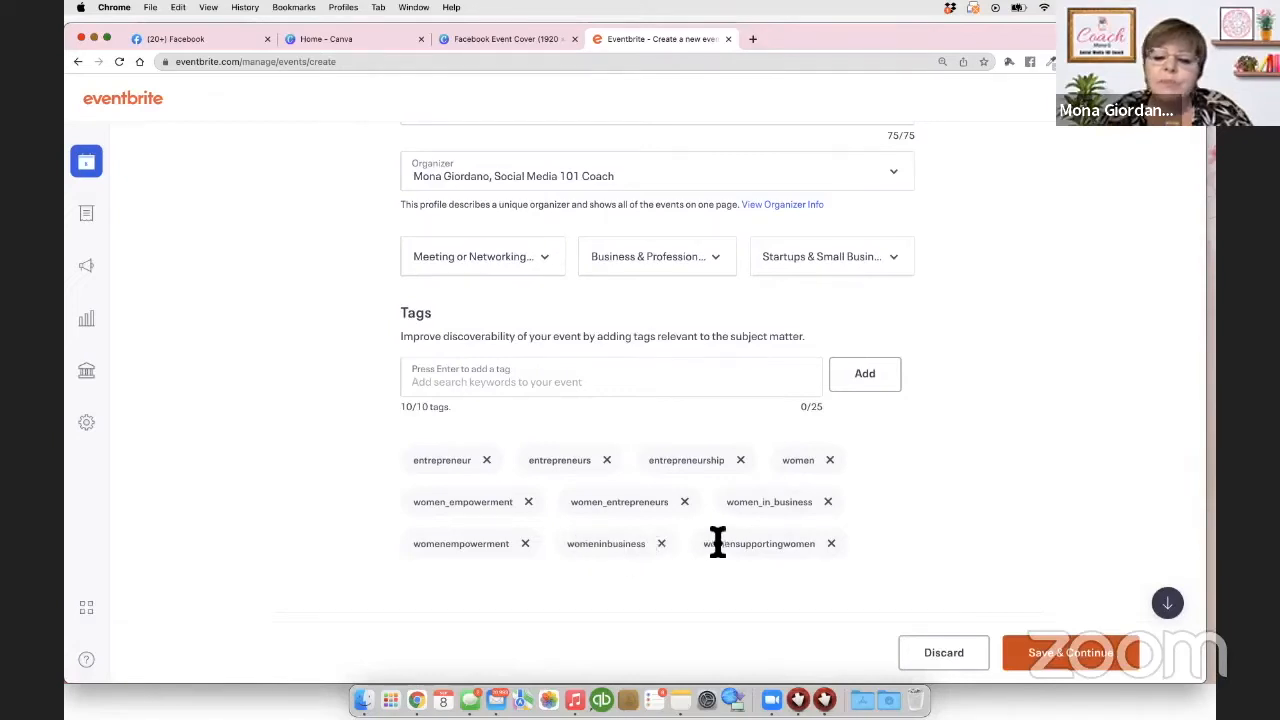
click(525, 543)
click(432, 377)
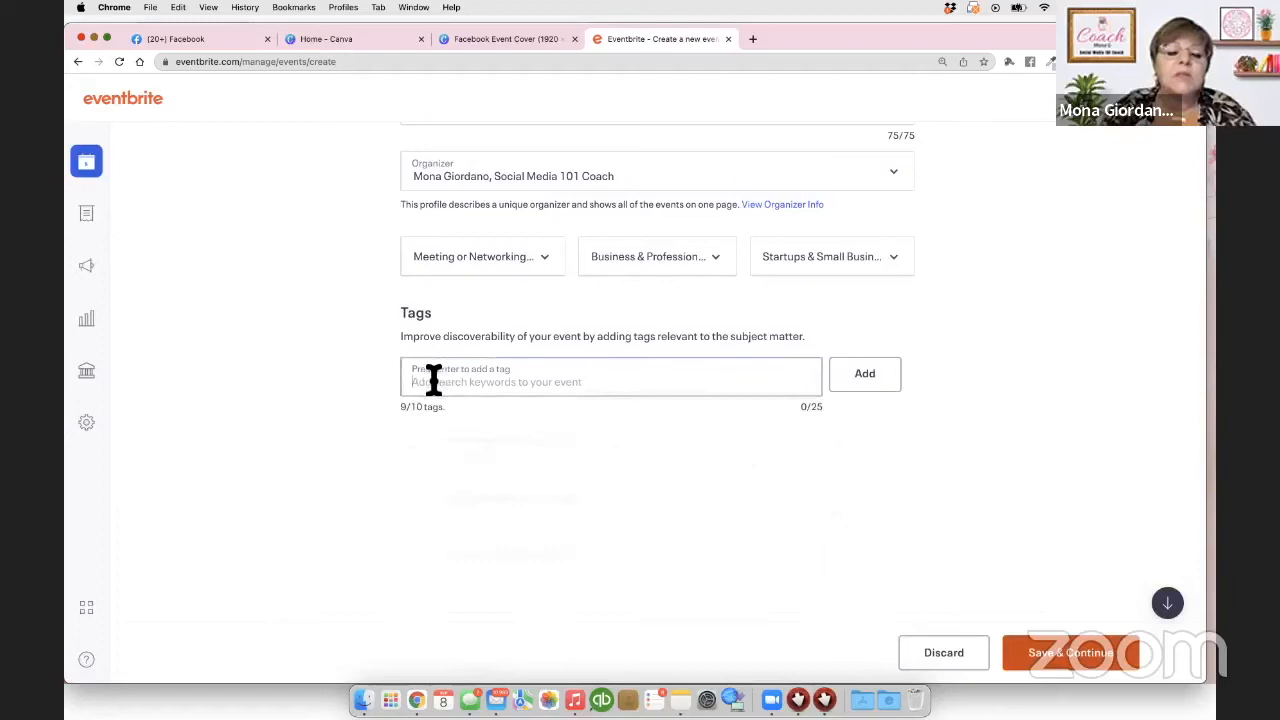
text(meetup)
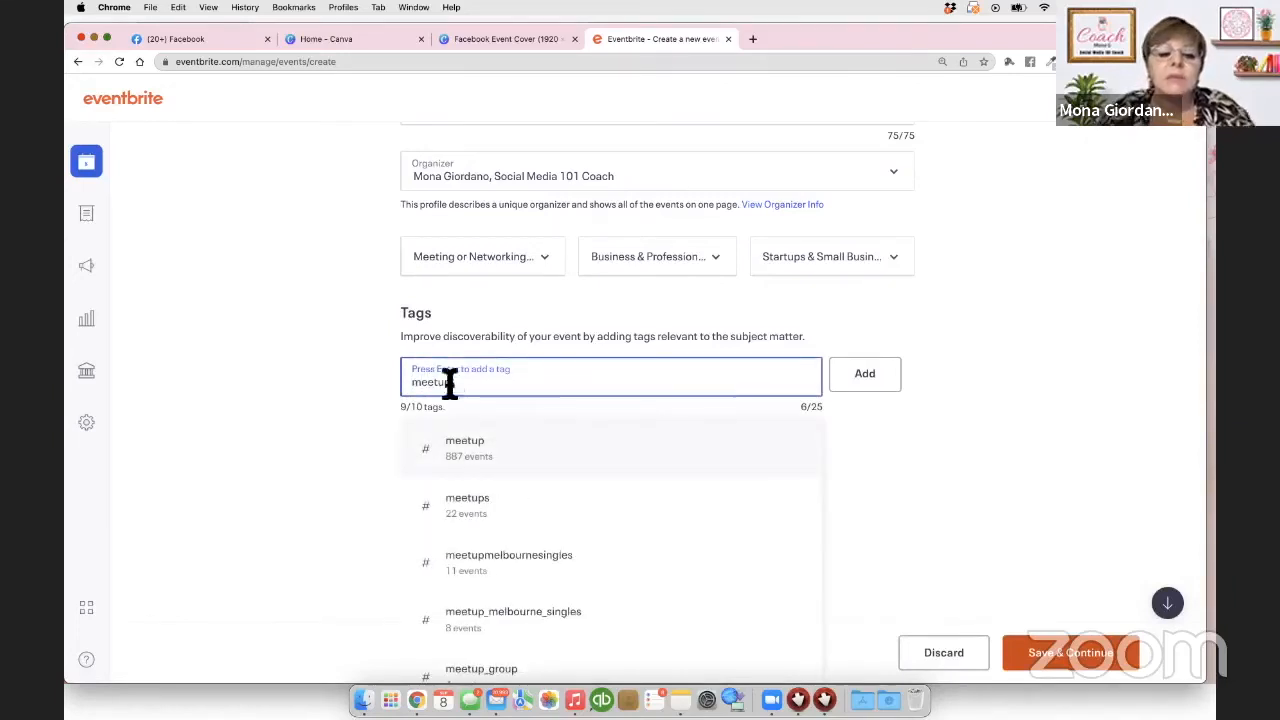
click(505, 452)
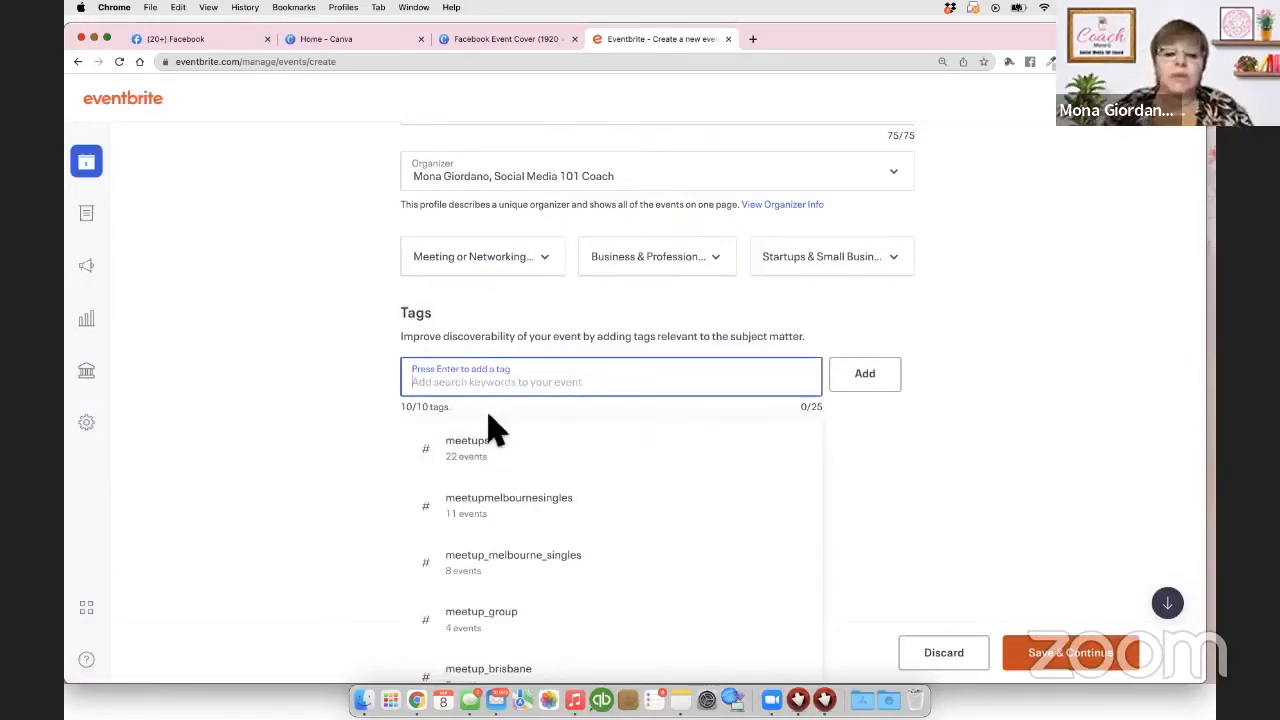
click(950, 440)
scroll(601, 381, down, 3)
Step: Make it an online event starting on September 13, 2022
scroll(601, 381, down, 5)
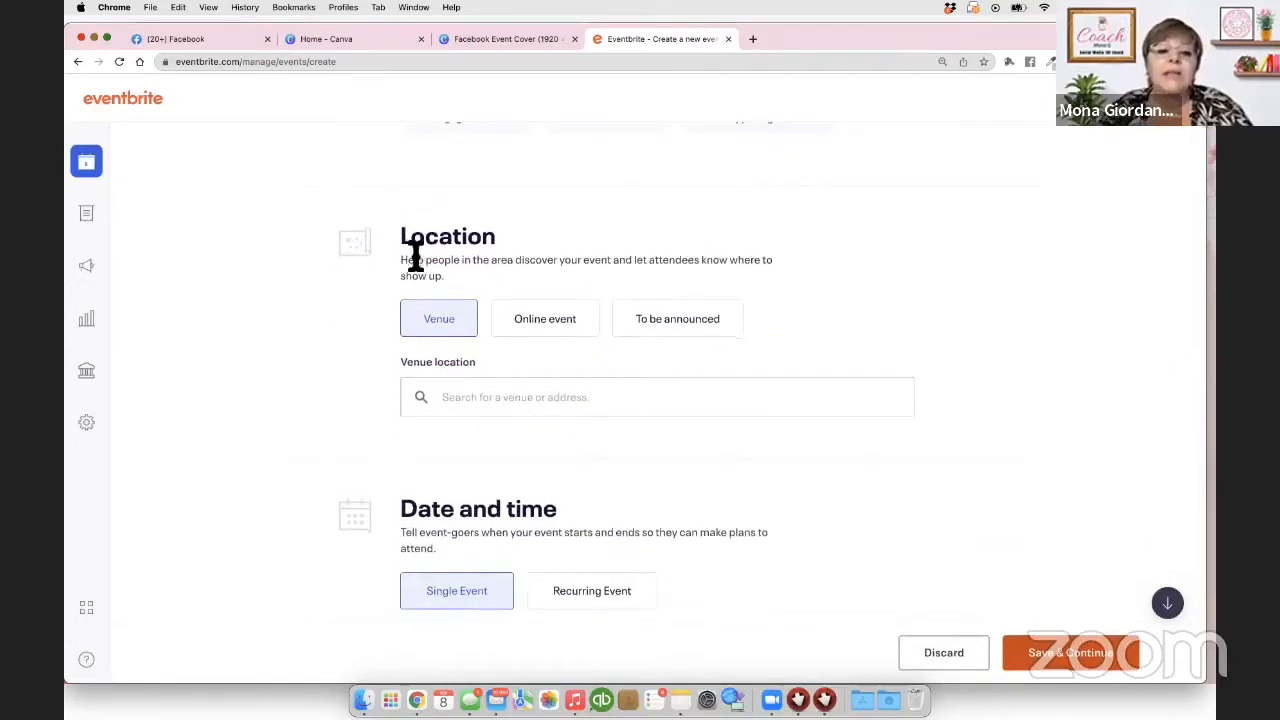
click(544, 328)
scroll(540, 340, down, 5)
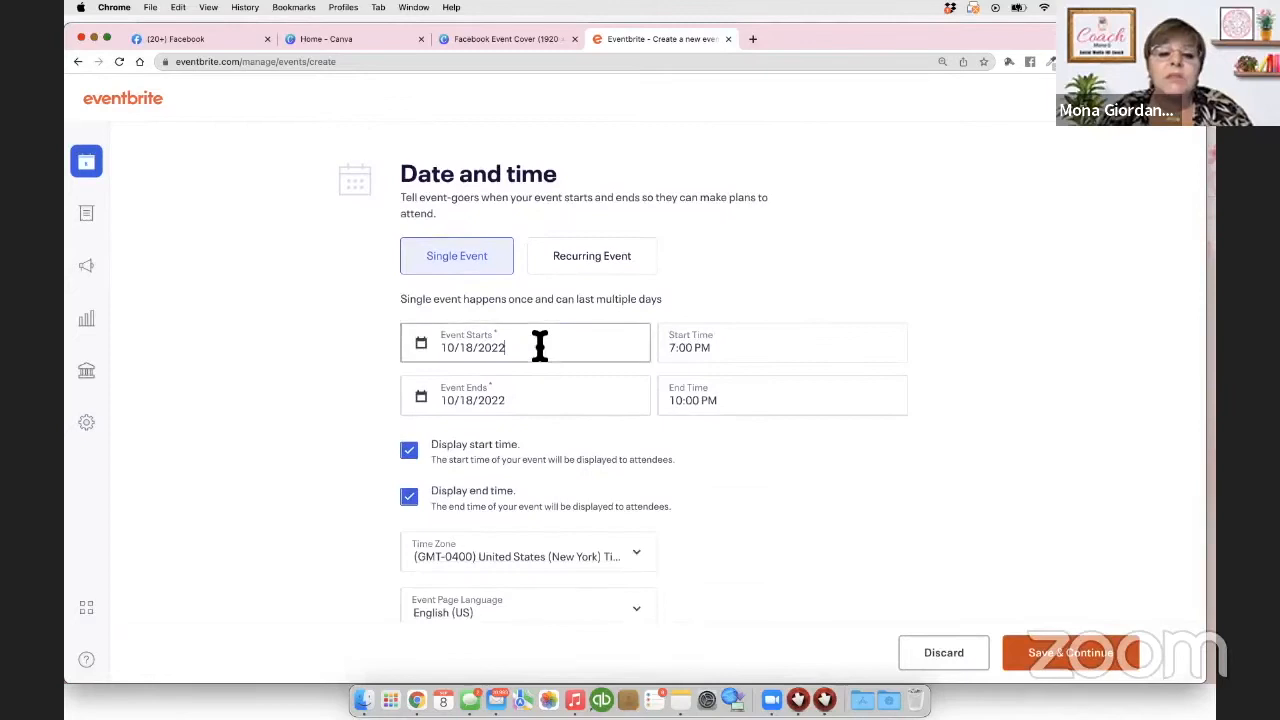
click(550, 348)
click(437, 399)
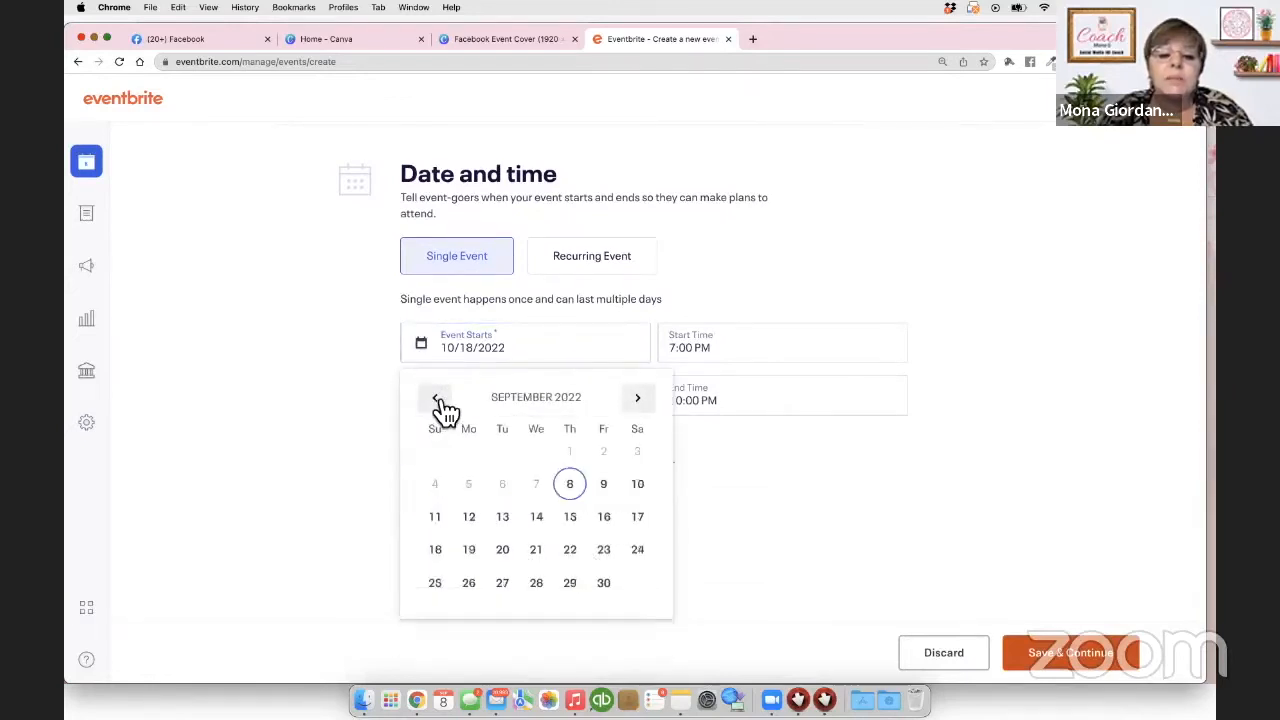
click(502, 517)
Step: Set the start time to 3:45 PM and end time to 5:00 PM, then save the basic info
click(693, 348)
key(BackSpace)
key(BackSpace)
key(BackSpace)
key(BackSpace)
text(3:45)
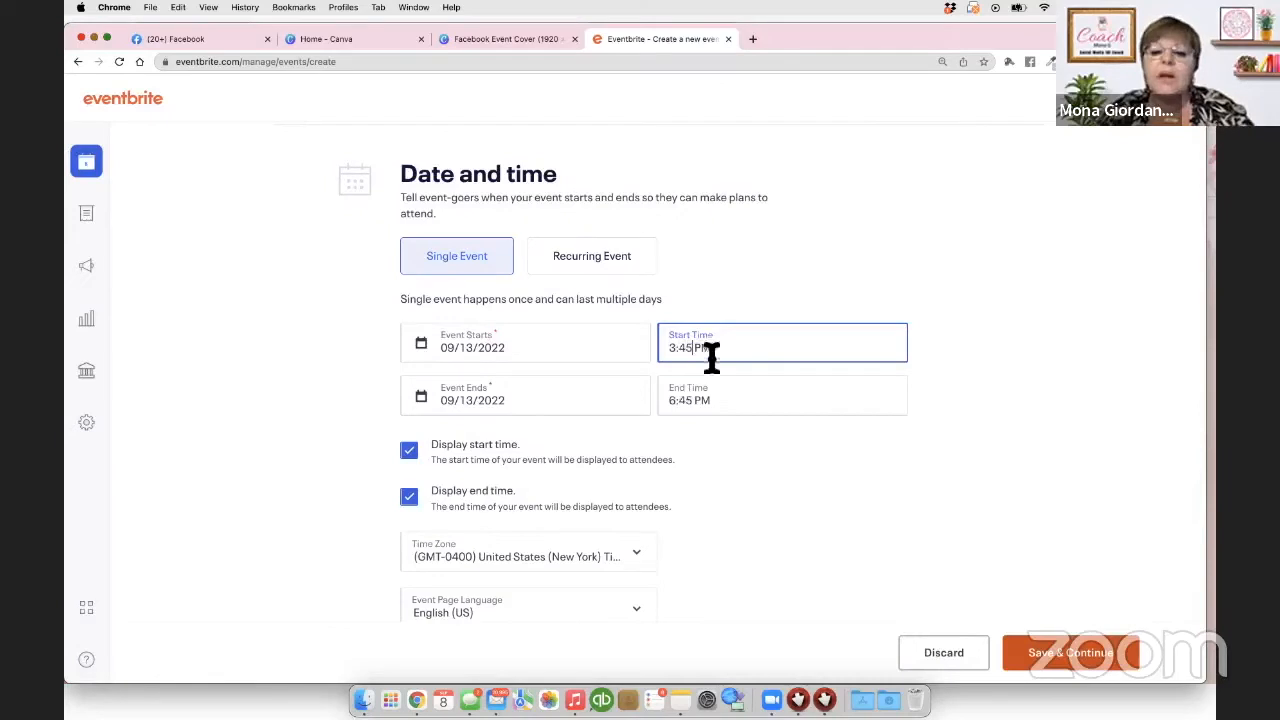
click(695, 403)
key(BackSpace)
key(BackSpace)
key(BackSpace)
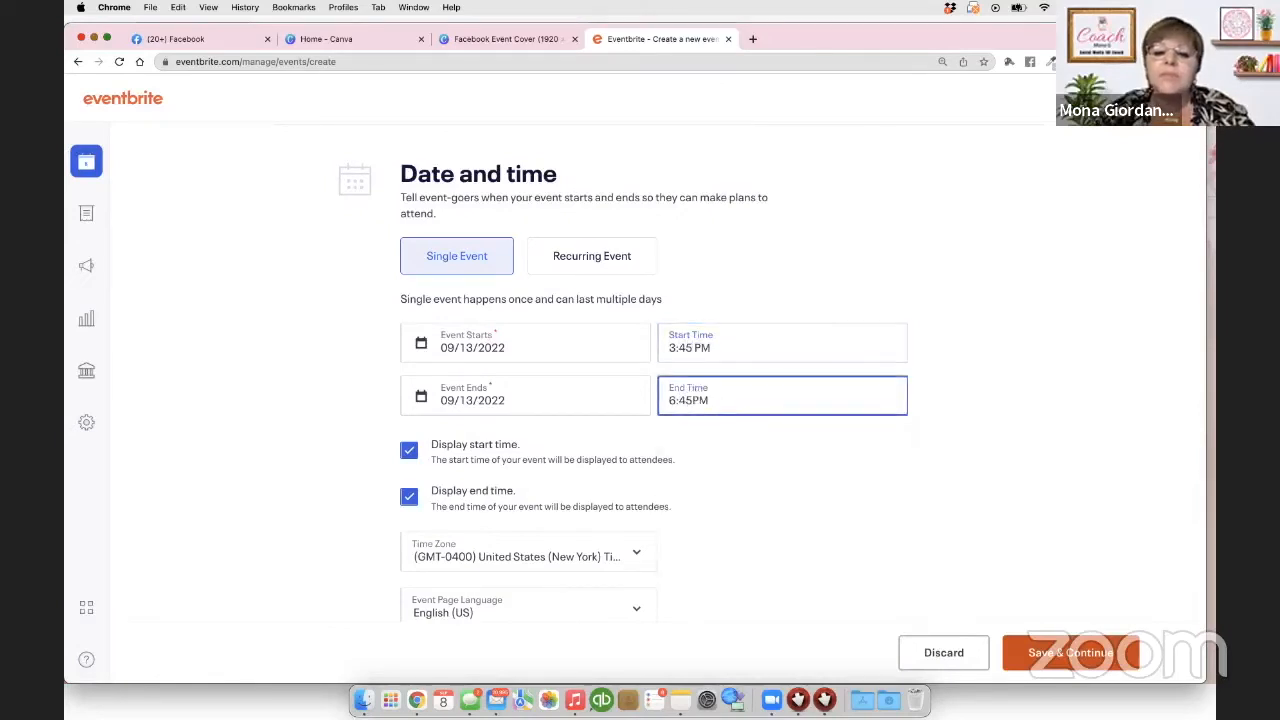
key(BackSpace)
text(5:00)
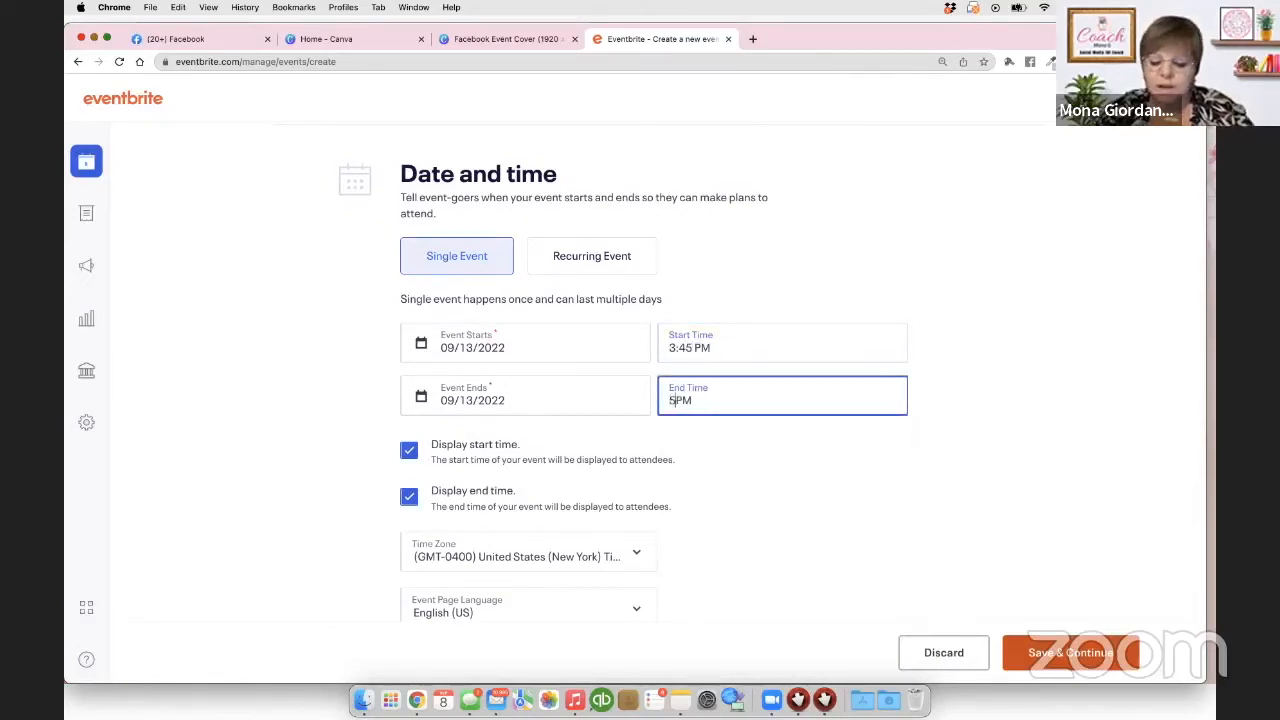
click(766, 447)
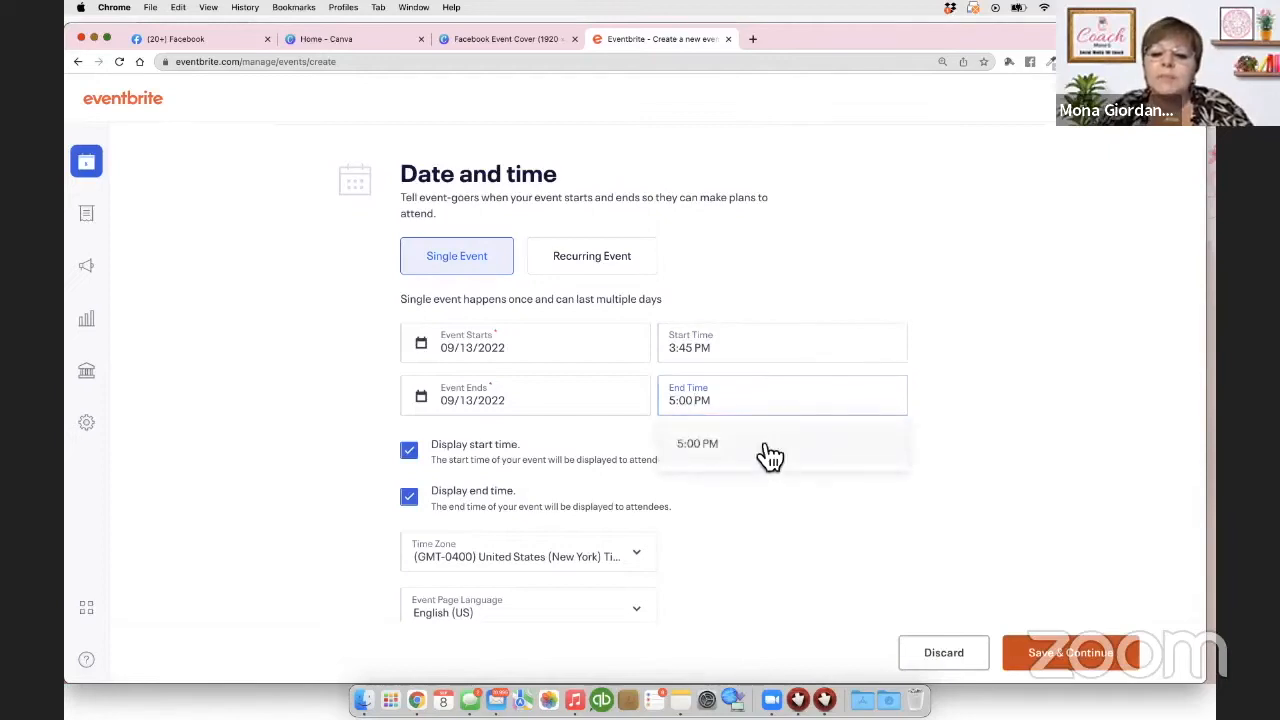
scroll(600, 406, down, 1)
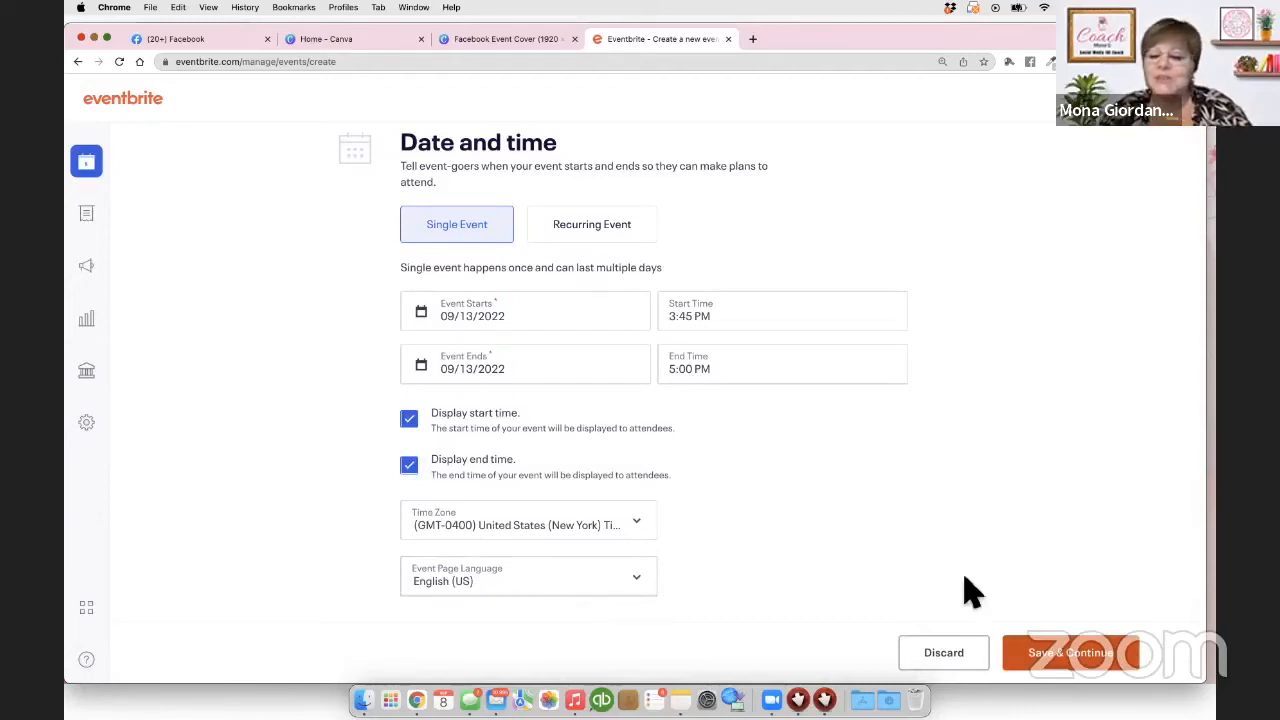
click(1066, 662)
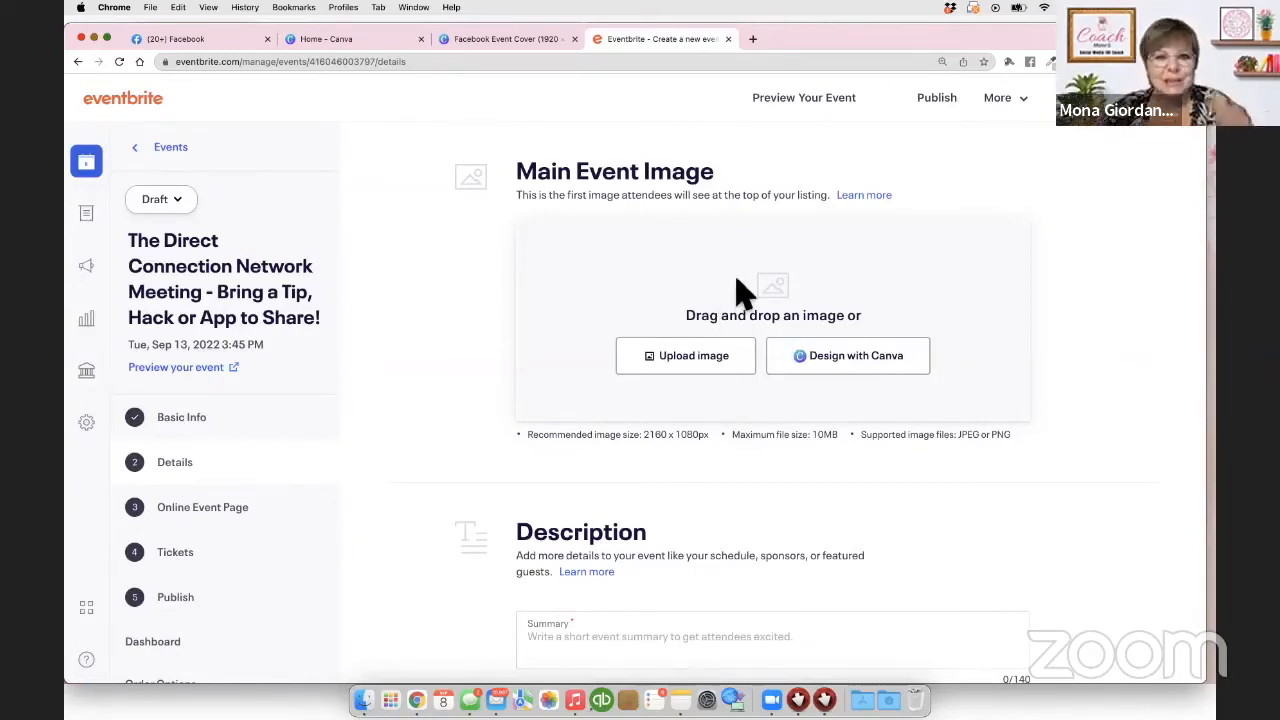
Step: Open the main event image file picker, then cancel without uploading anything
click(686, 372)
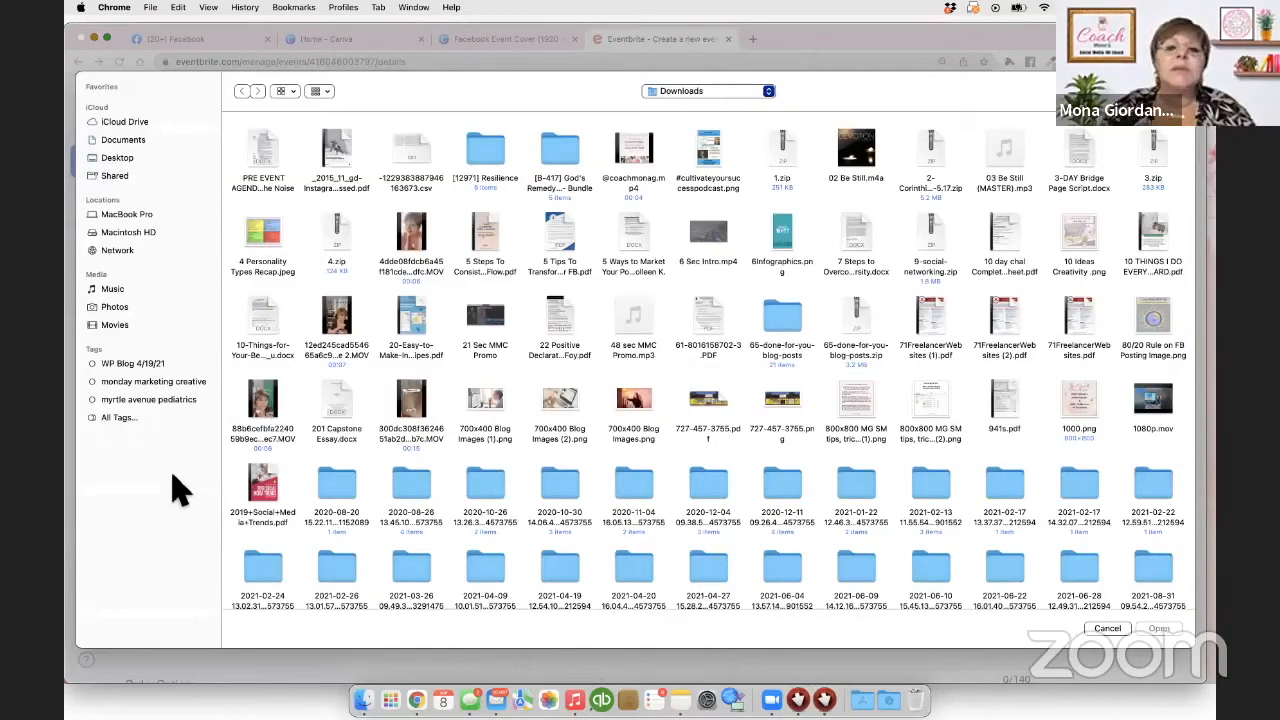
click(1107, 628)
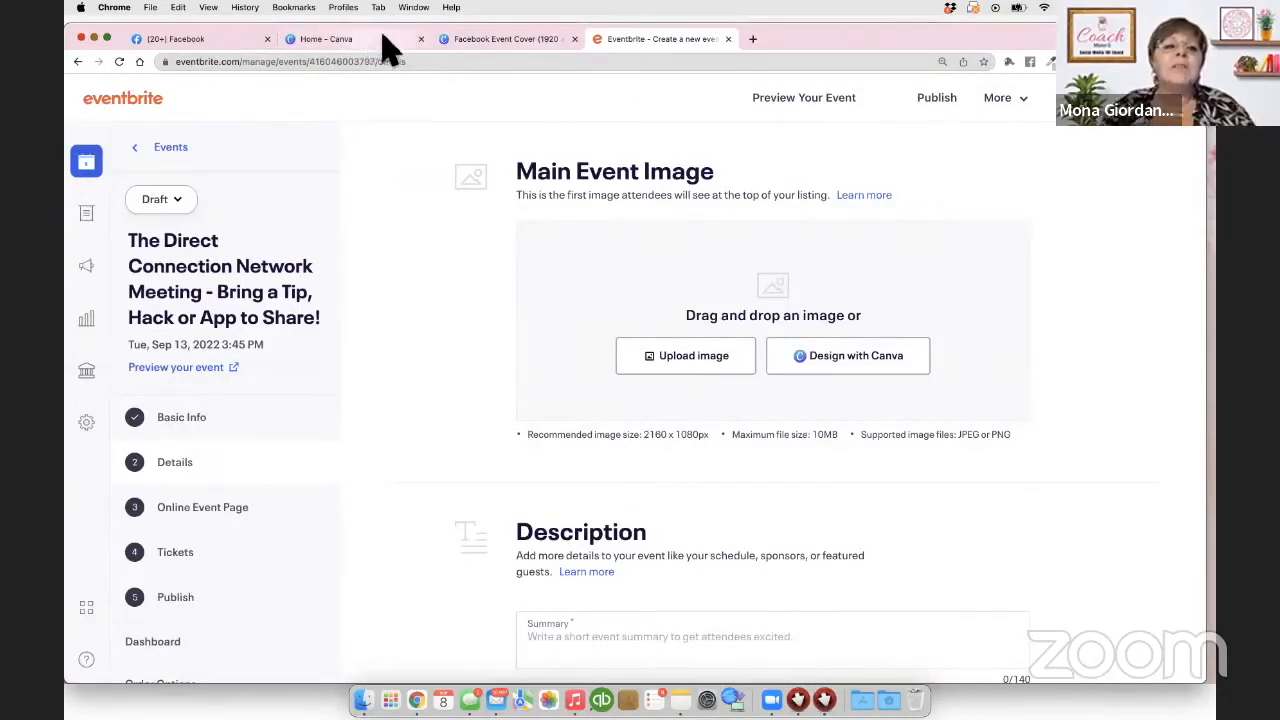
Step: In the Canva event cover's download options, choose PNG as the file type
click(478, 40)
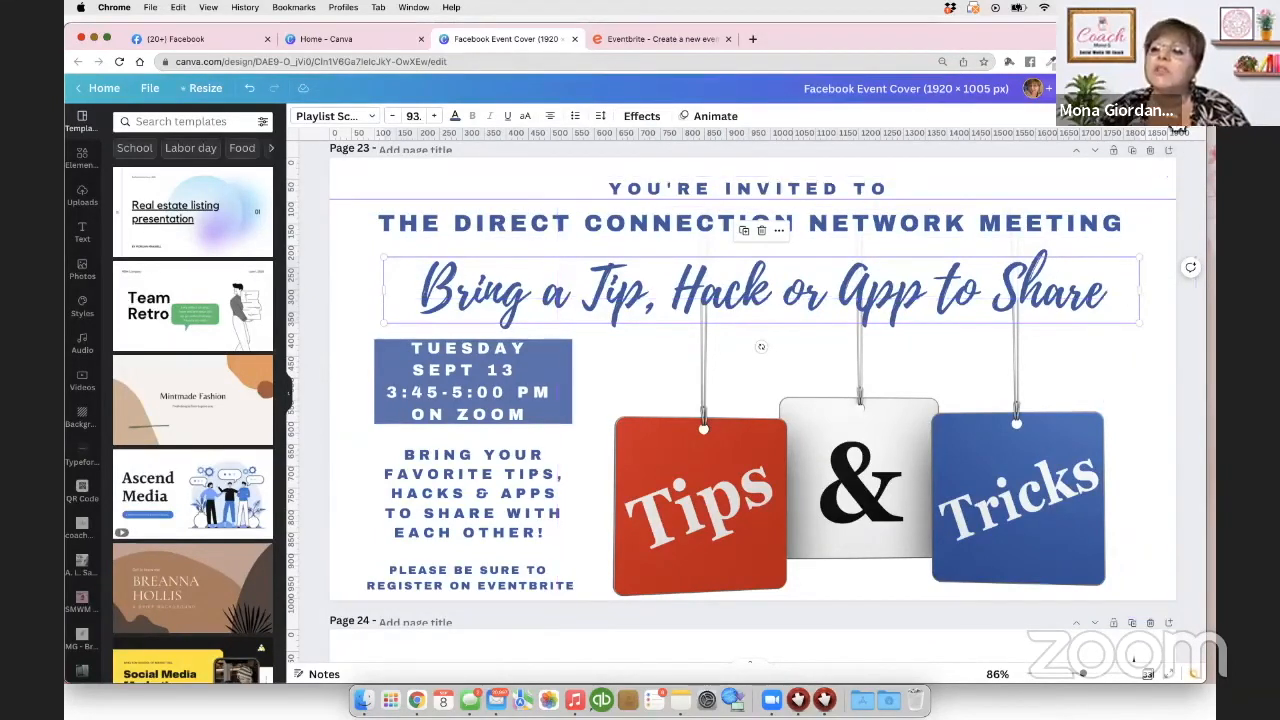
click(1170, 89)
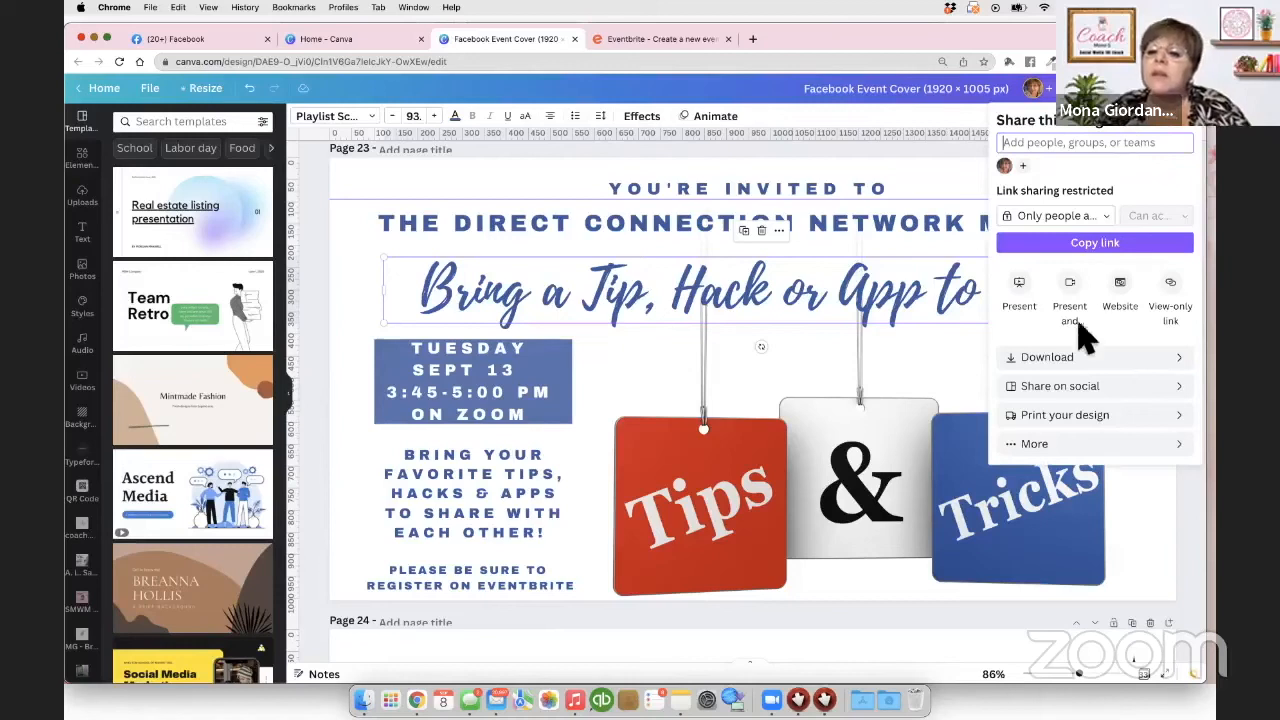
click(1070, 363)
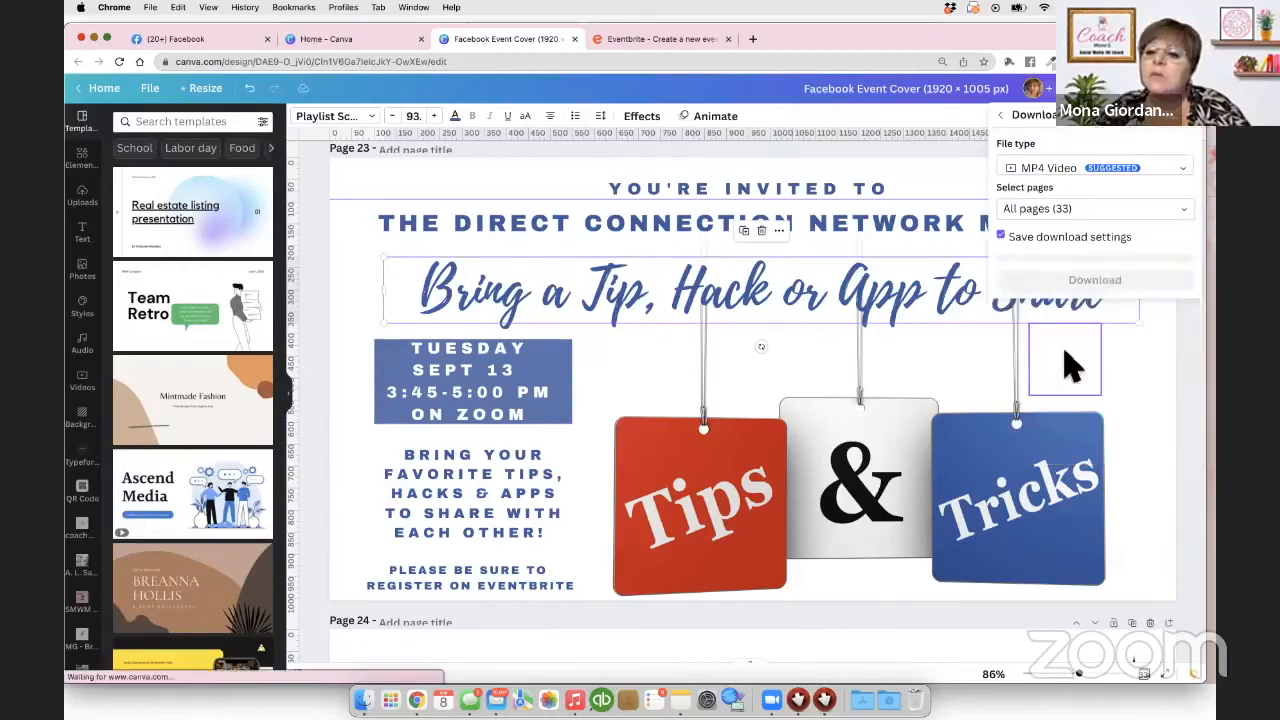
click(1070, 185)
scroll(1063, 180, up, 3)
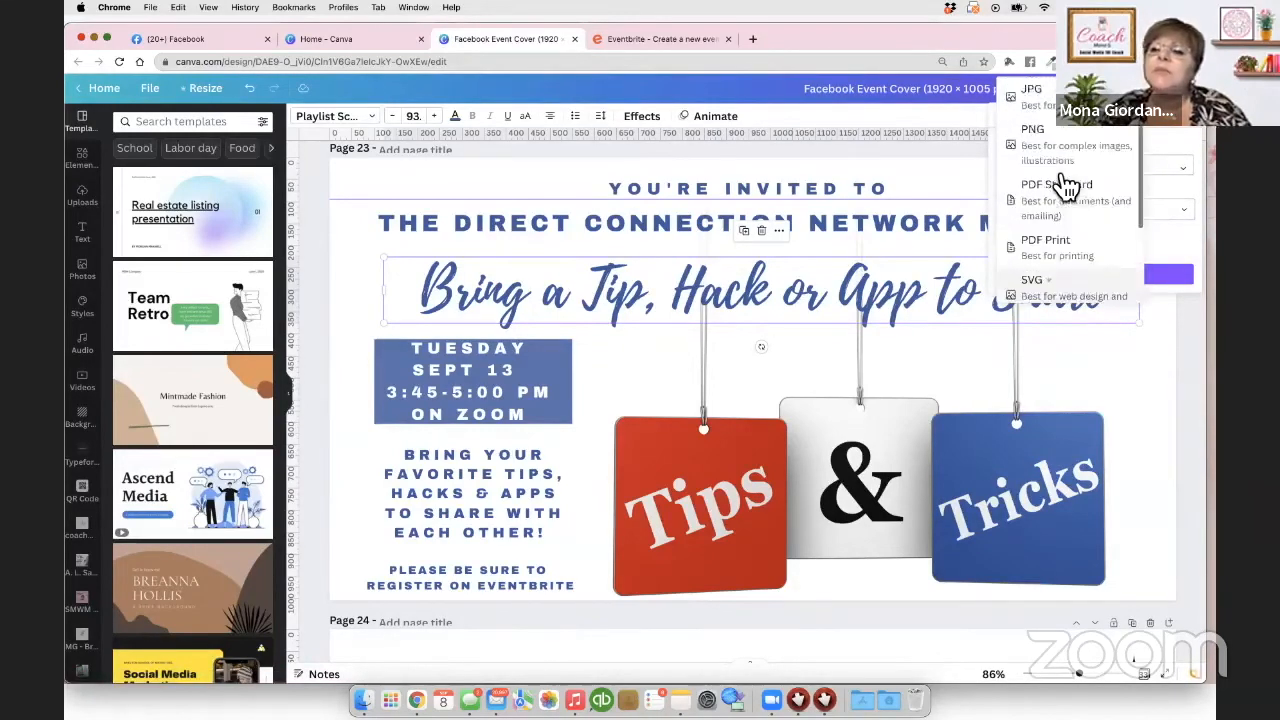
click(1059, 158)
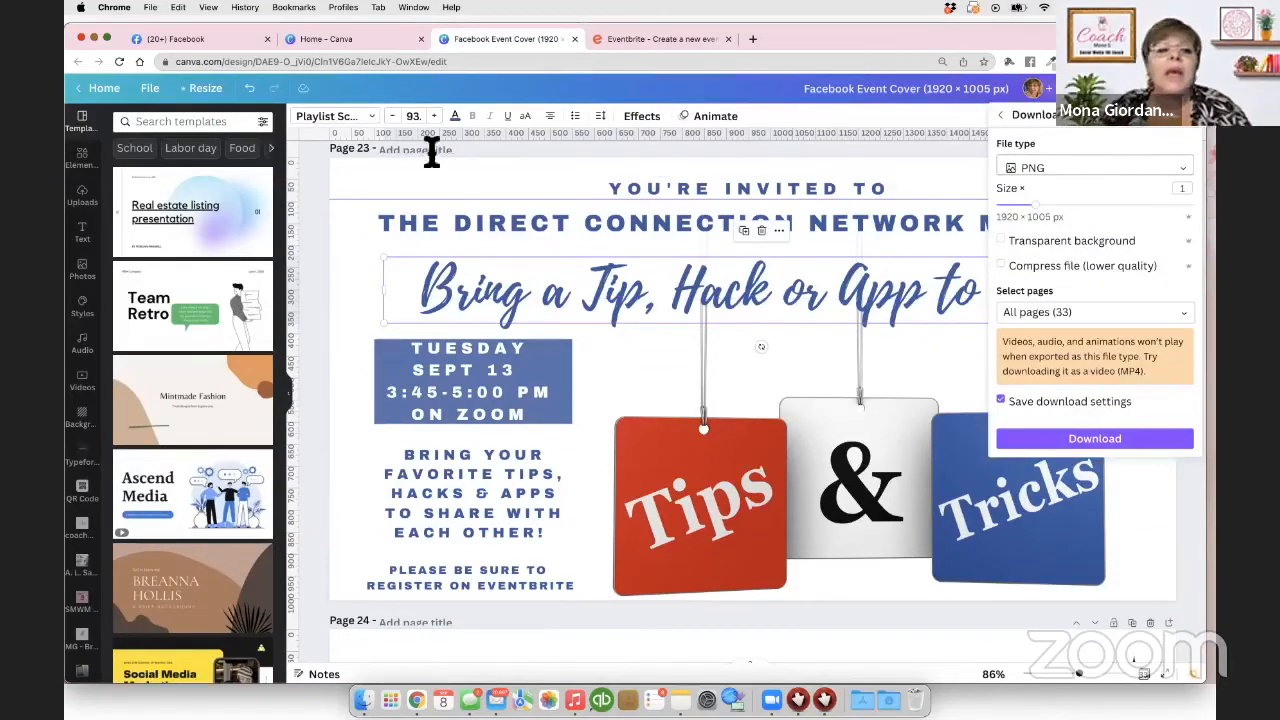
Step: Limit the download to page 23, download the PNG, and return to the Eventbrite editor
click(1096, 316)
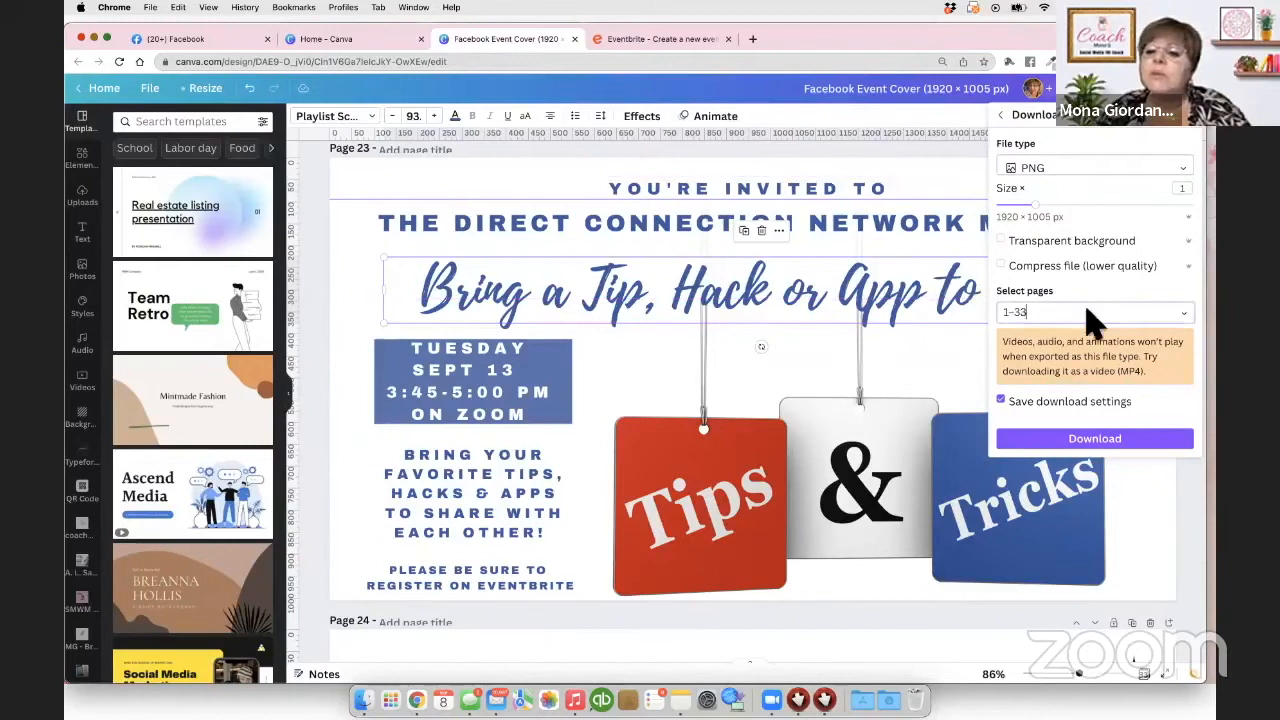
key(BackSpace)
key(BackSpace)
key(BackSpace)
key(BackSpace)
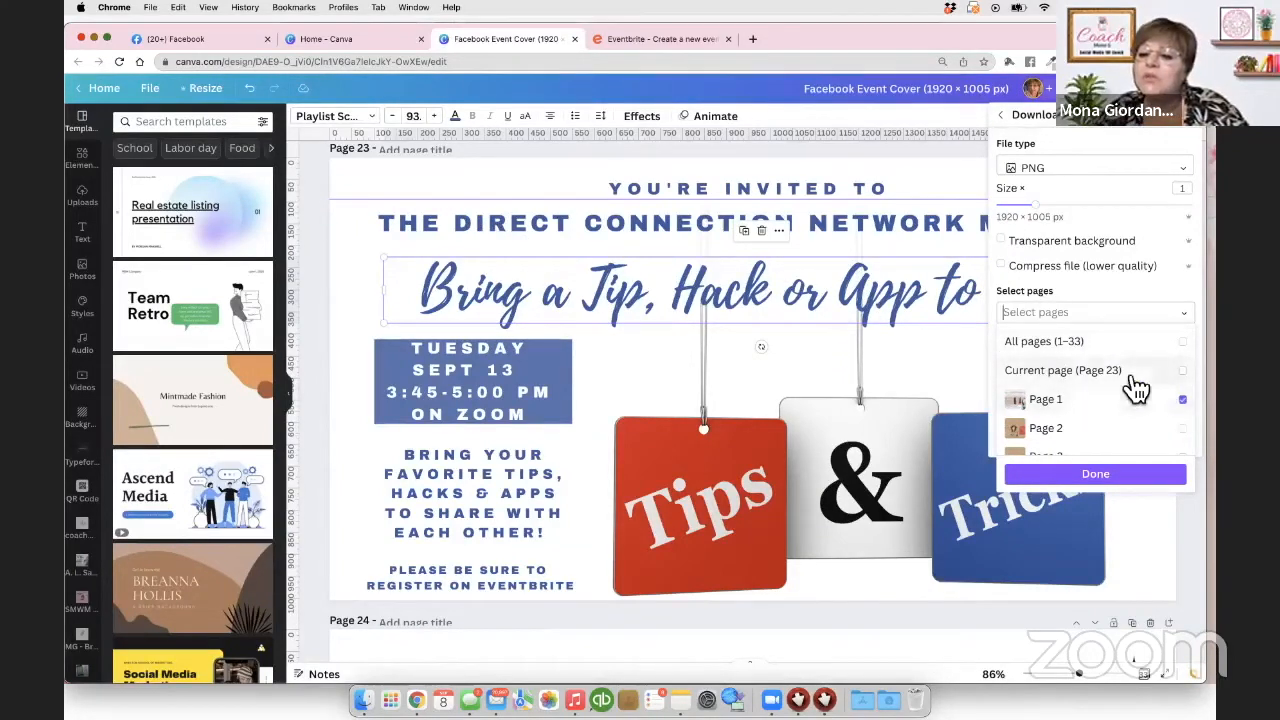
scroll(1140, 390, down, 1)
scroll(1137, 388, down, 1)
click(1035, 312)
text(23)
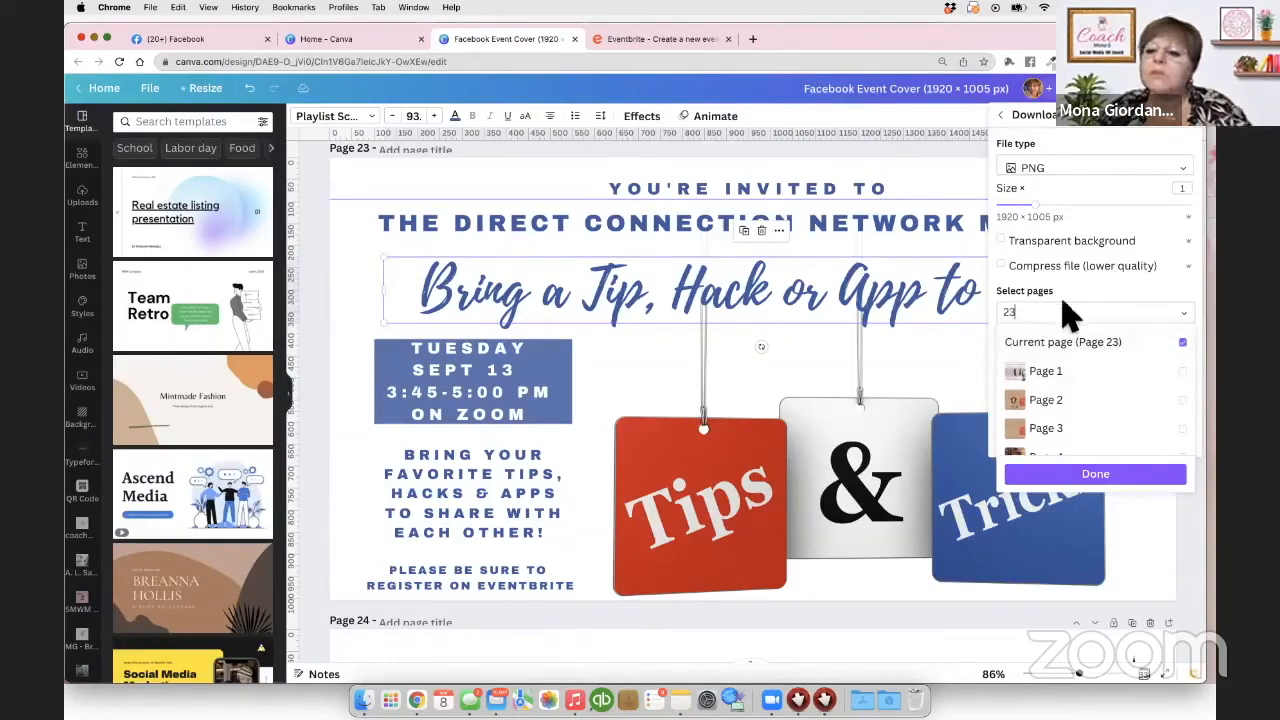
click(1072, 476)
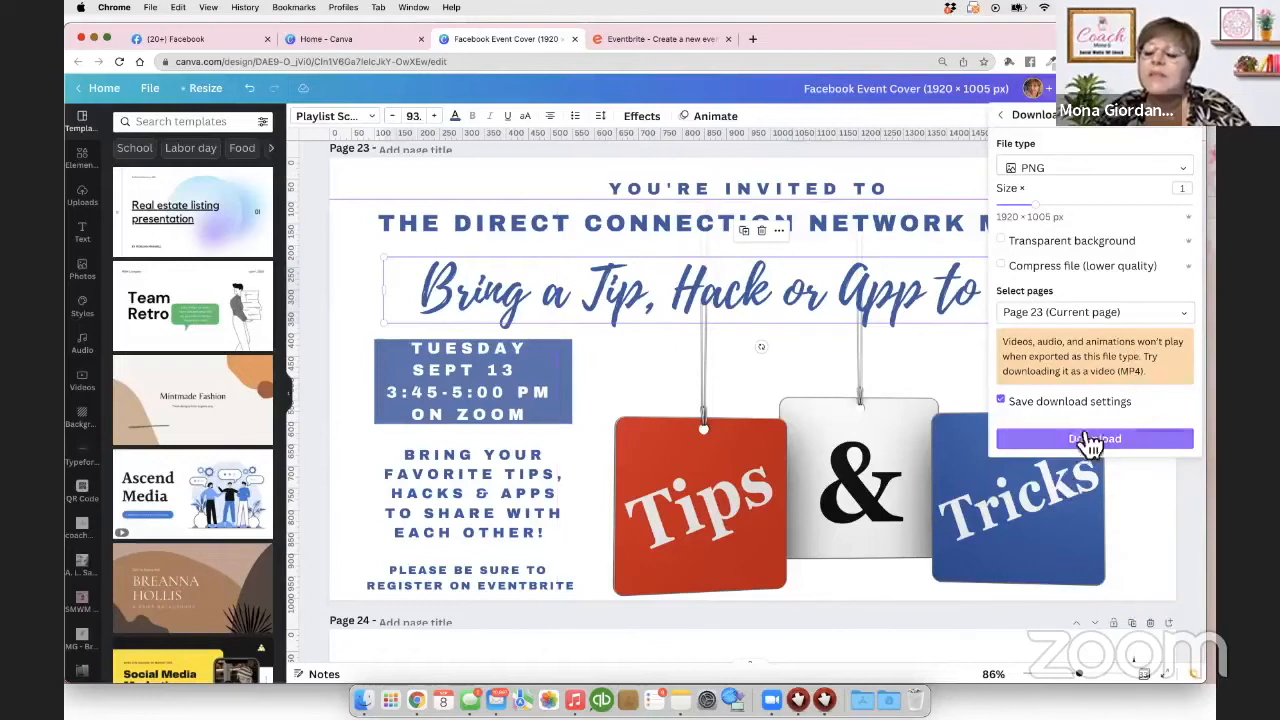
click(1072, 446)
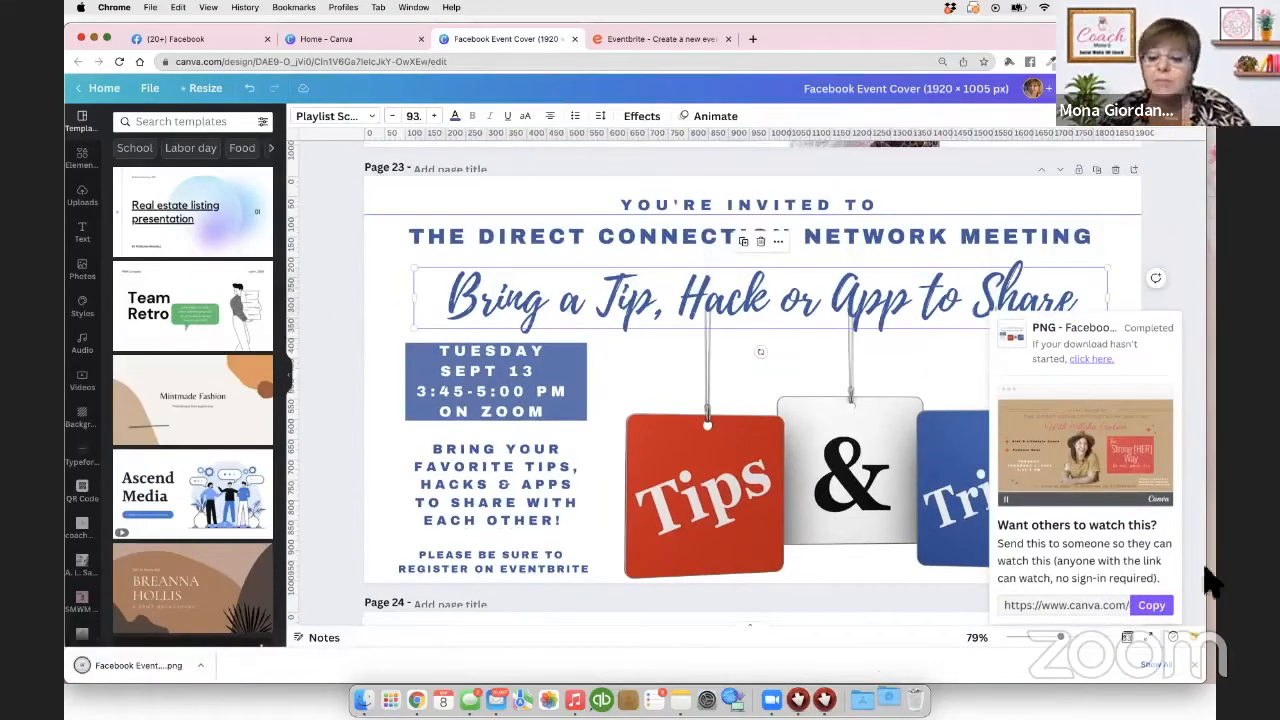
click(662, 45)
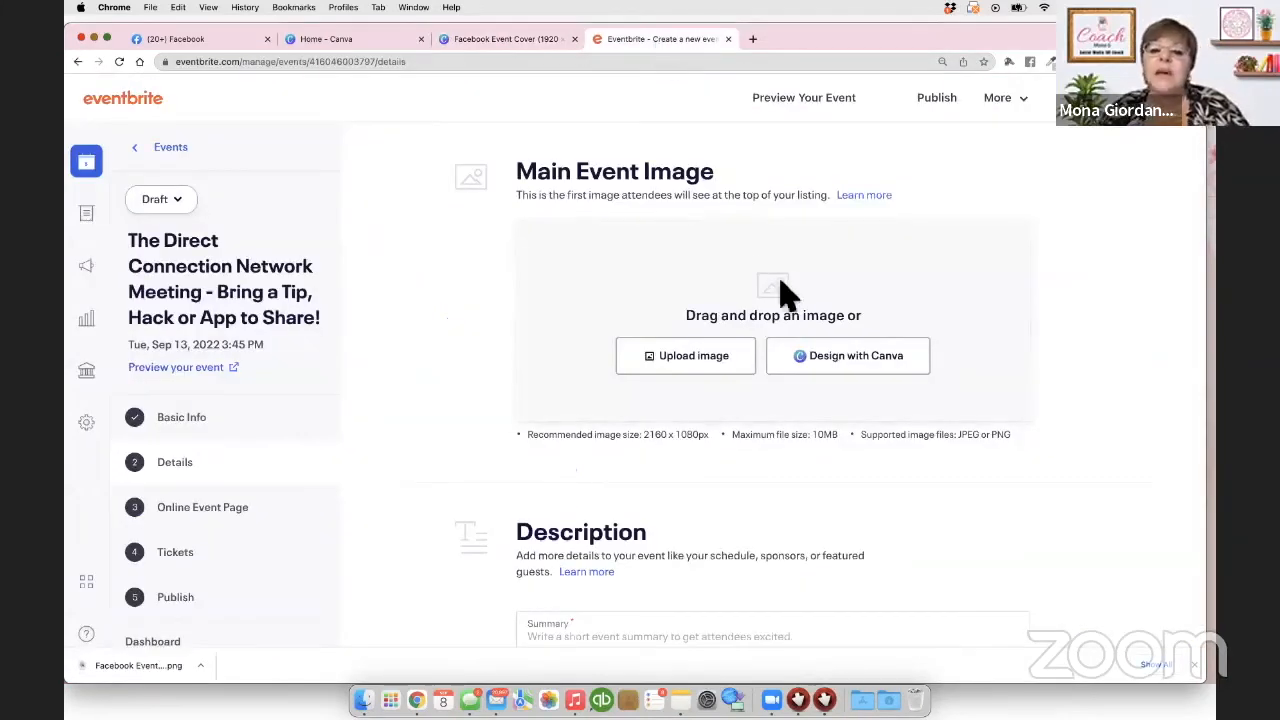
Step: Upload the Facebook Event Cover PNG from Downloads as the main event image, cropped and saved
click(694, 356)
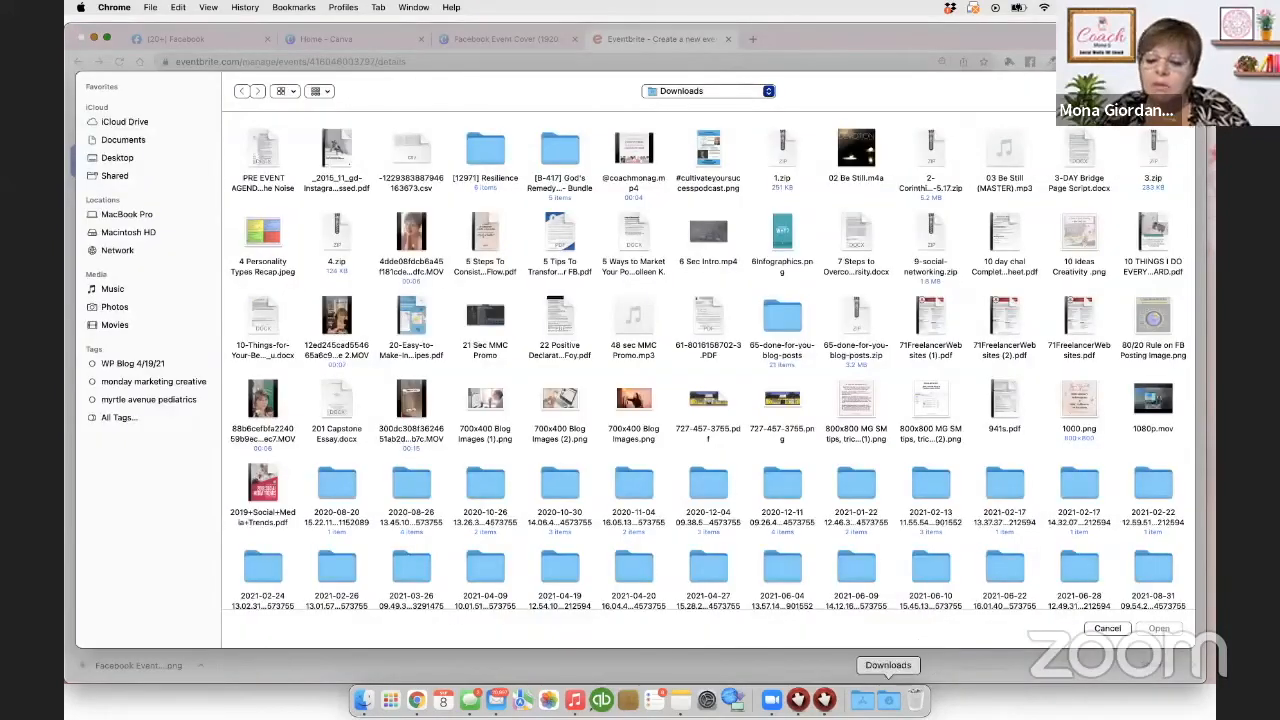
click(888, 700)
drag(668, 165, 446, 224)
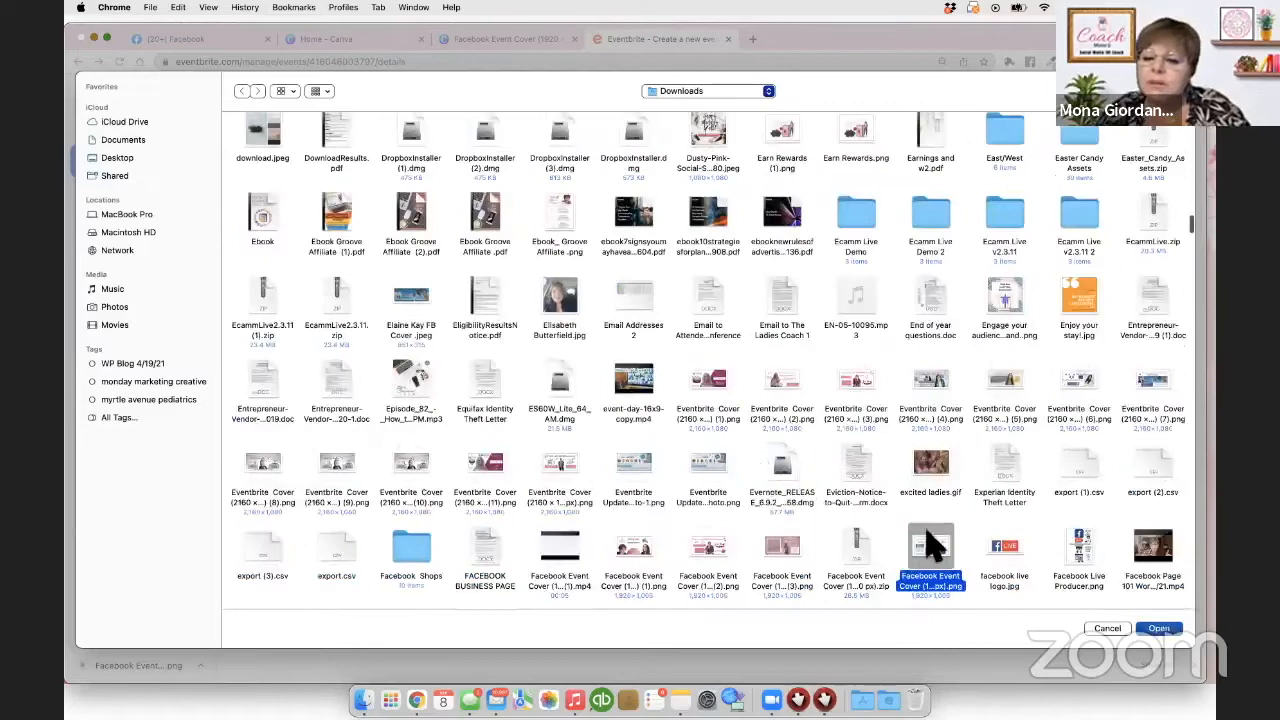
click(1160, 630)
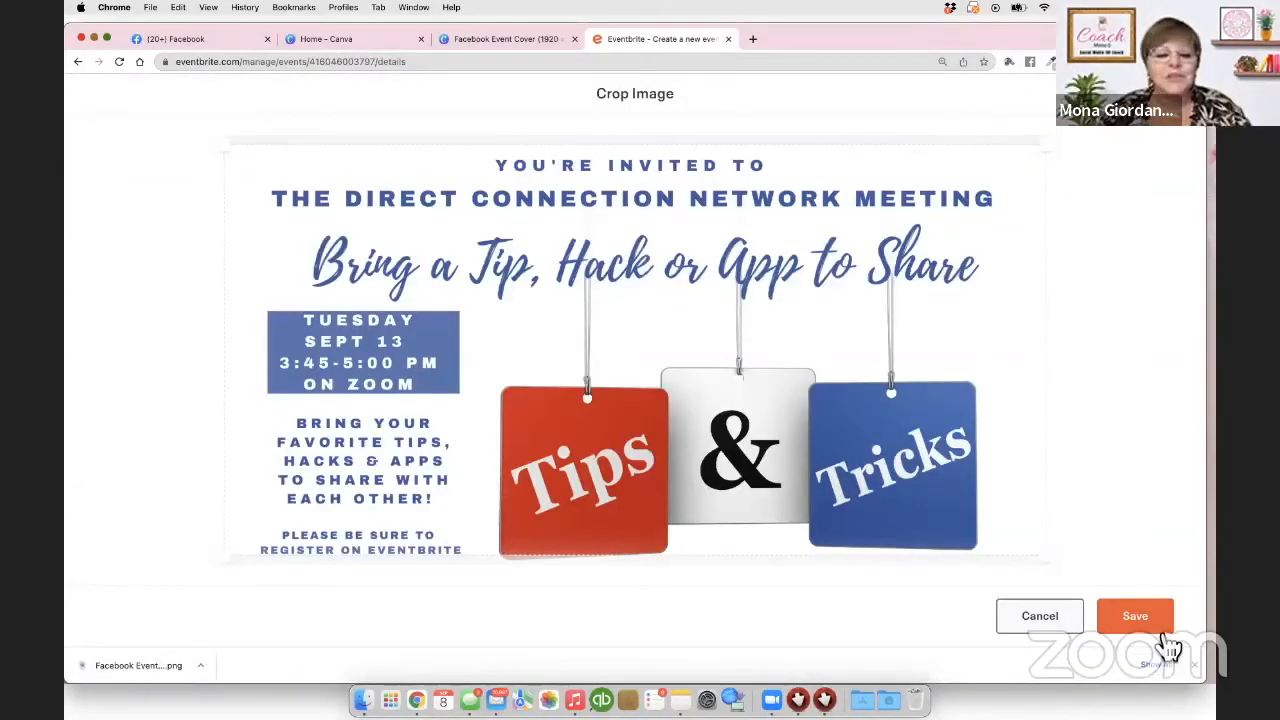
mouse_move(750, 353)
mouse_down()
mouse_move(749, 306)
mouse_move(749, 396)
mouse_move(751, 309)
mouse_move(756, 380)
mouse_up()
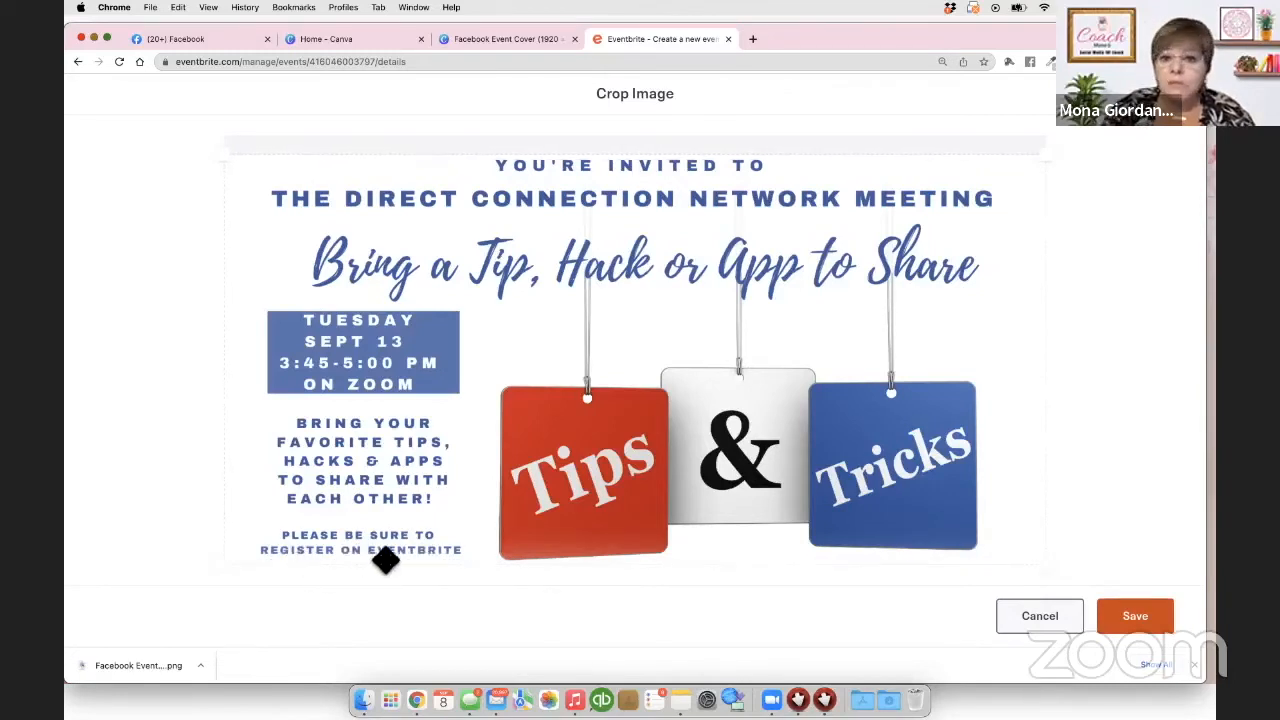
click(1150, 624)
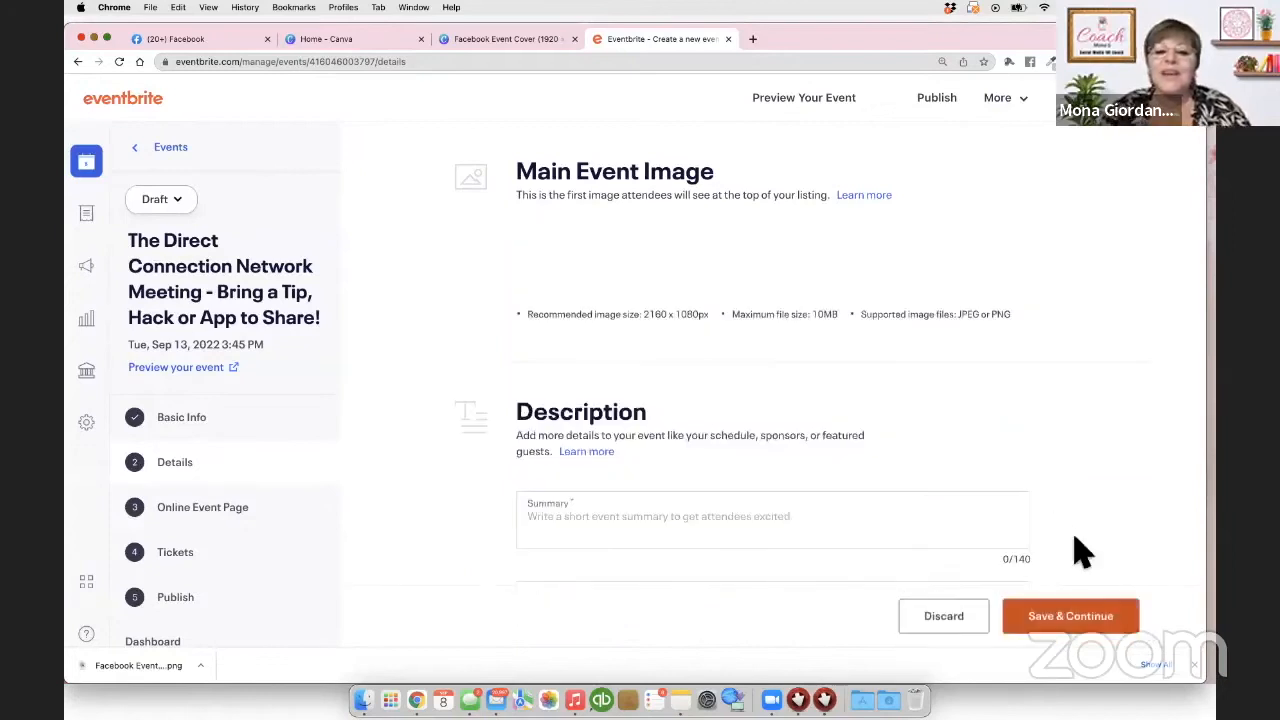
scroll(1060, 526, down, 2)
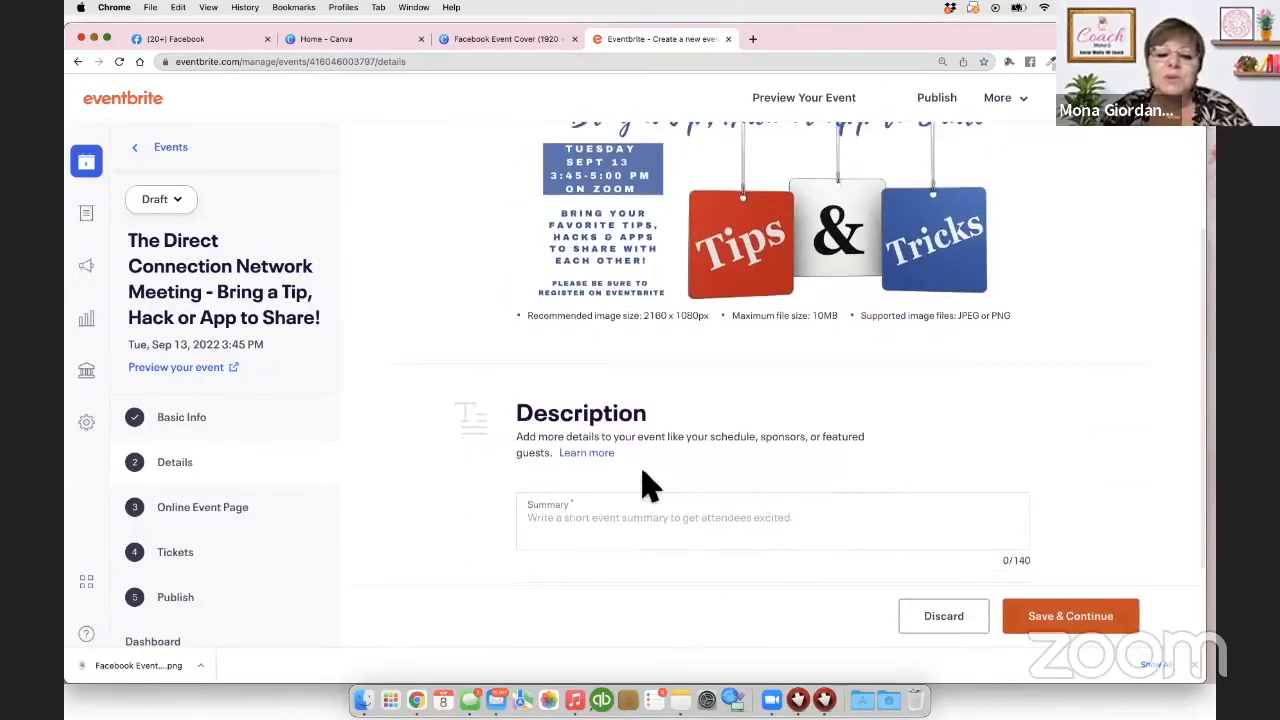
Step: Paste 'A Women-Exclusive Networking Event on Zoom, Every Tuesday From 3:45-5:00 PM' from Notes into the Summary field
scroll(648, 486, down, 2)
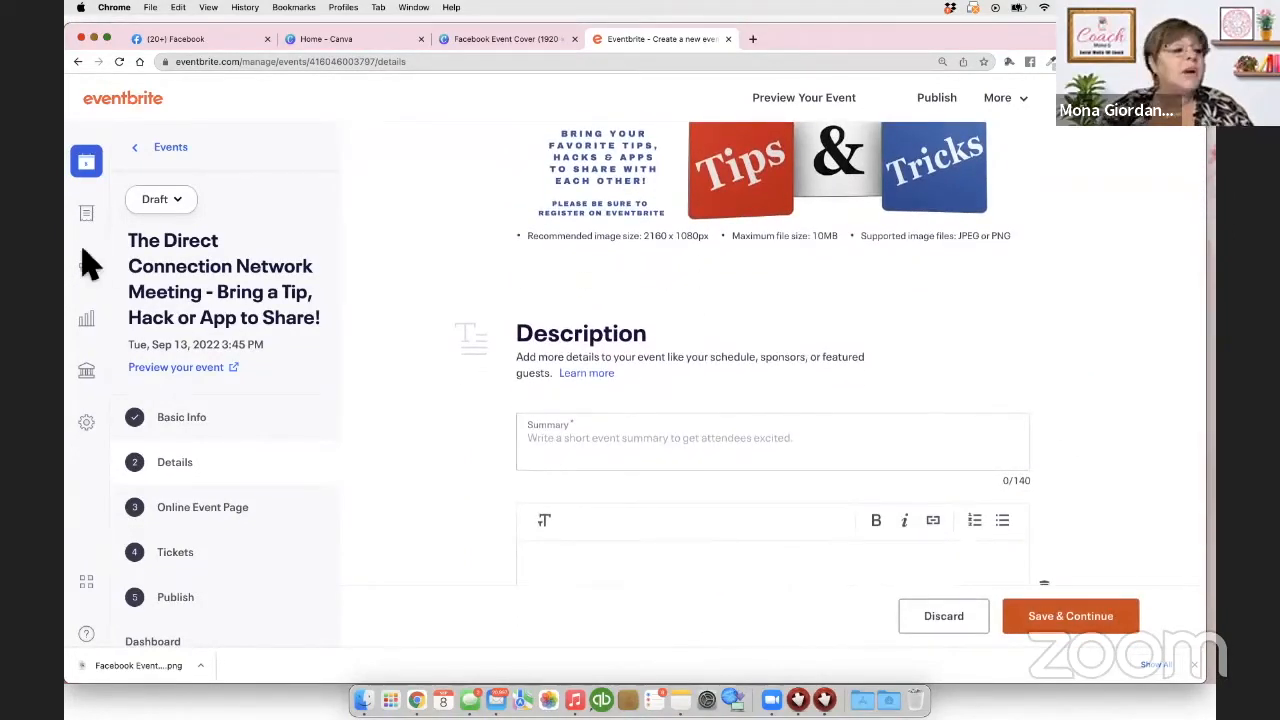
key(super+Tab)
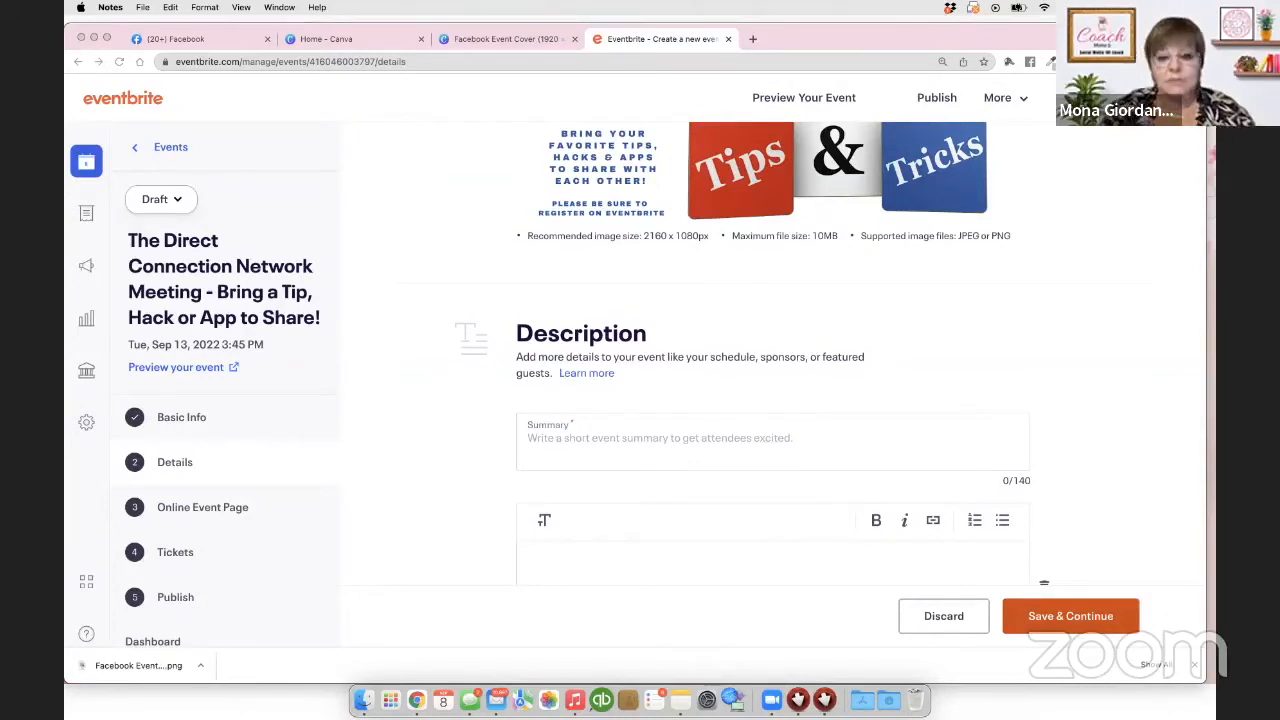
click(553, 445)
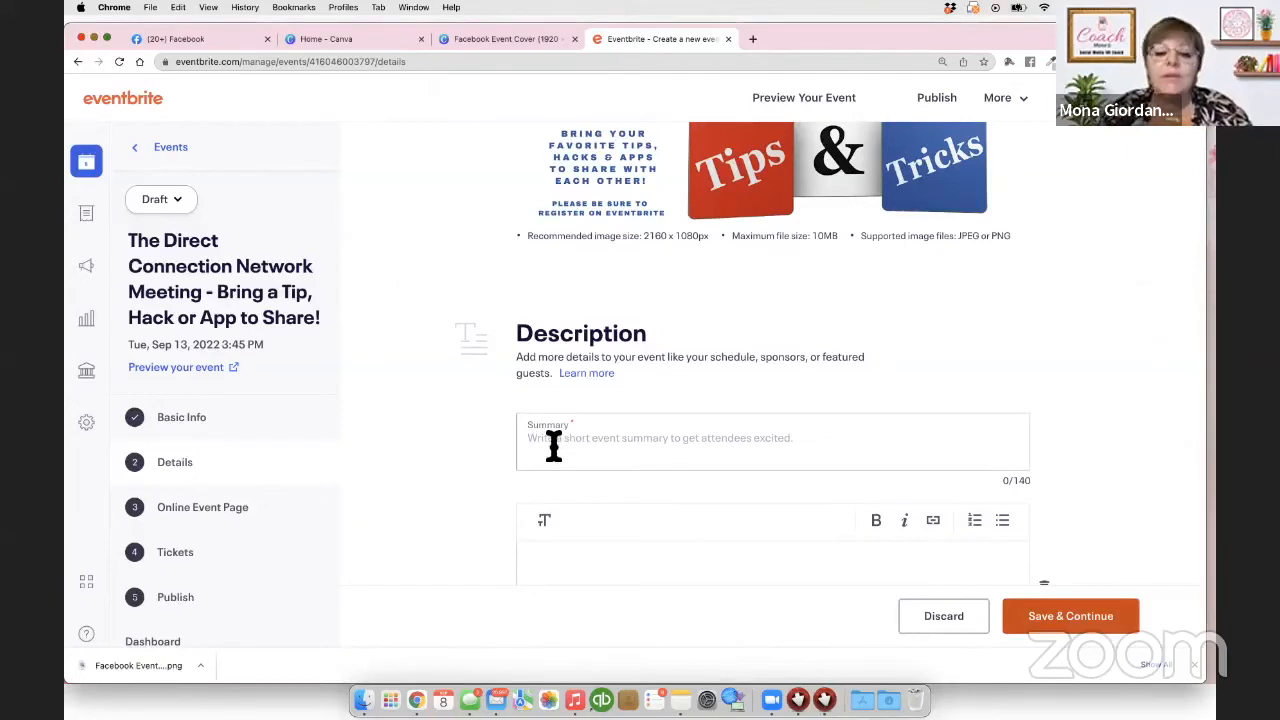
click(556, 445)
text(A Woman-Exclusive Networking Event on Zoom, Every Tuesday From 3:45-5:00 PM)
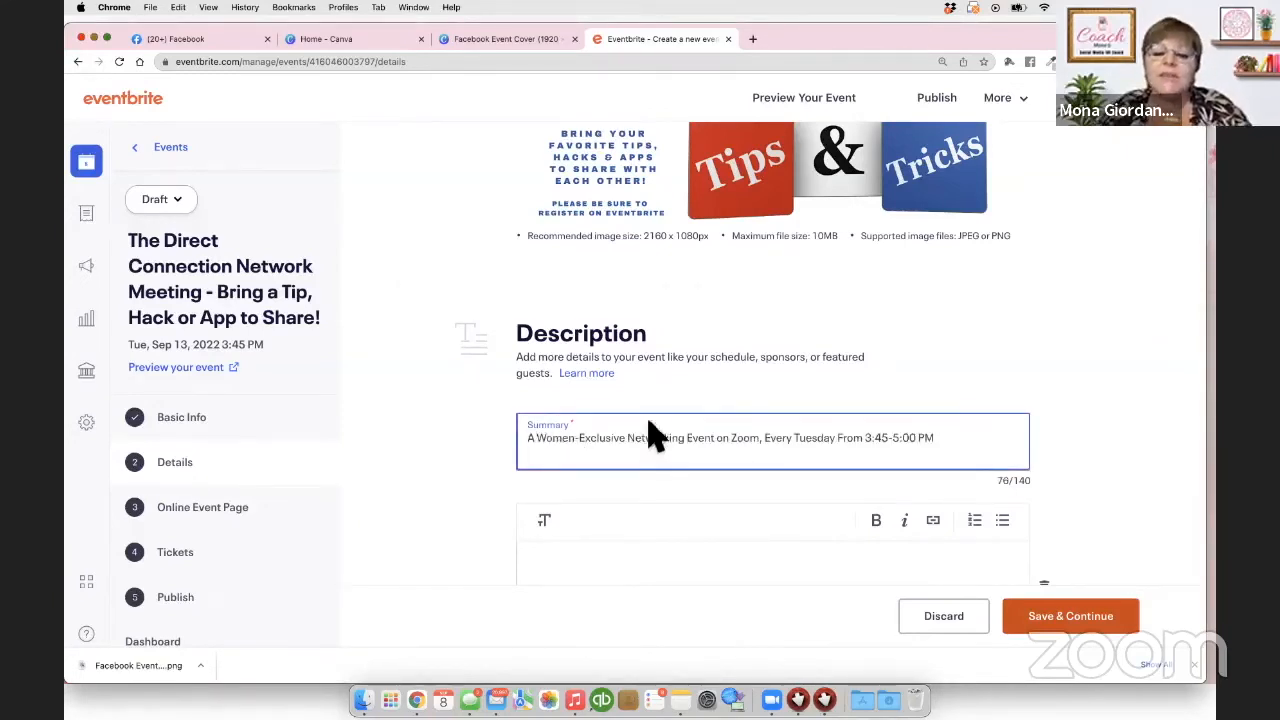
scroll(651, 434, down, 2)
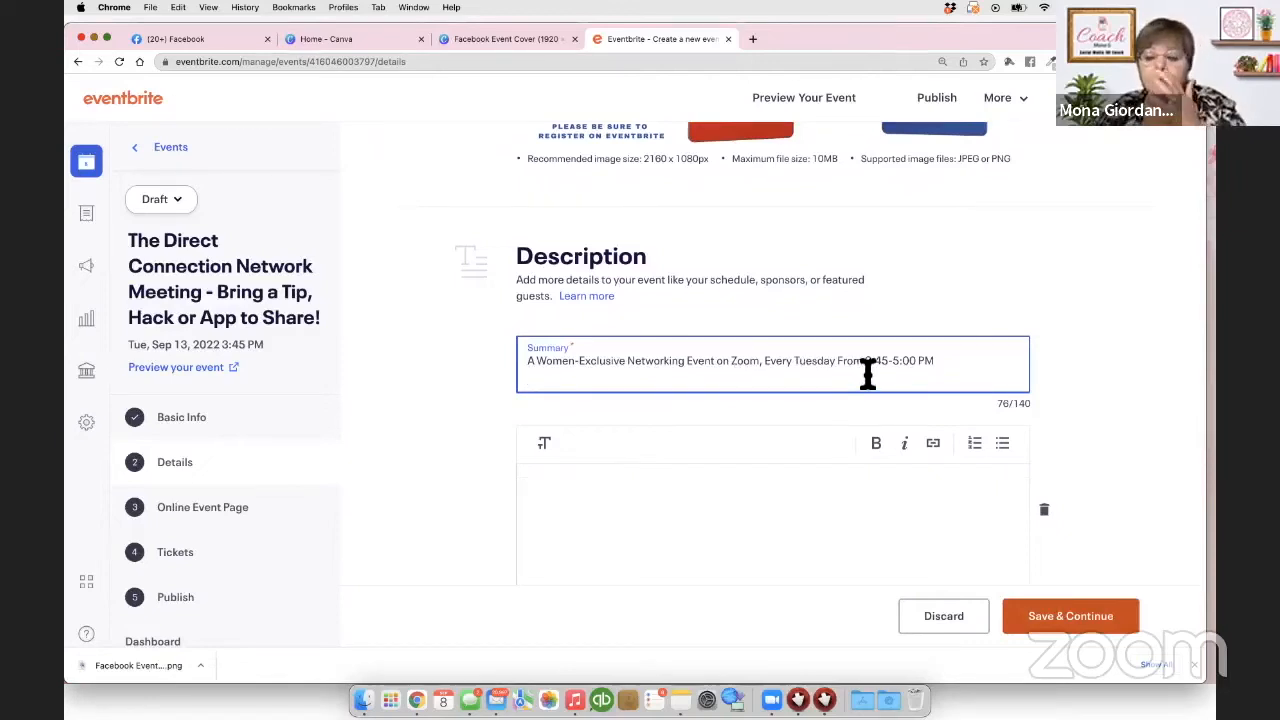
scroll(711, 466, down, 1)
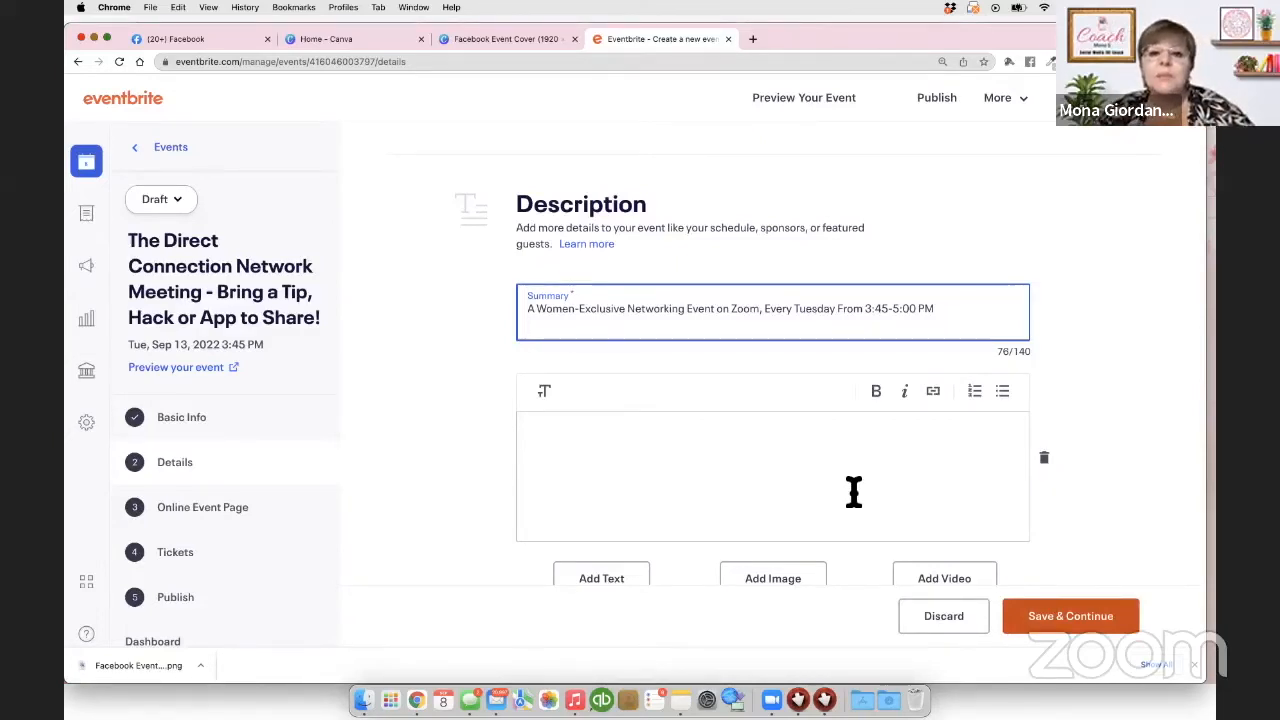
Step: Begin the description saying this week everyone should bring a tip, hack or app to share
click(569, 449)
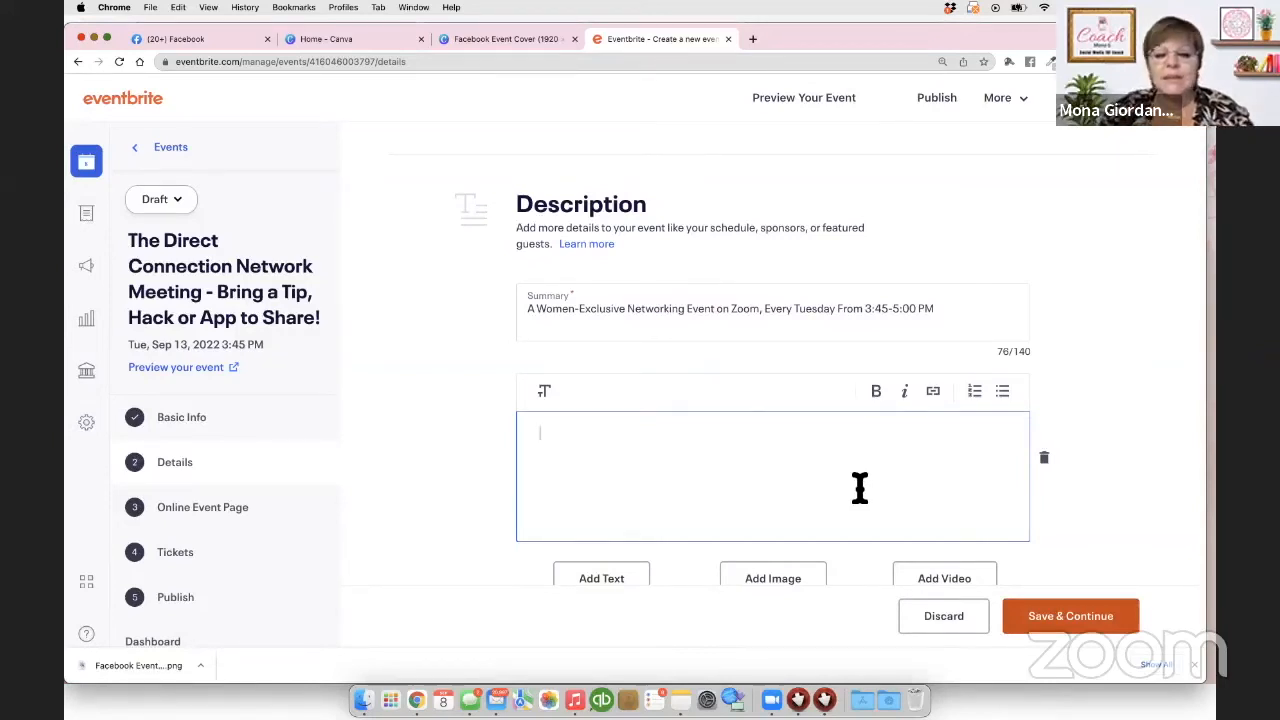
text(This week we're)
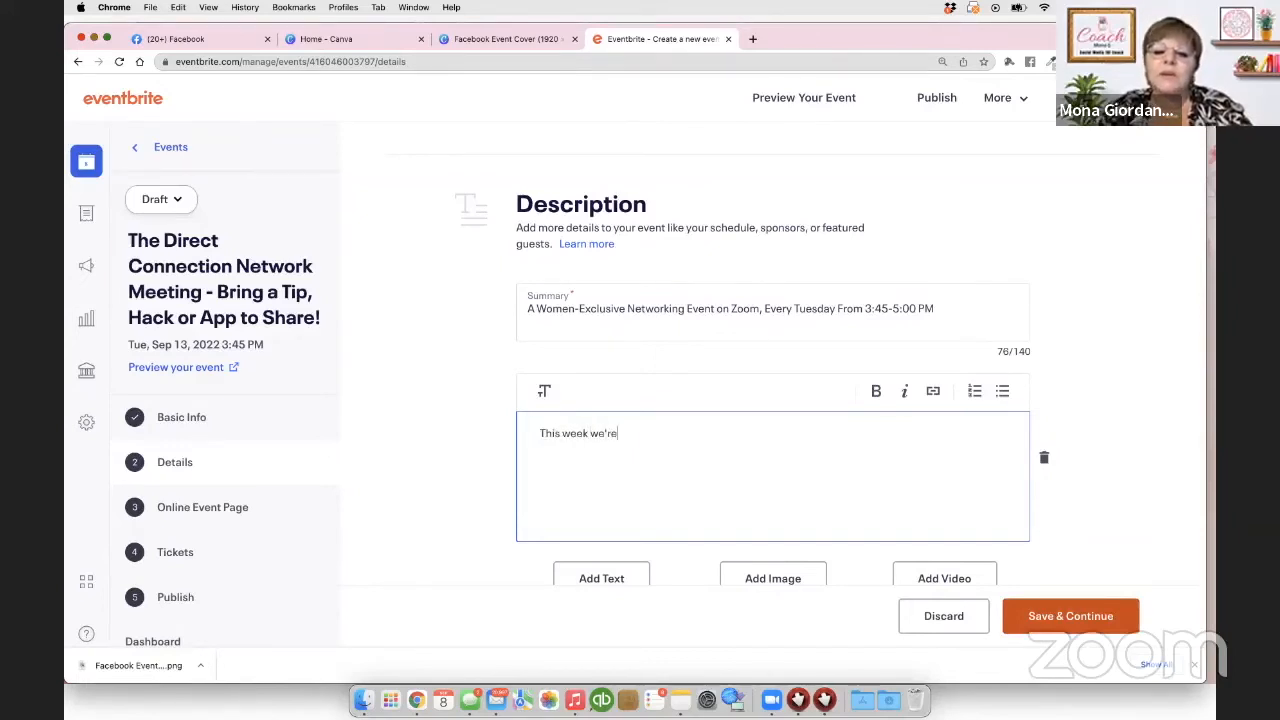
text( shaking it a)
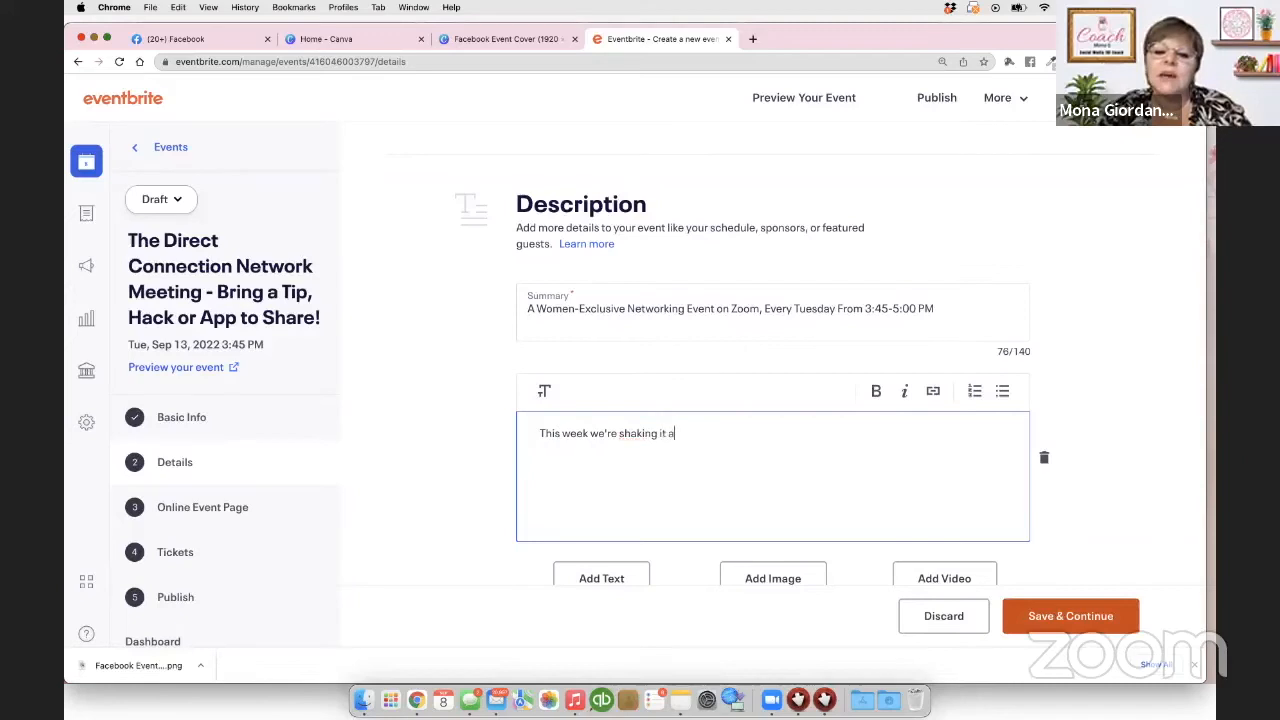
text(up a bit)
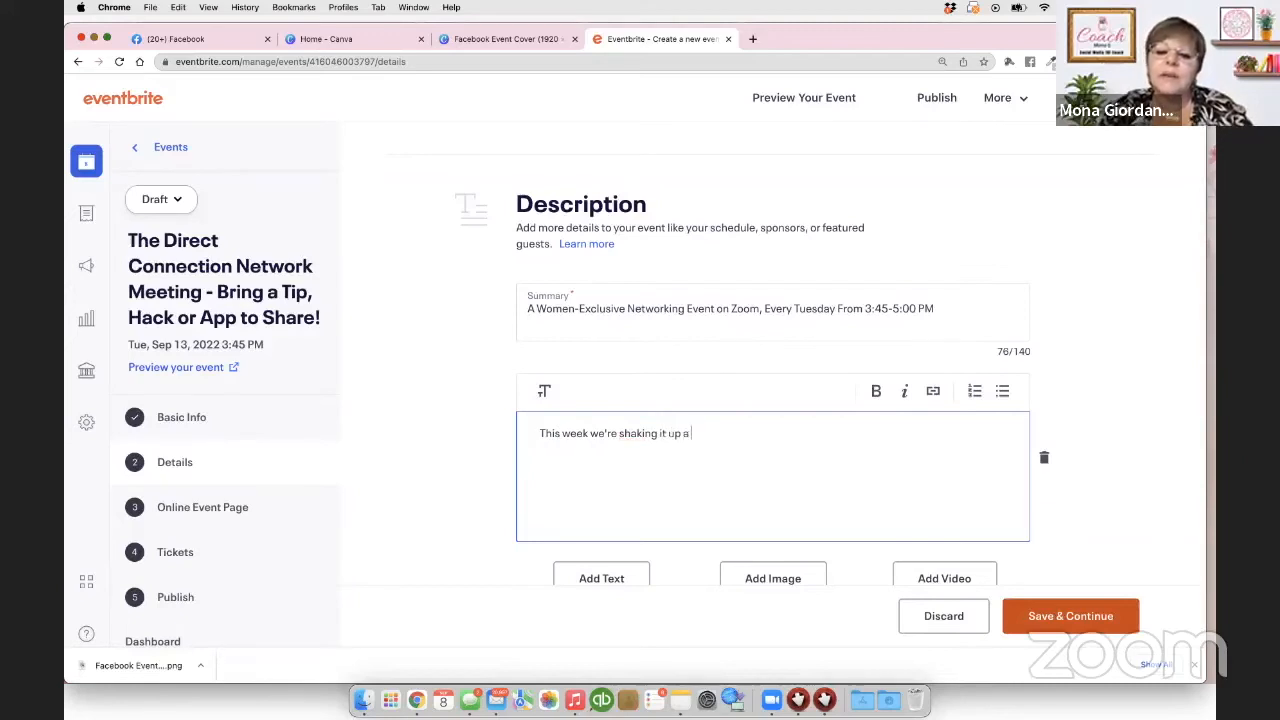
text(, and)
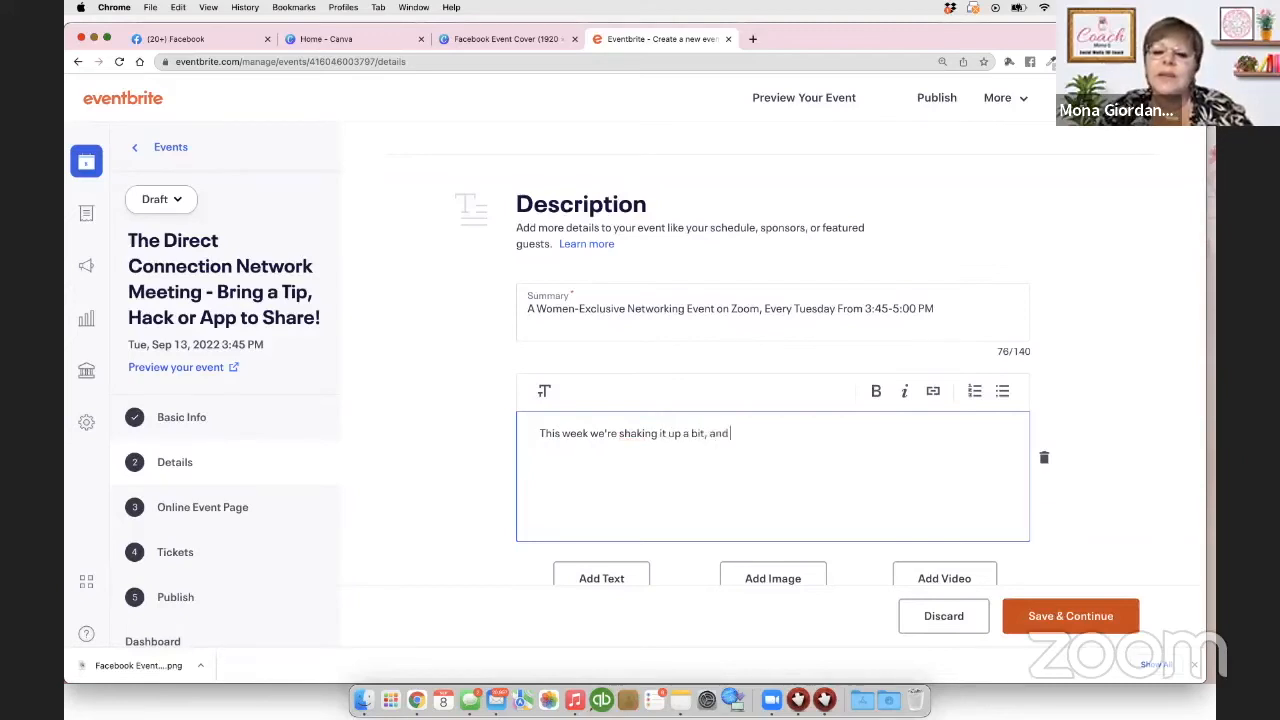
text( bringing)
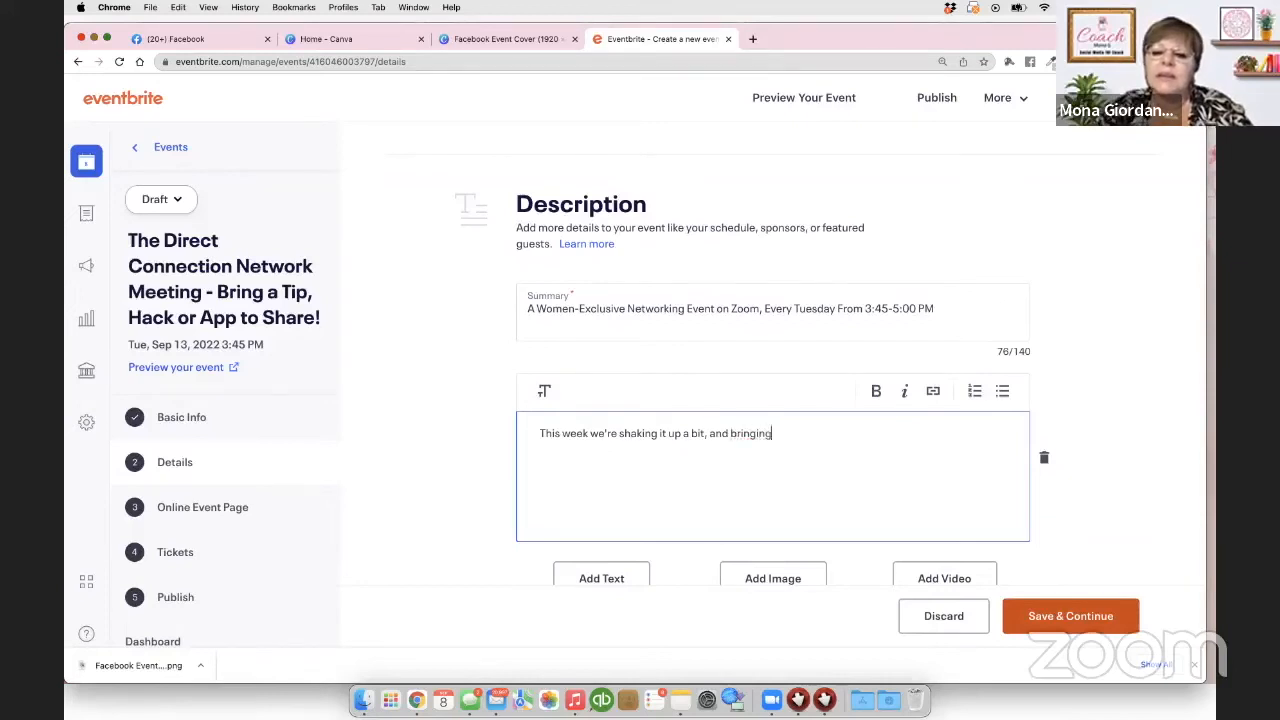
key(BackSpace)
key(BackSpace)
key(BackSpace)
key(BackSpace)
key(BackSpace)
key(BackSpace)
key(BackSpace)
key(BackSpace)
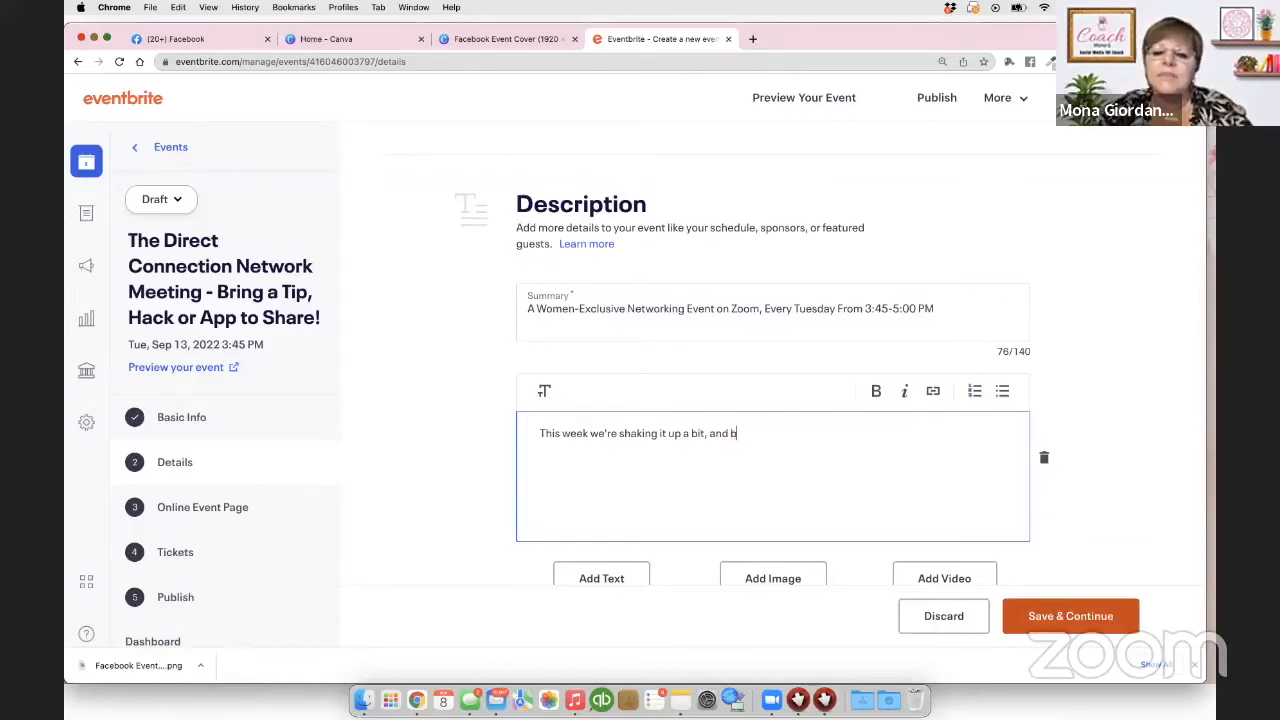
text(I'm asking ev)
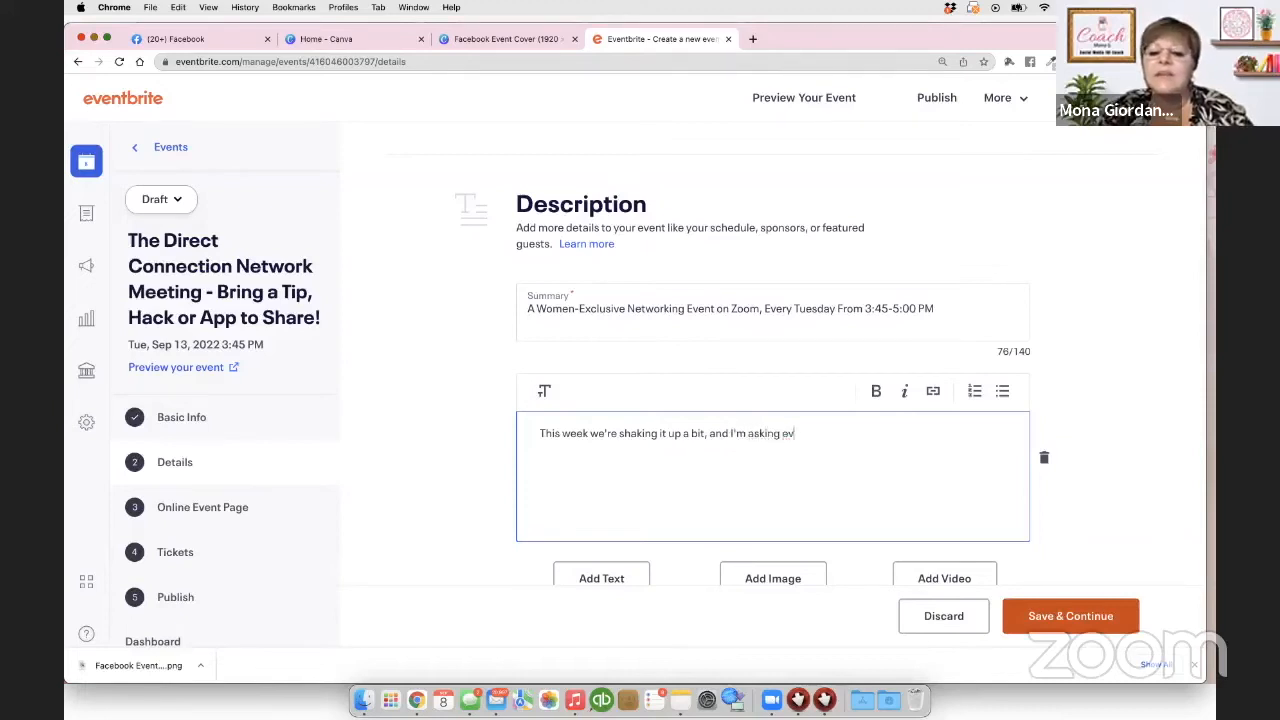
text(eryone to bring a tip,)
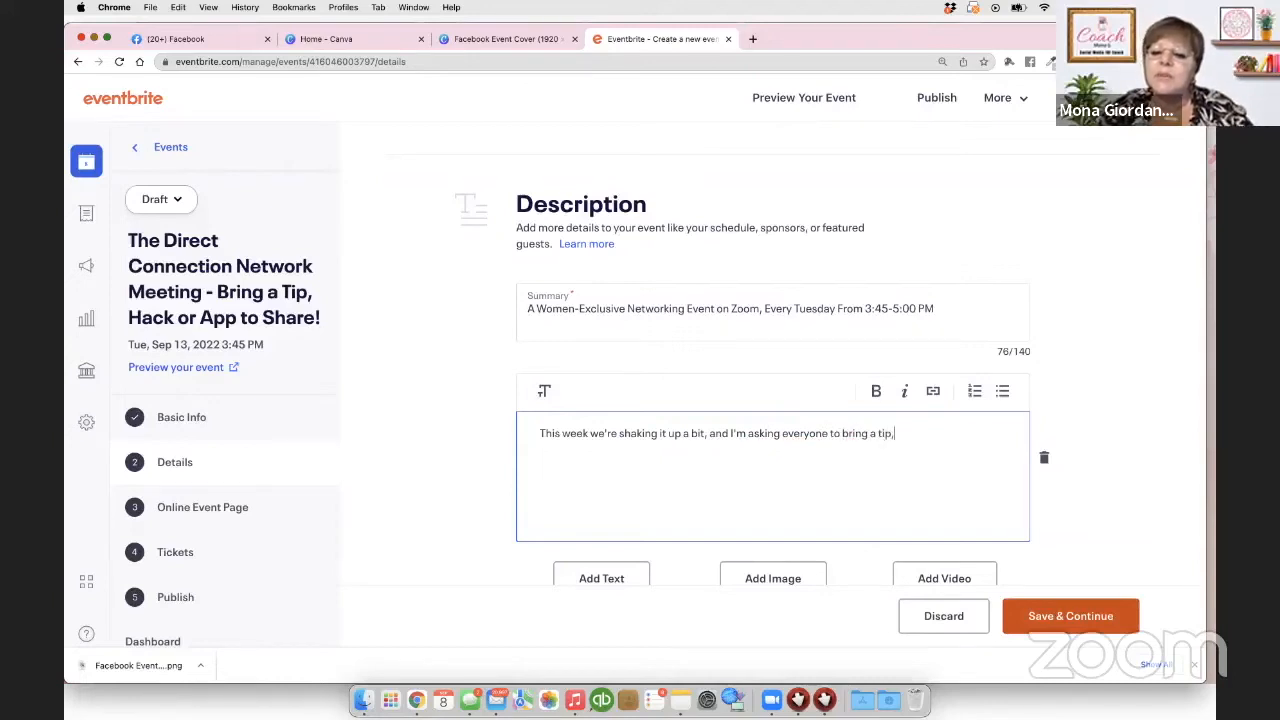
text( hack)
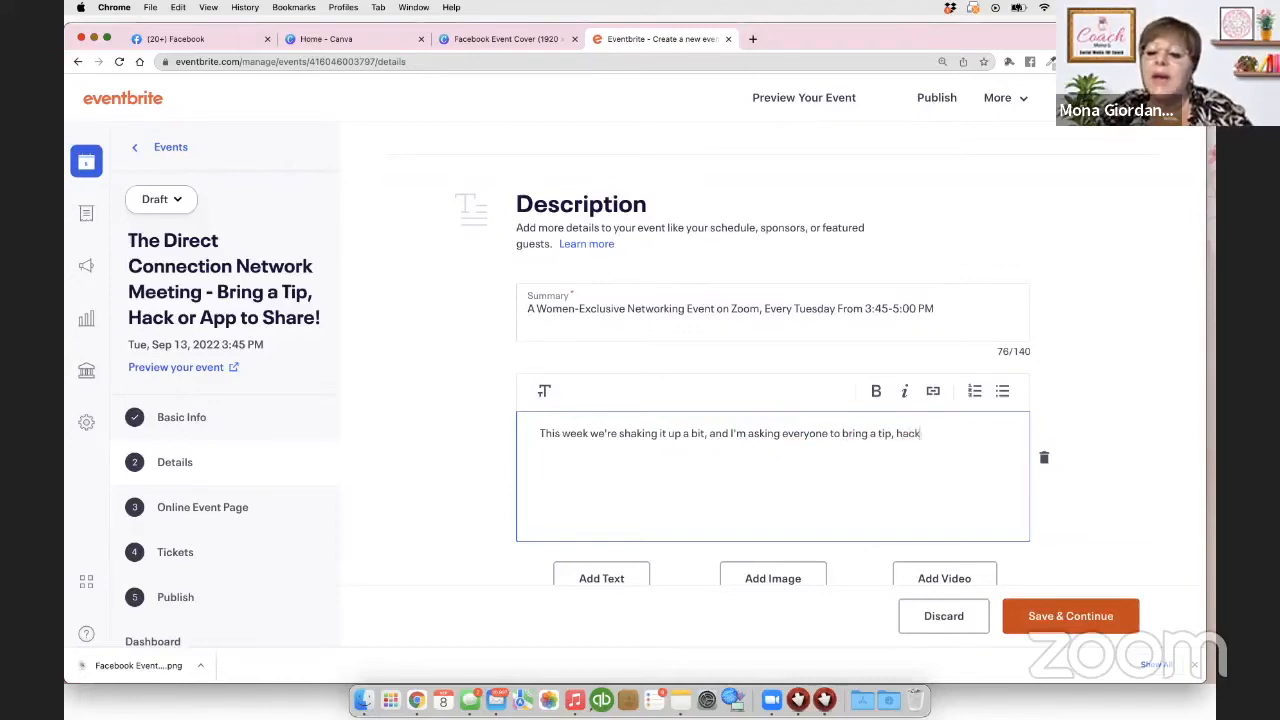
text( or ap)
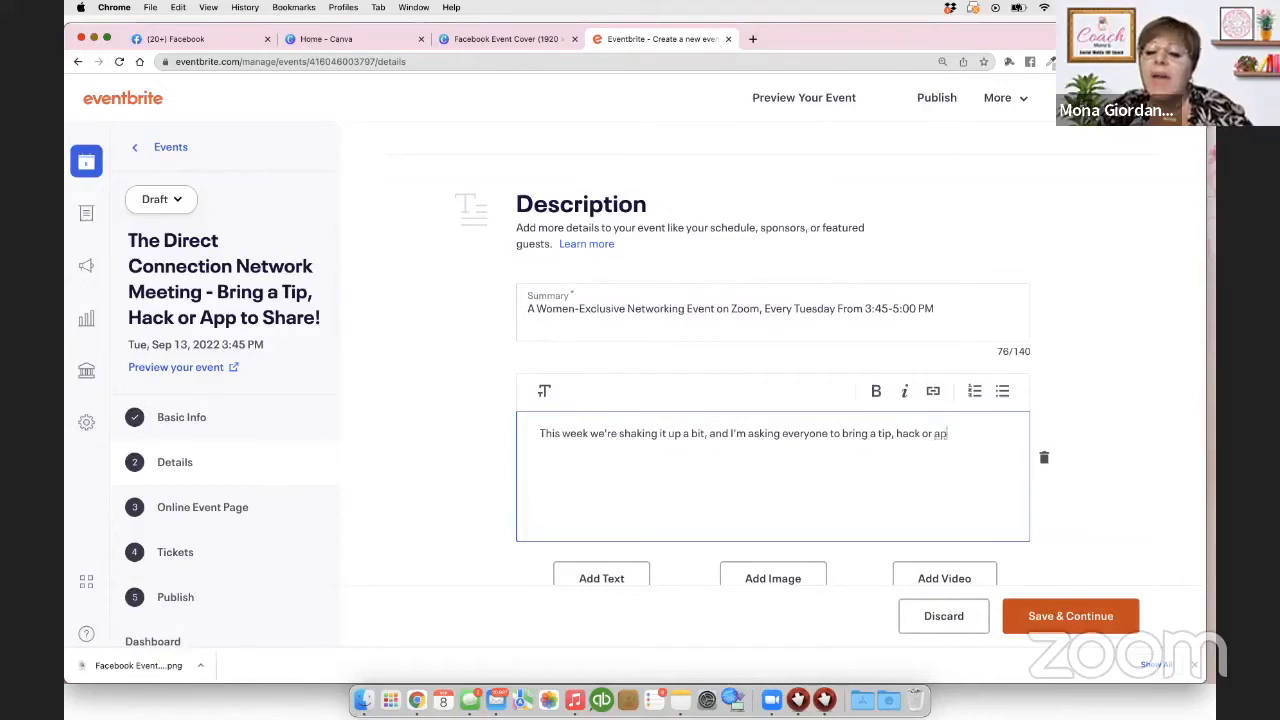
text(p to share with the ot)
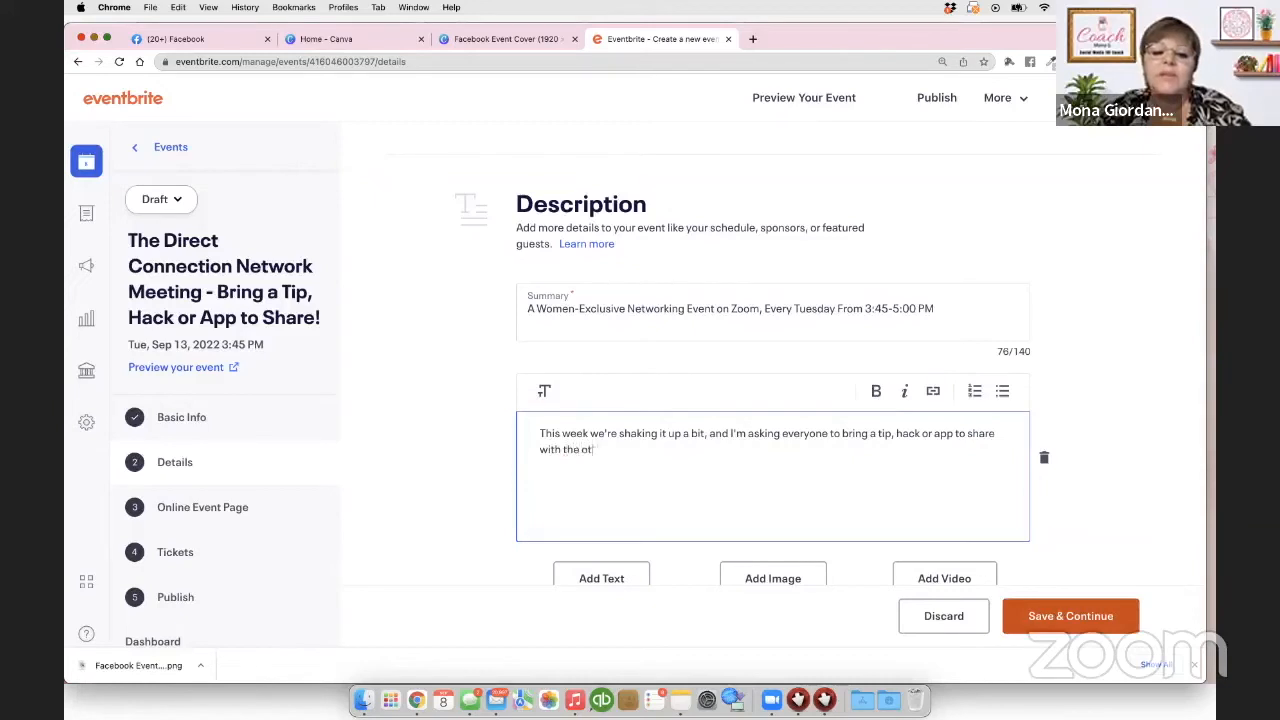
text(her's gn the group)
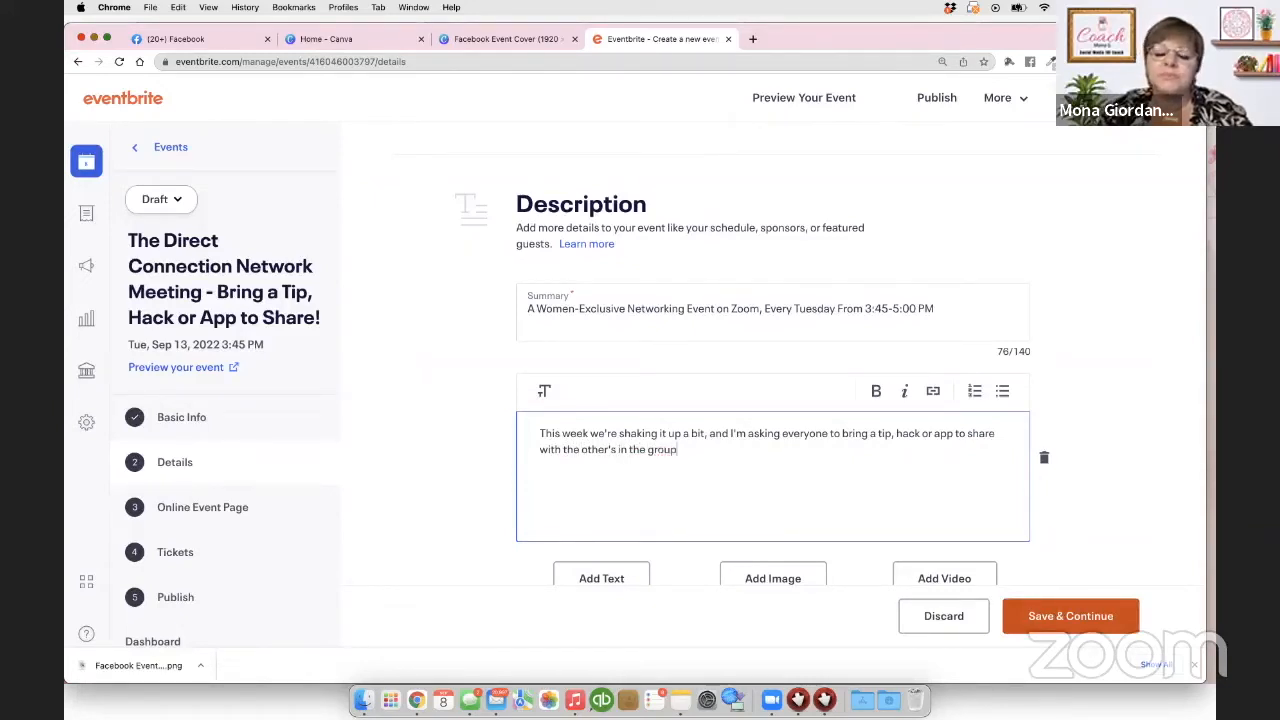
text(. This)
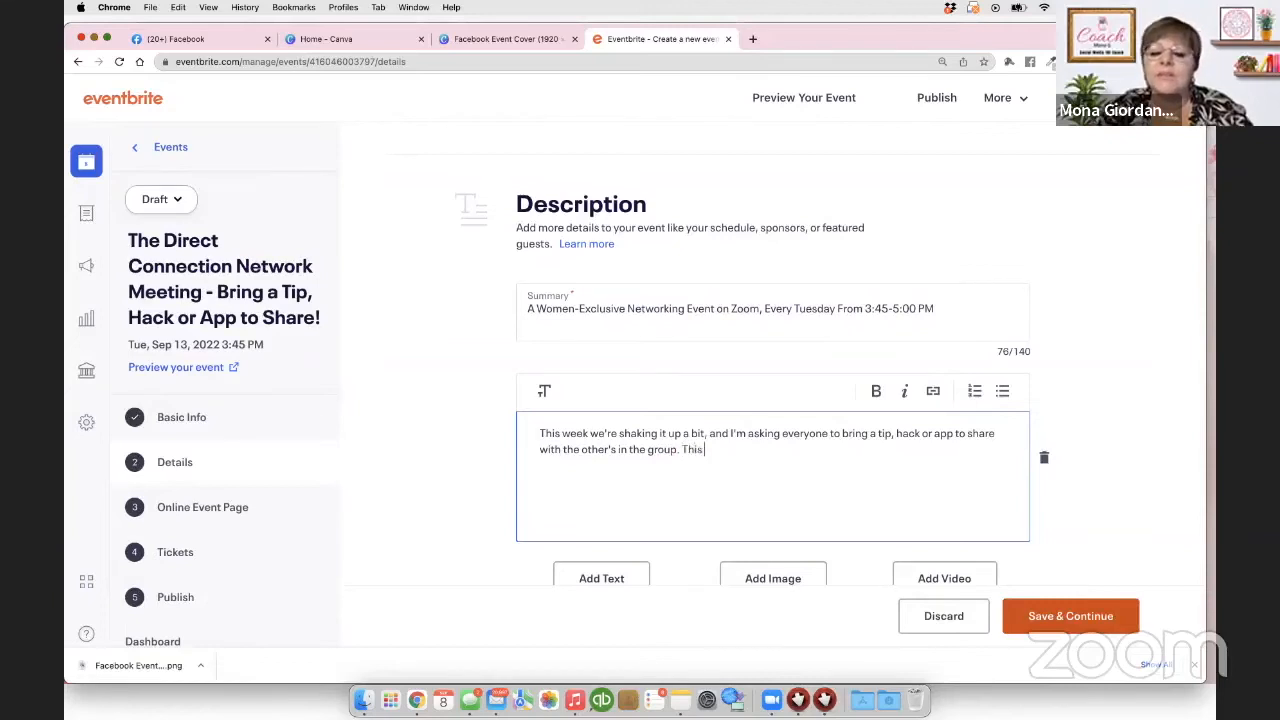
text( could be a life or businesss tip)
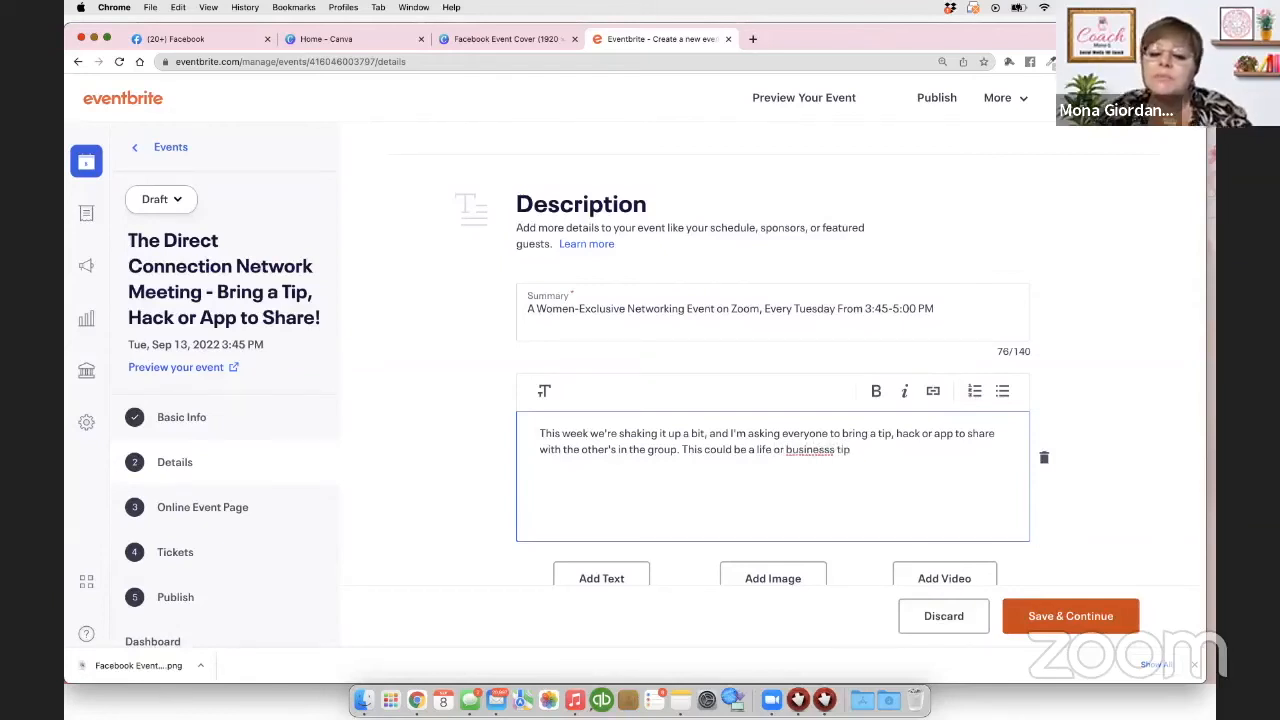
Step: Fix the 'businesss' typo and finish with favorite apps you simply can't live without
click(836, 456)
key(BackSpace)
click(858, 455)
text(, OR your favorite apps)
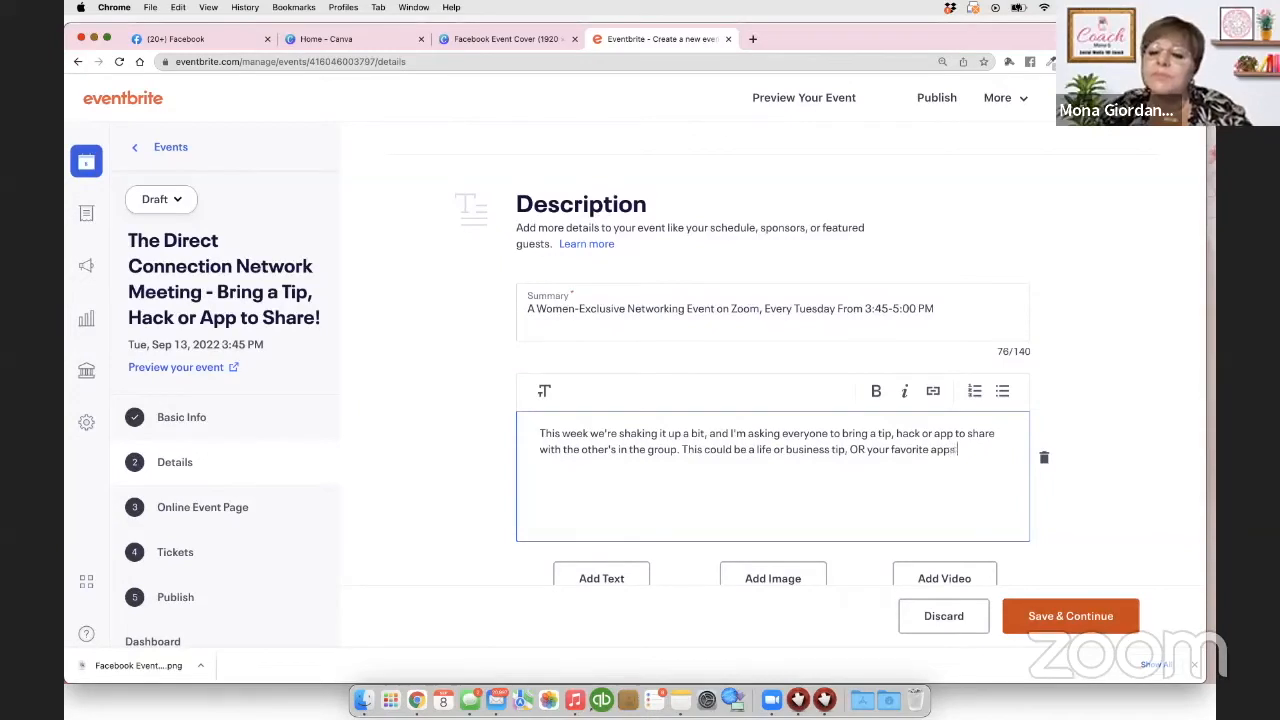
text( that you use each)
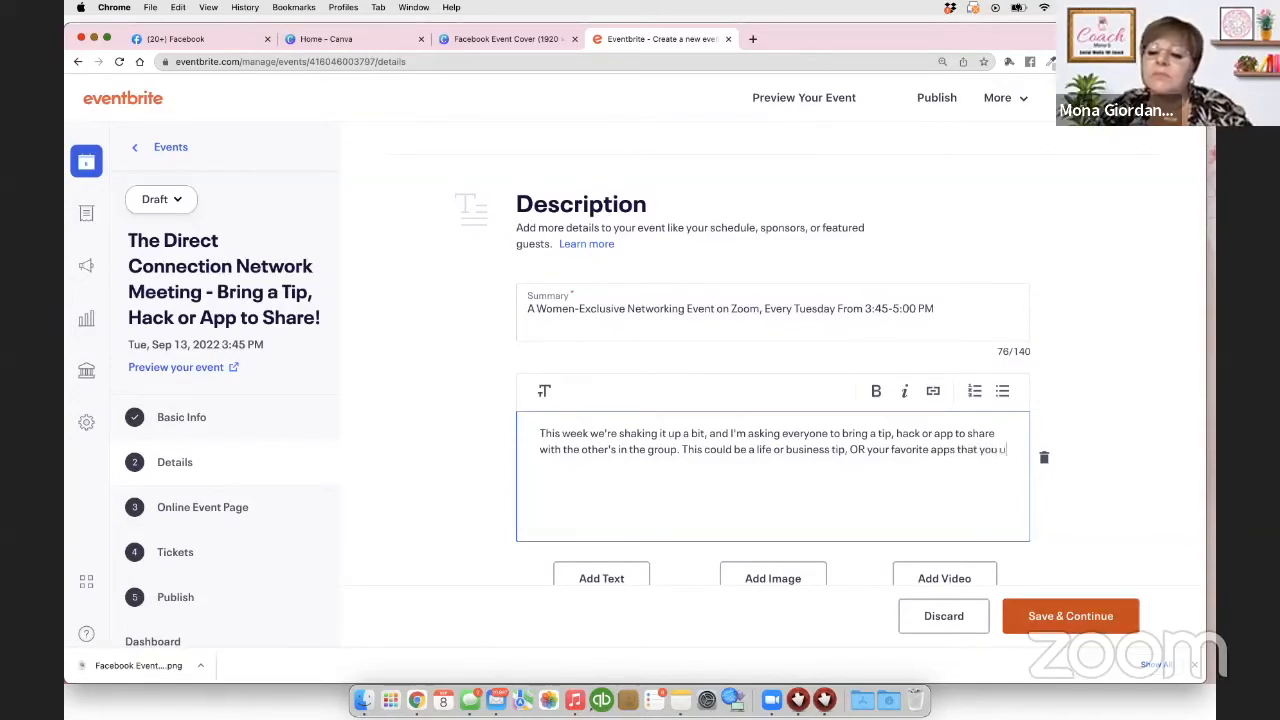
key(BackSpace)
key(BackSpace)
key(BackSpace)
key(BackSpace)
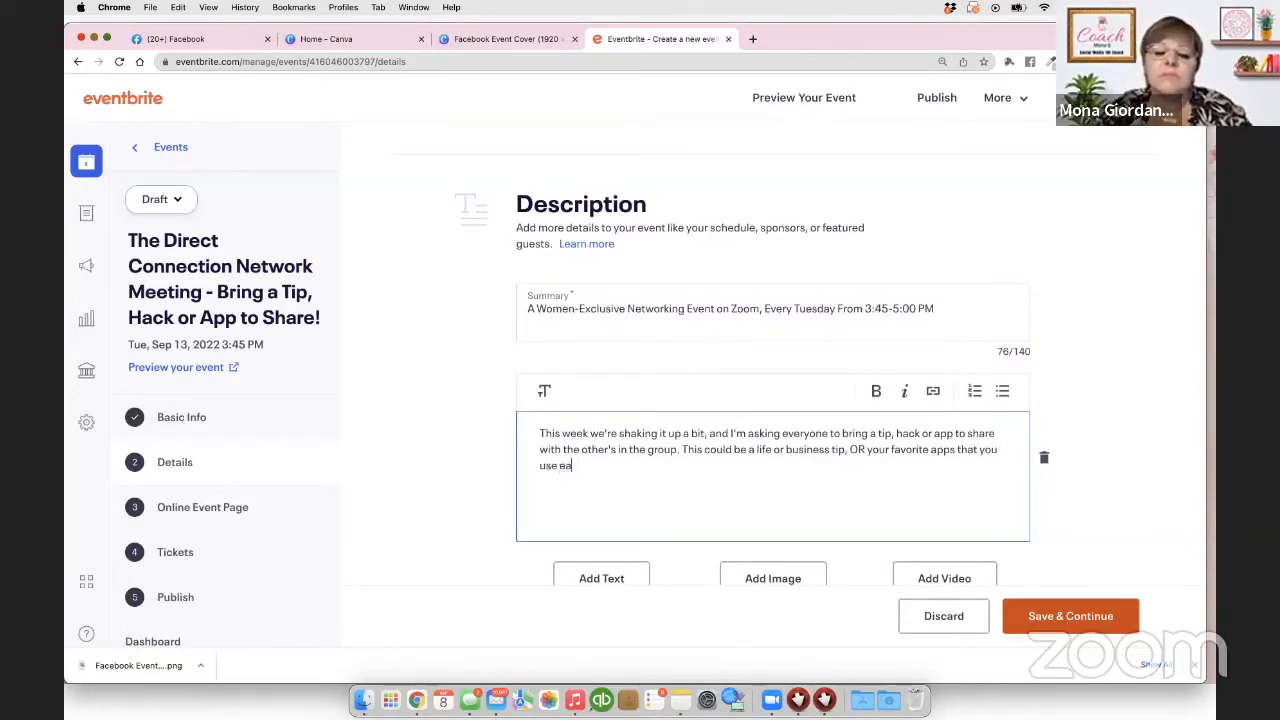
text(and sim)
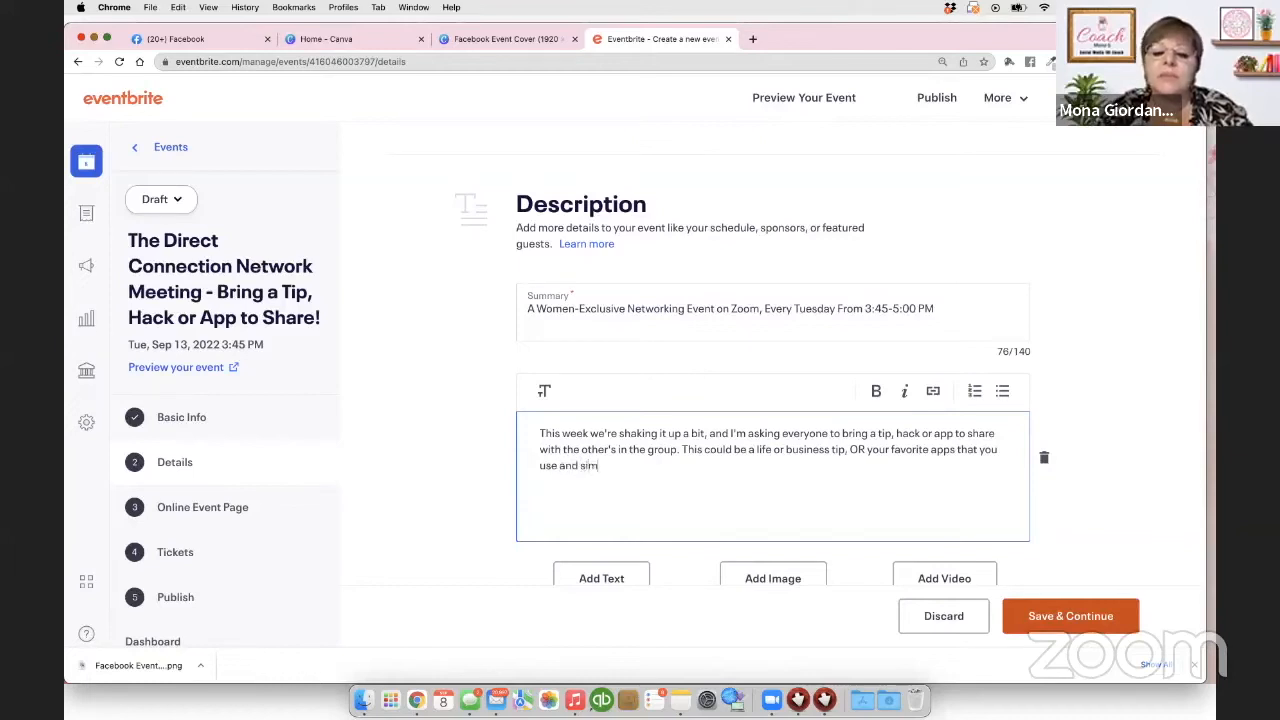
text(ply can't li)
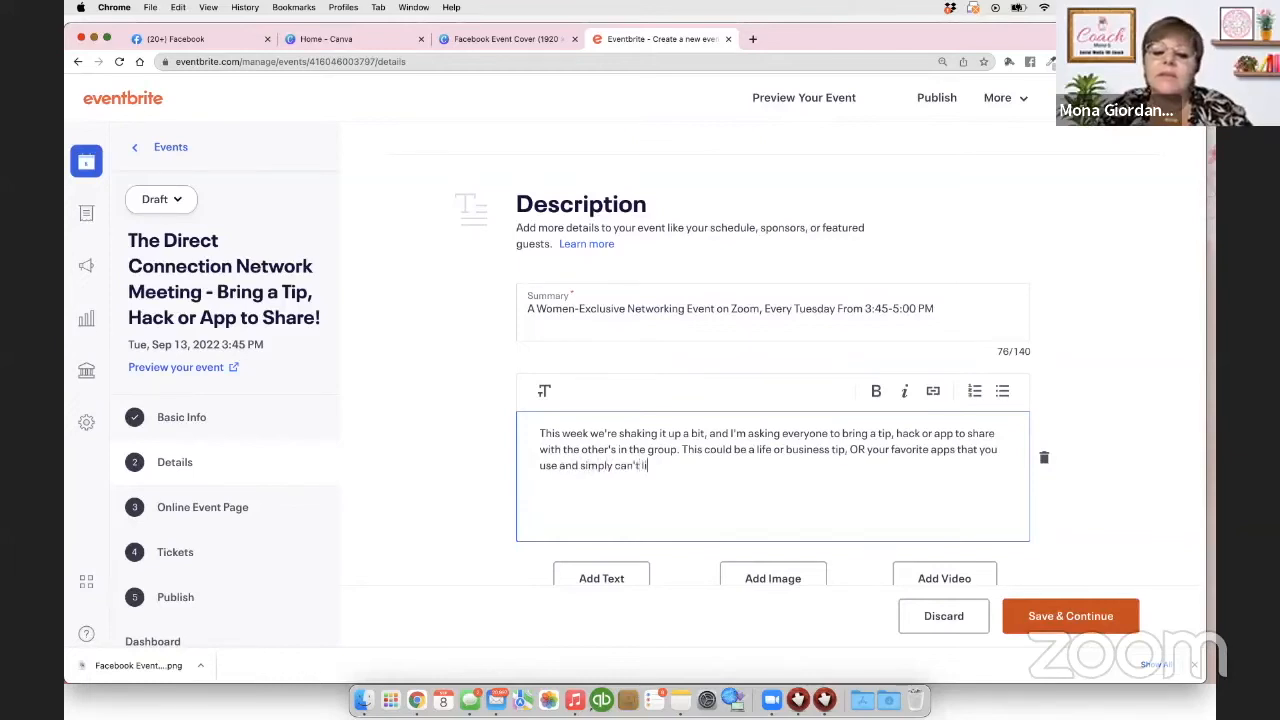
text(ve without.)
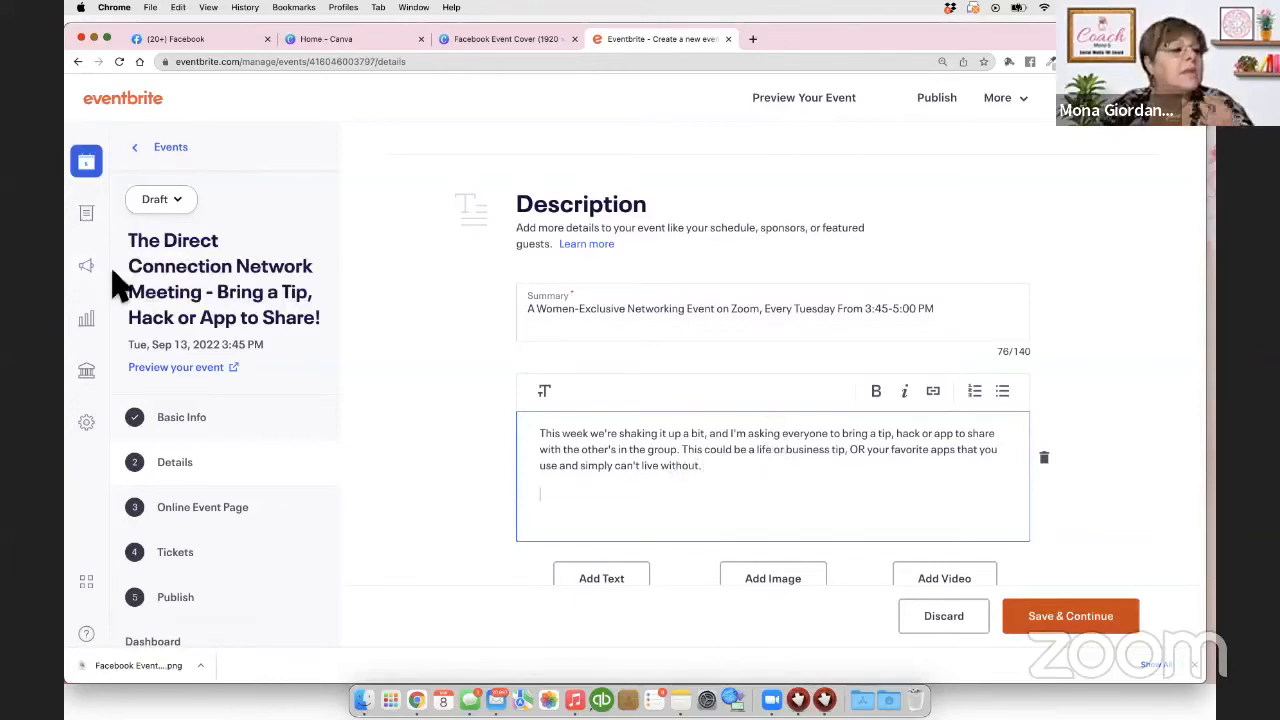
key(super+Tab)
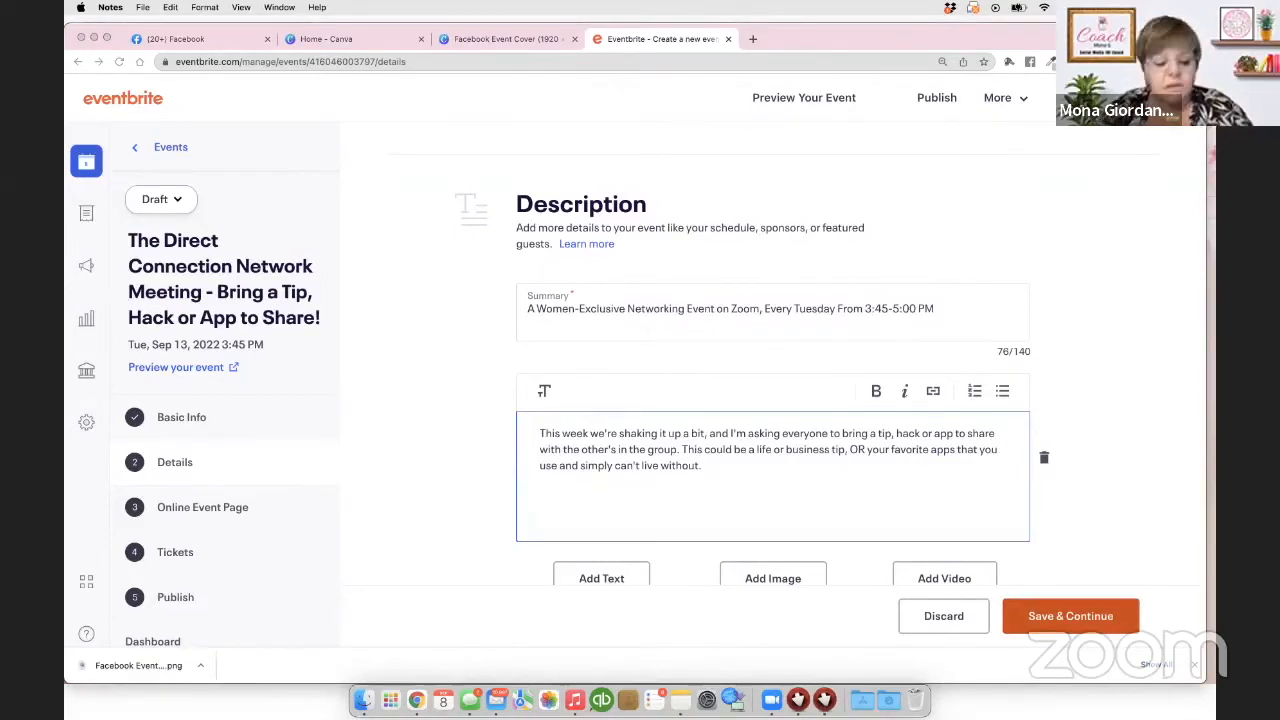
Step: Paste the *IMPORTANT NOTE* paragraph urging registration via the ticket link into the description
click(545, 505)
key(super+v)
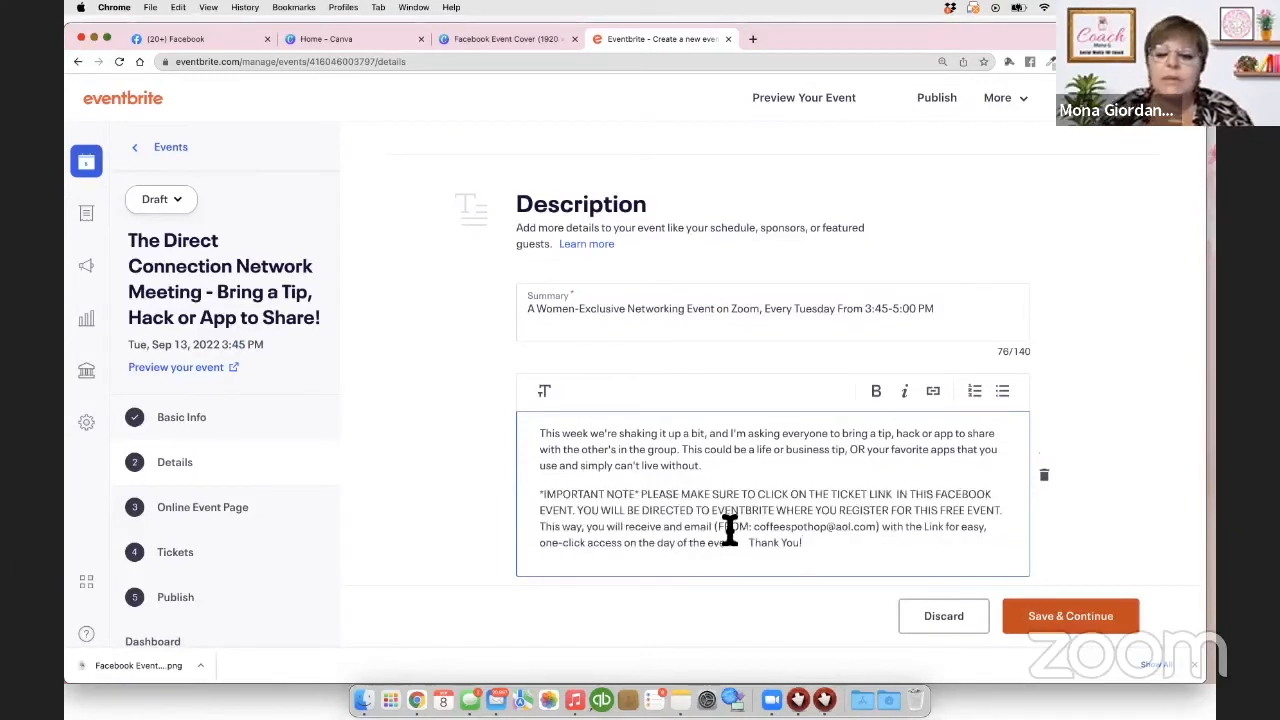
scroll(730, 530, down, 1)
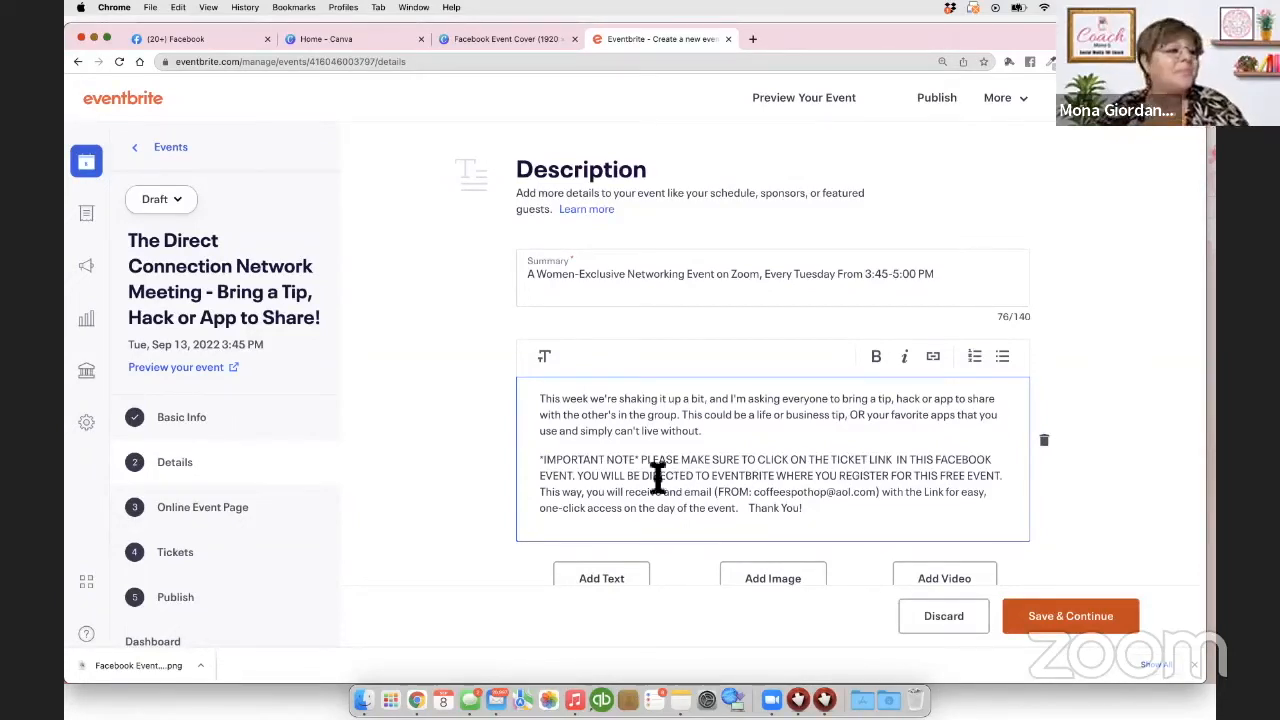
click(681, 700)
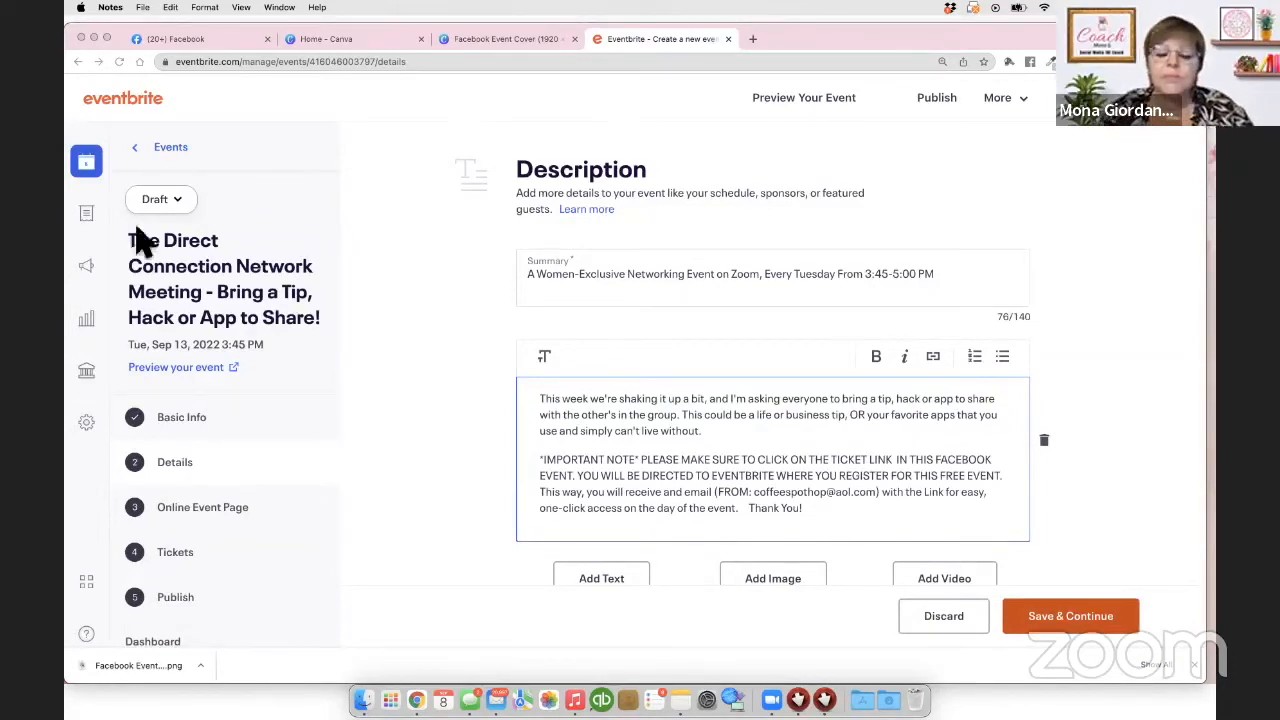
scroll(690, 495, down, 1)
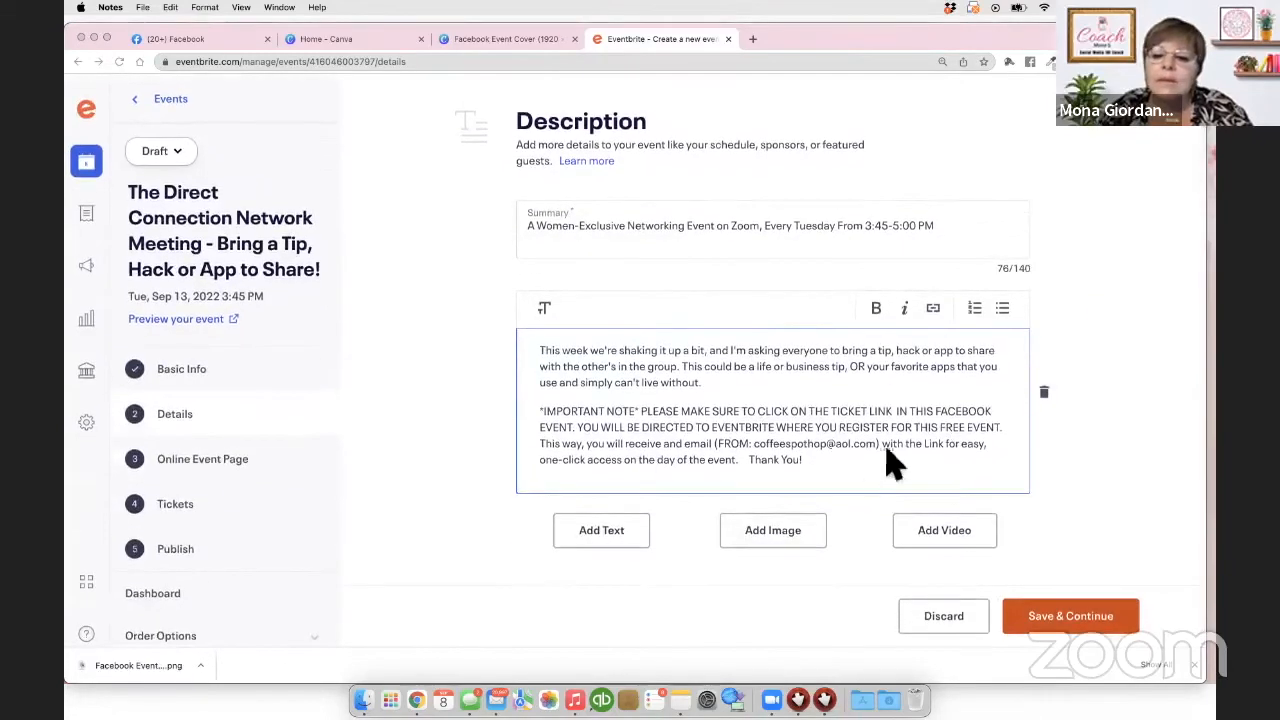
Step: After 'Thank You!', paste the paragraph inviting other women entrepreneurs, then the contact and closing lines
click(840, 460)
key(Return)
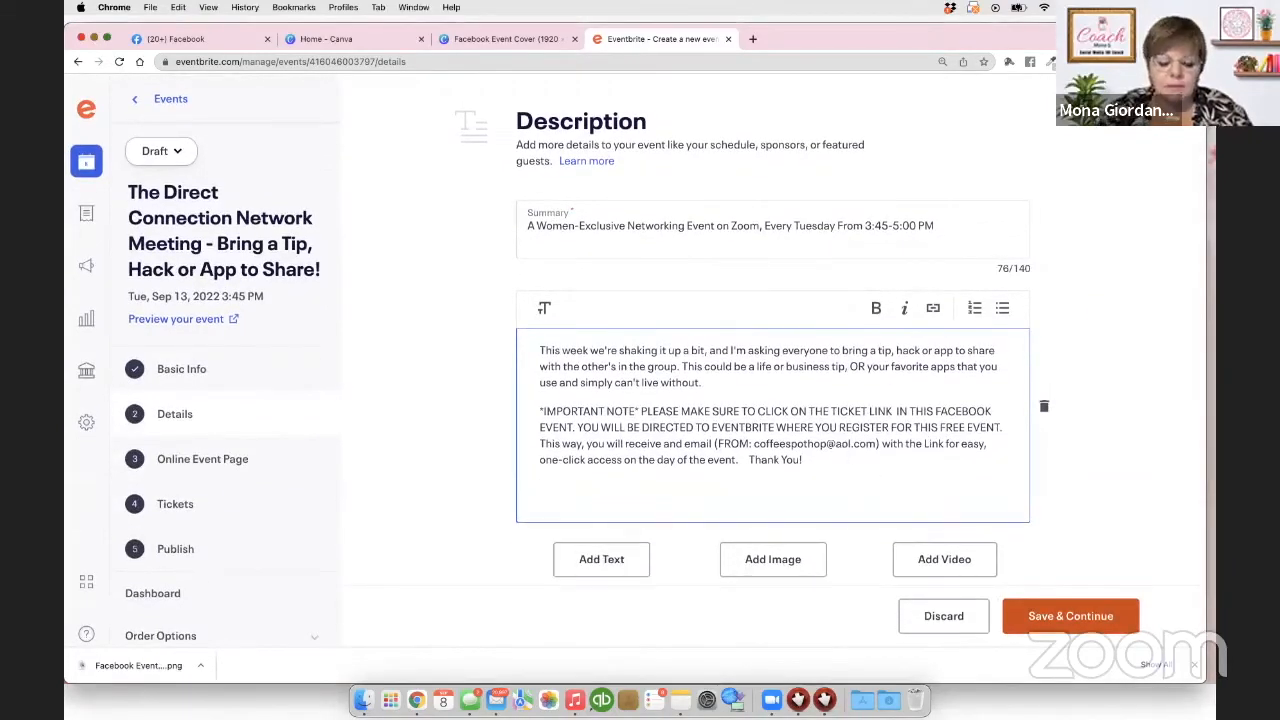
text(Please invite other women entrepreneurs you think would benefit from this presentation. You may invite them from the event on Facebook (be sure to tell them about the Ticket Link so they, too will receive the email Zoom link.))
scroll(803, 455, down, 2)
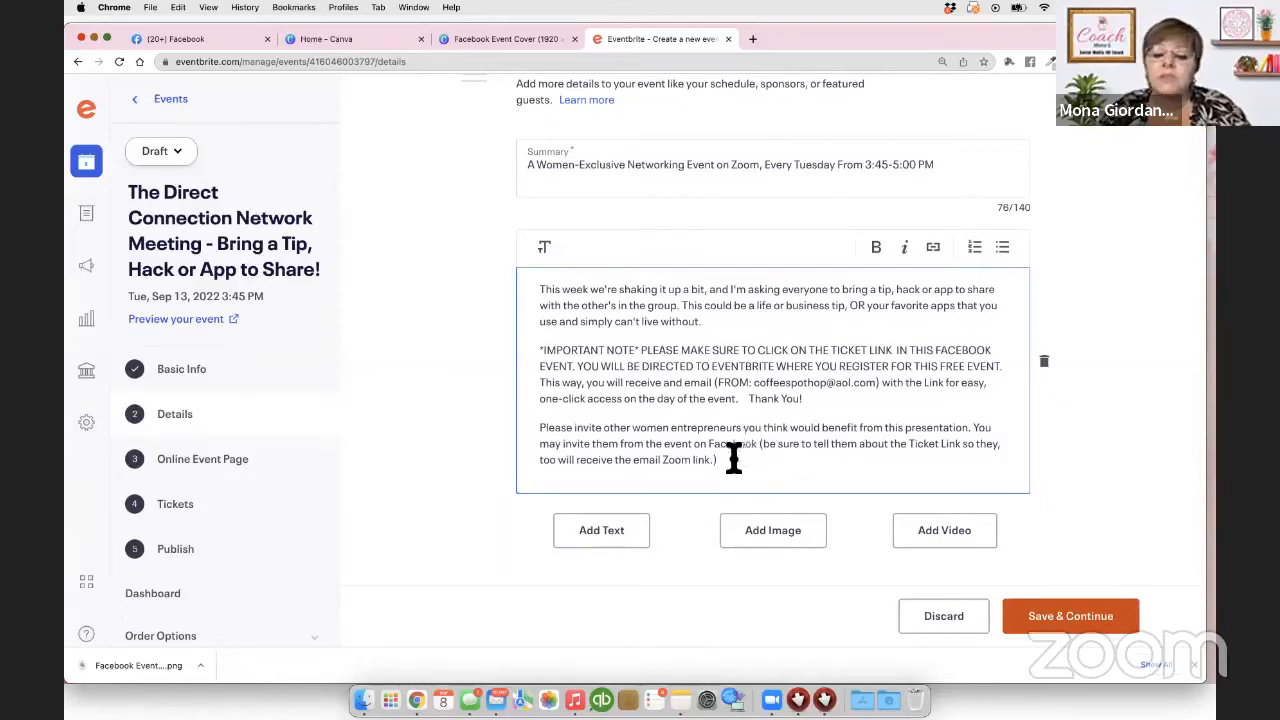
key(Return)
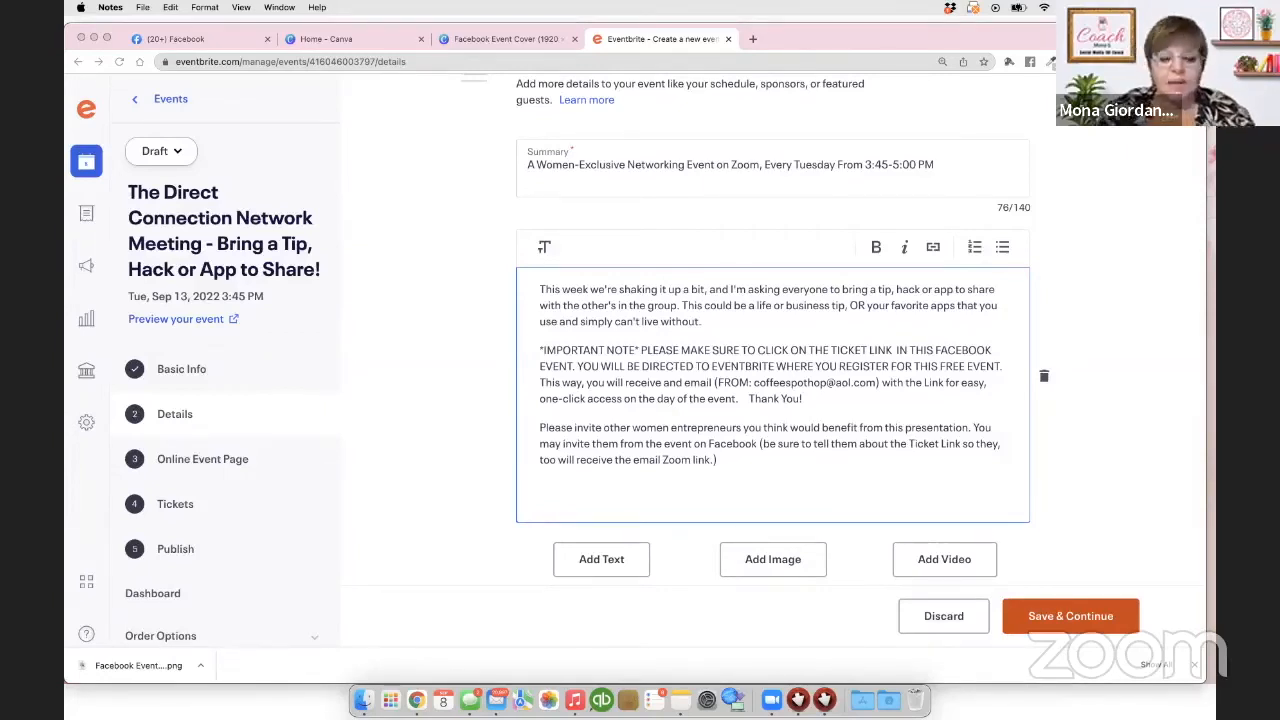
click(555, 495)
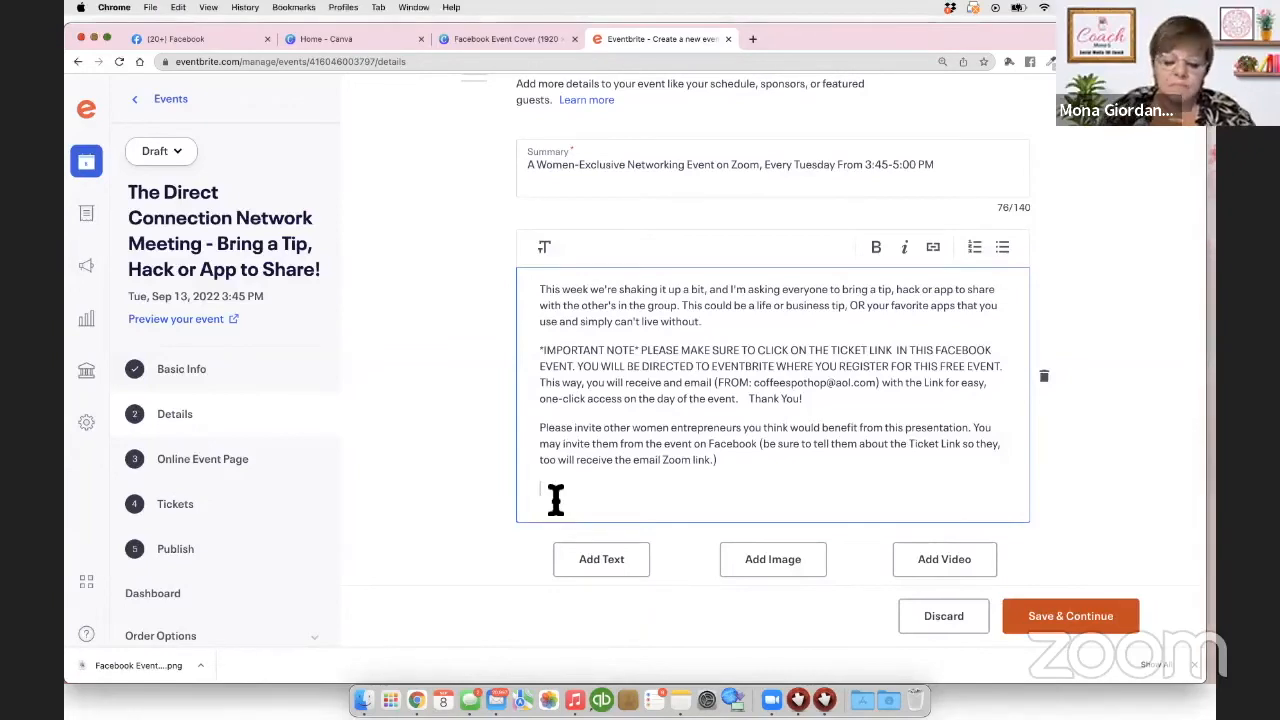
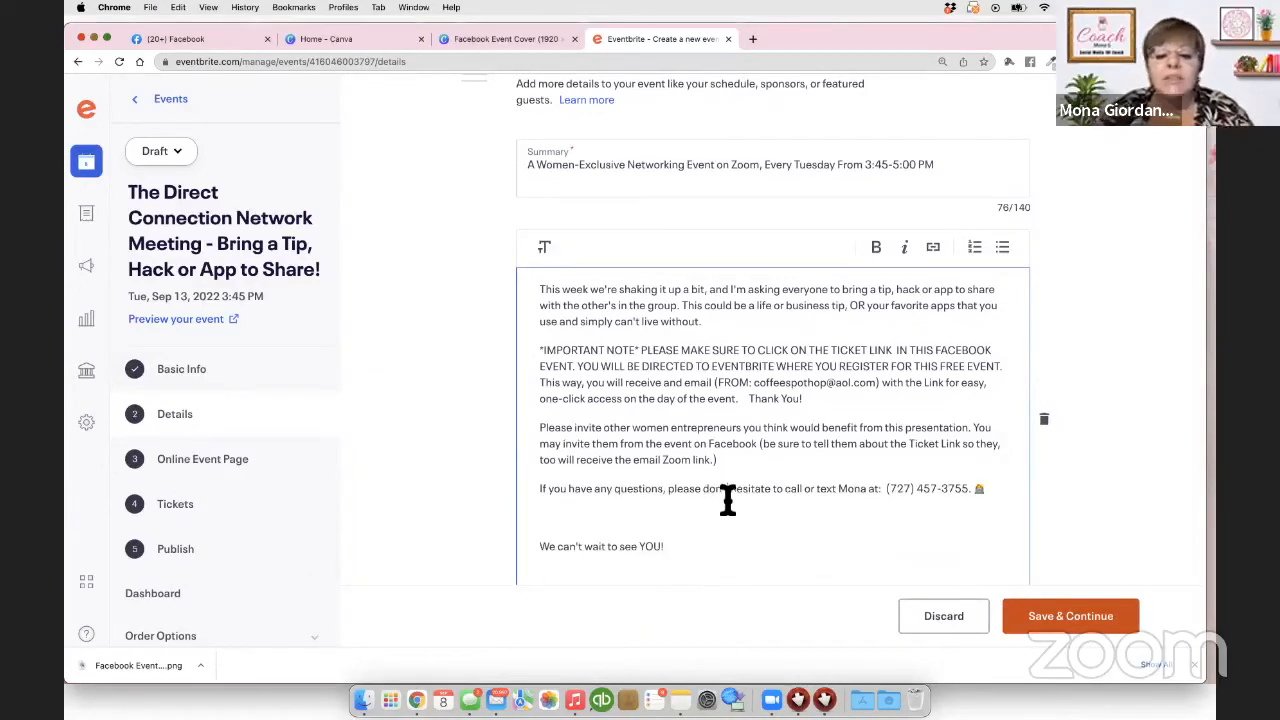
Step: Delete the blank line above 'We can't wait to see YOU!' and review the full description
click(566, 521)
key(BackSpace)
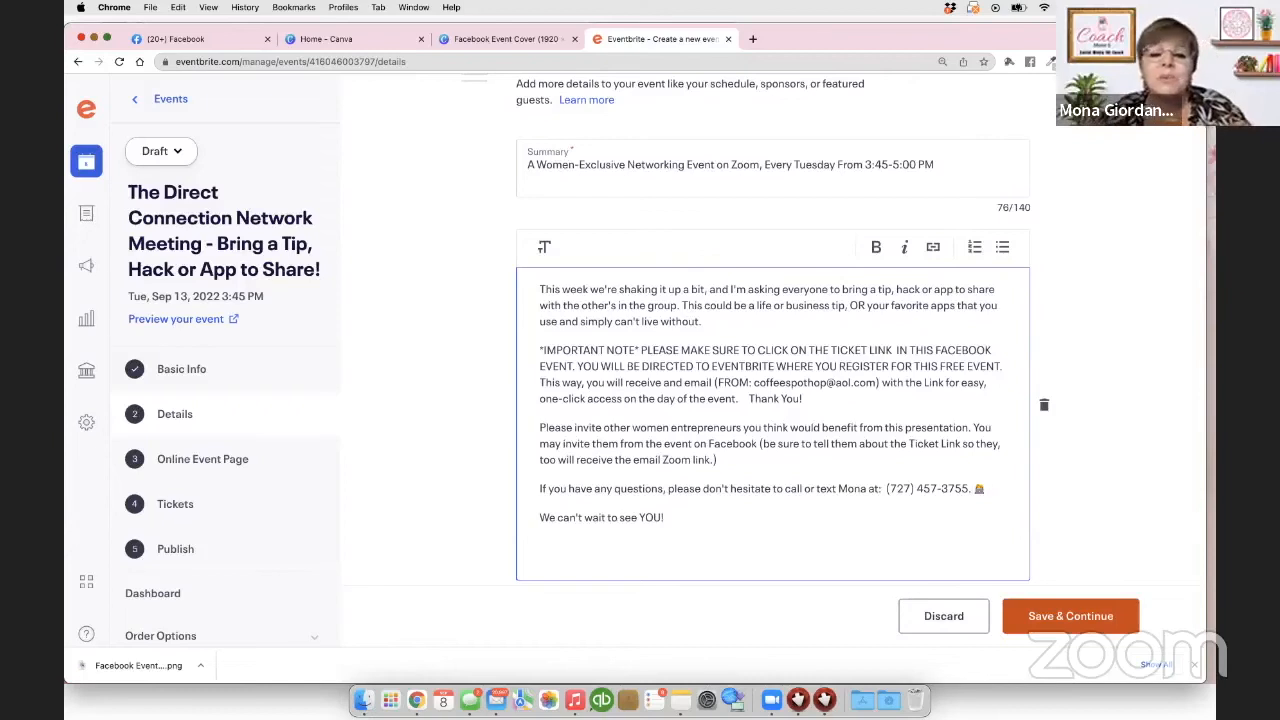
scroll(697, 455, up, 5)
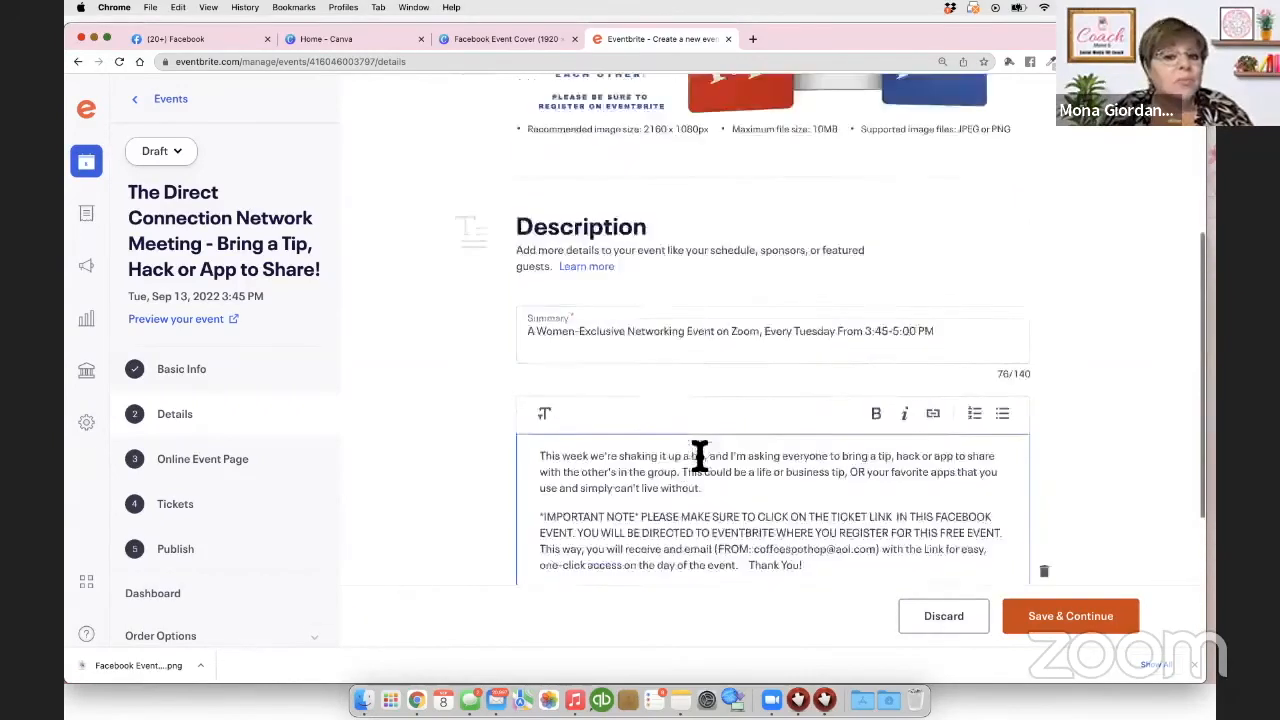
scroll(697, 455, down, 5)
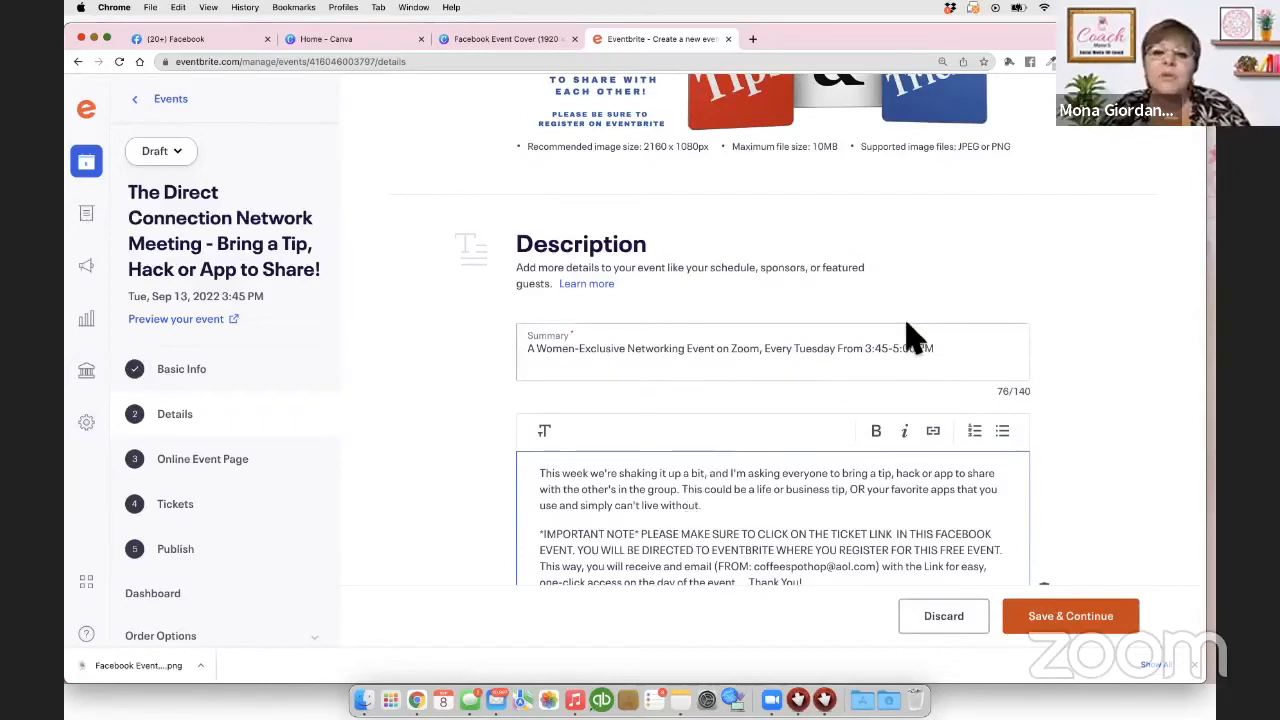
scroll(908, 337, down, 3)
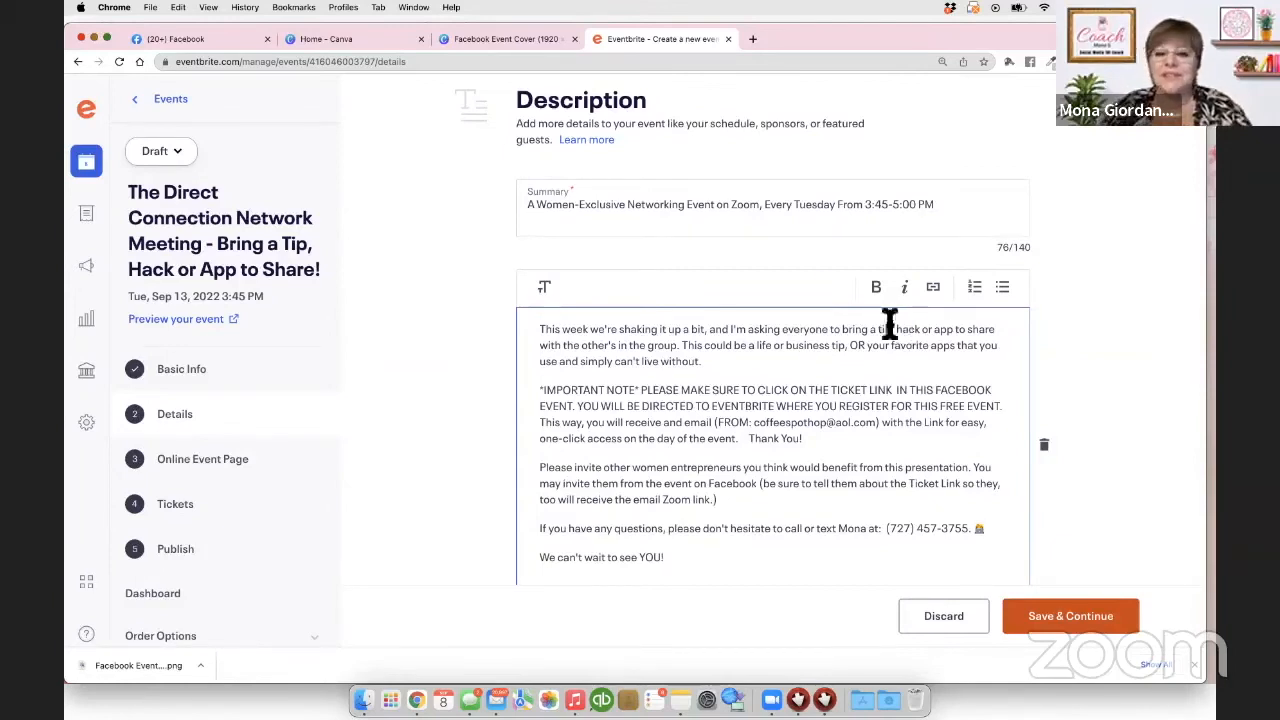
scroll(766, 217, down, 1)
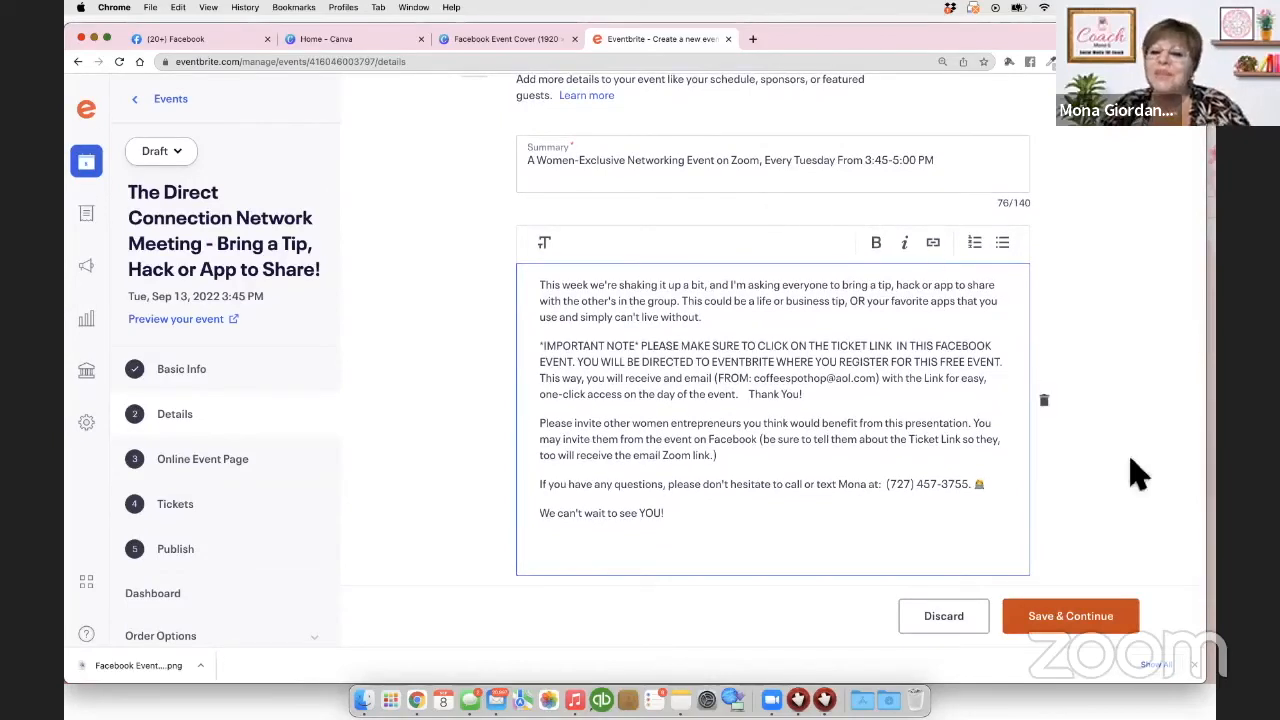
Step: Add the Facebook Event Cover PNG as an image block on the online event page and save
click(1074, 620)
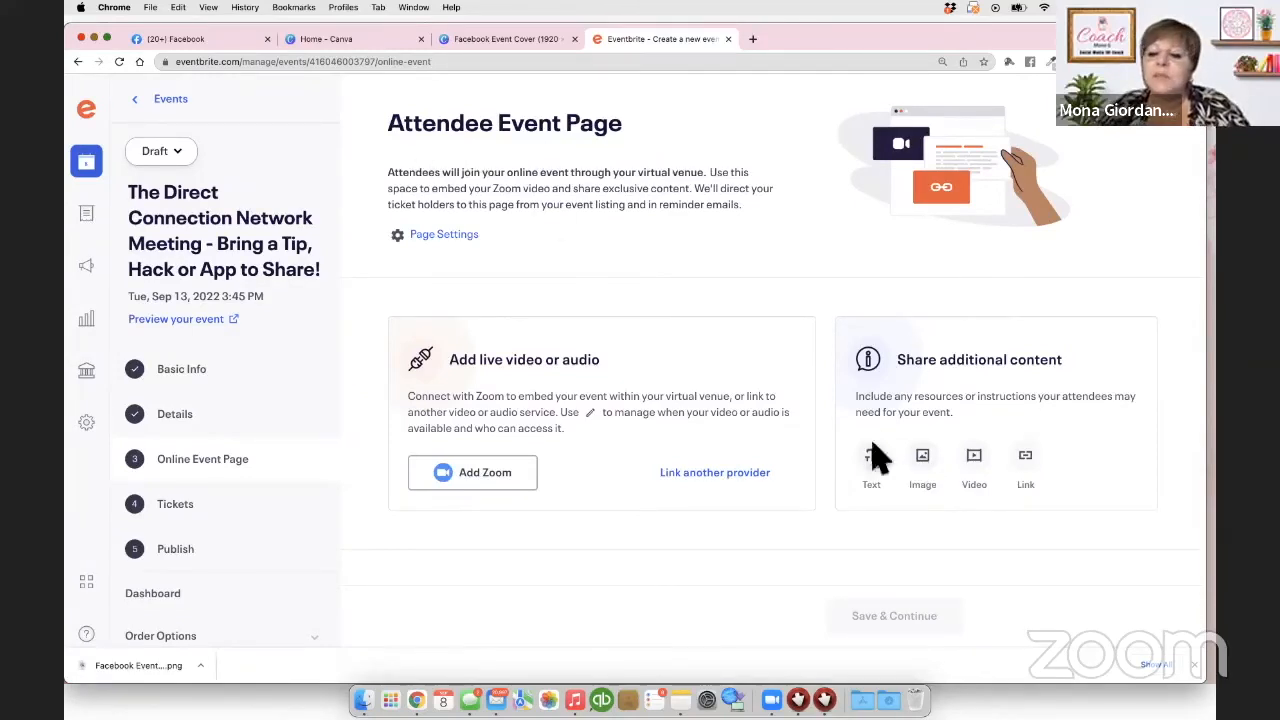
click(929, 472)
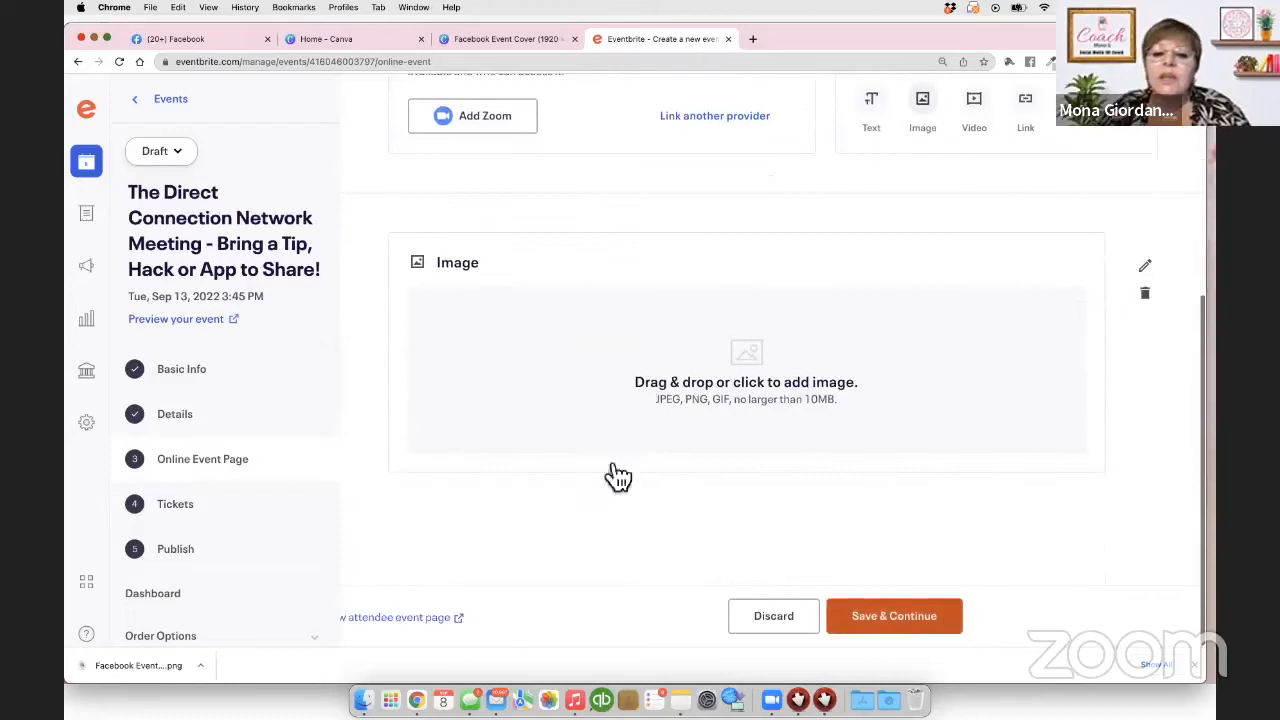
click(736, 371)
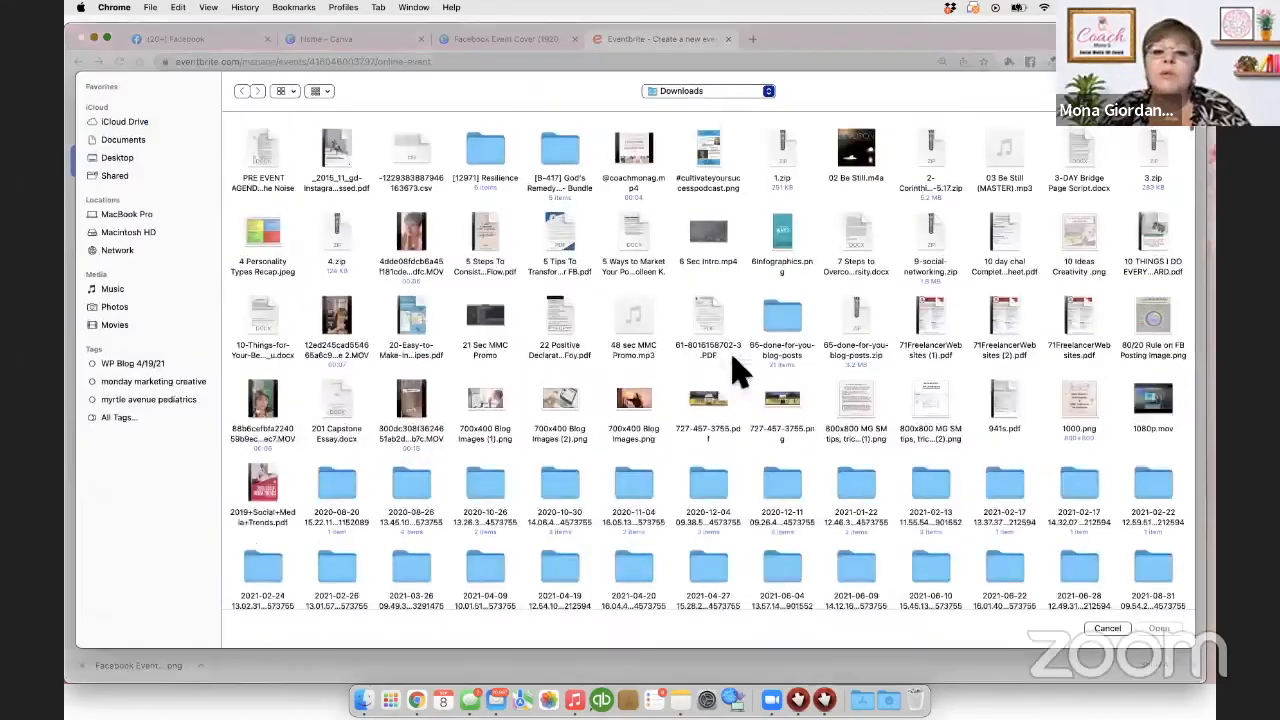
click(889, 698)
drag(672, 165, 737, 309)
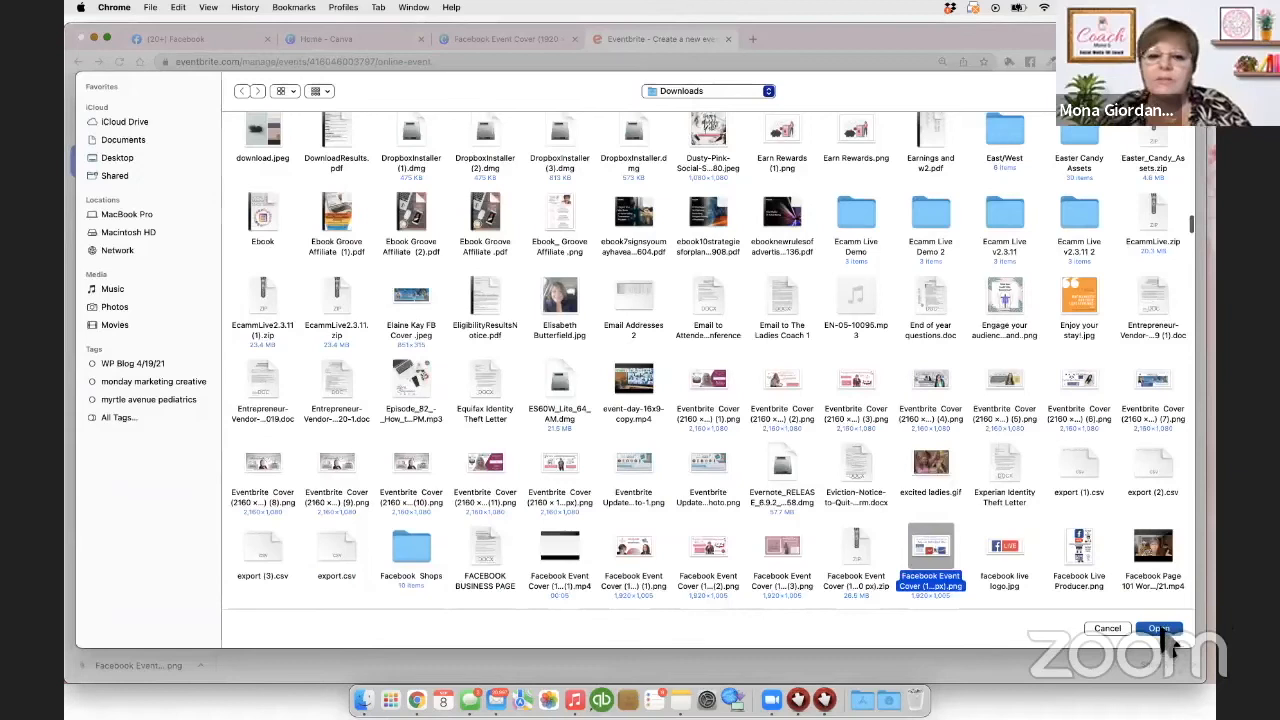
click(1162, 630)
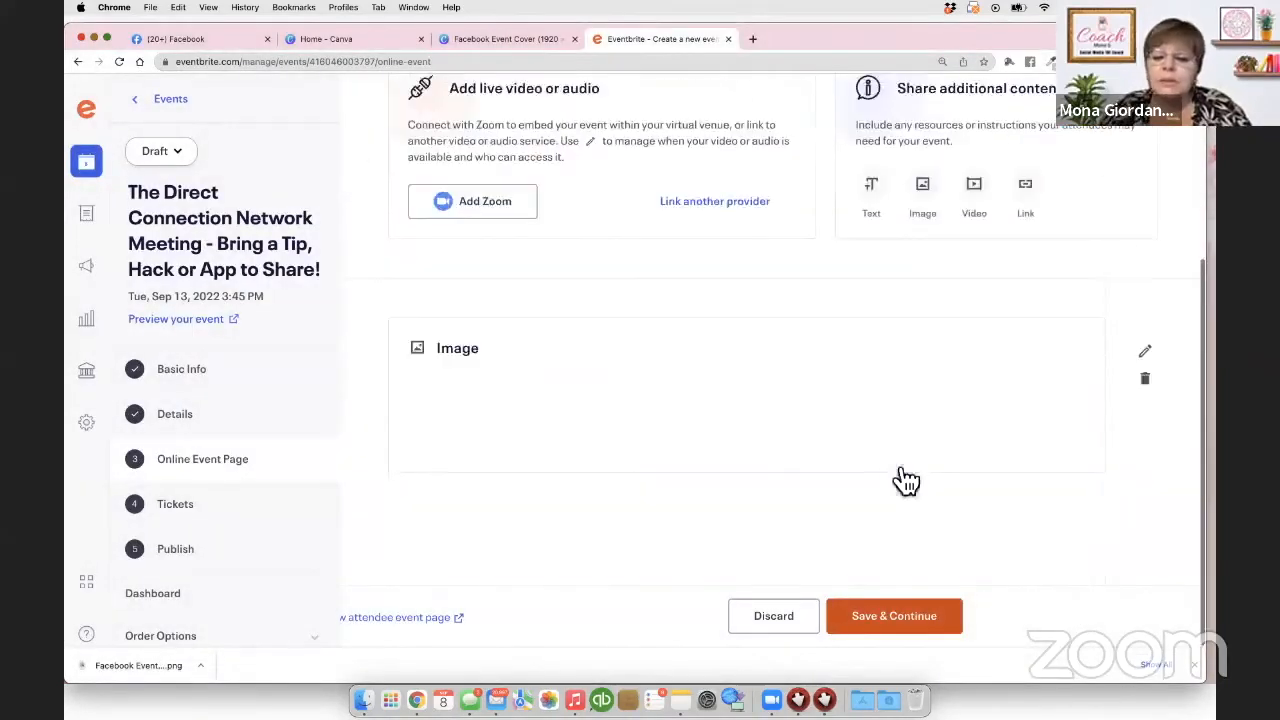
scroll(903, 480, down, 5)
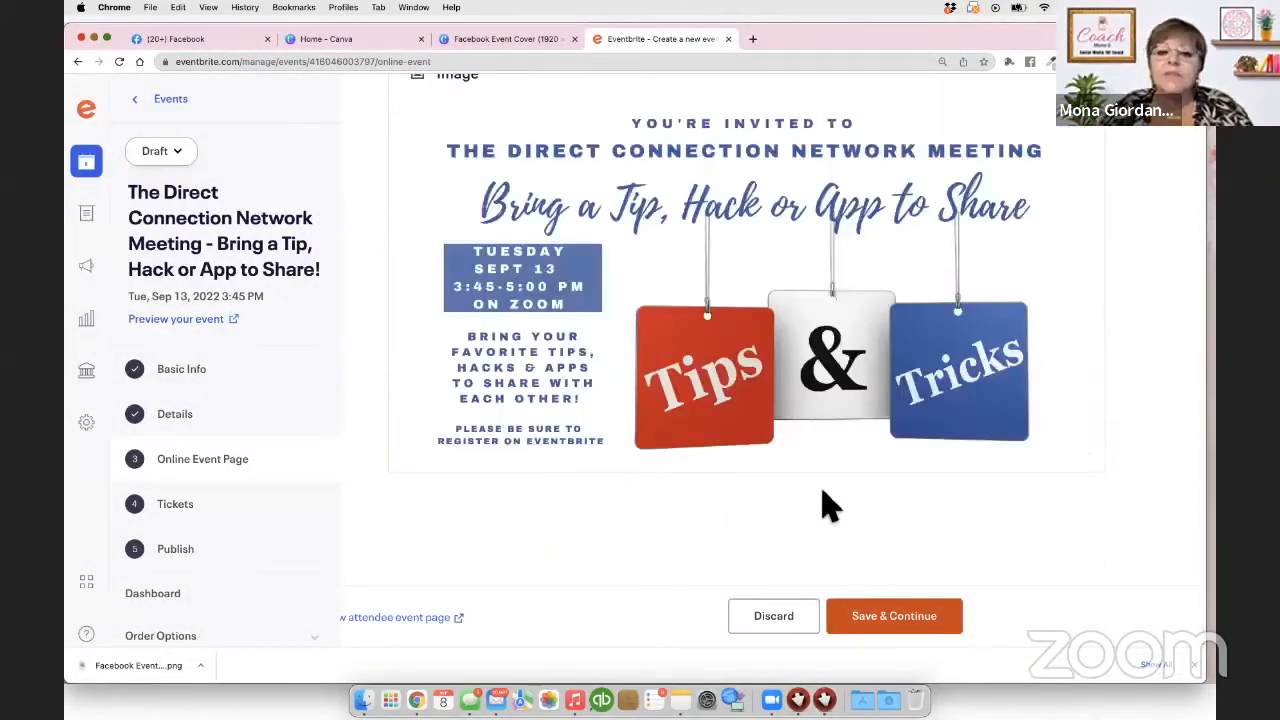
click(893, 616)
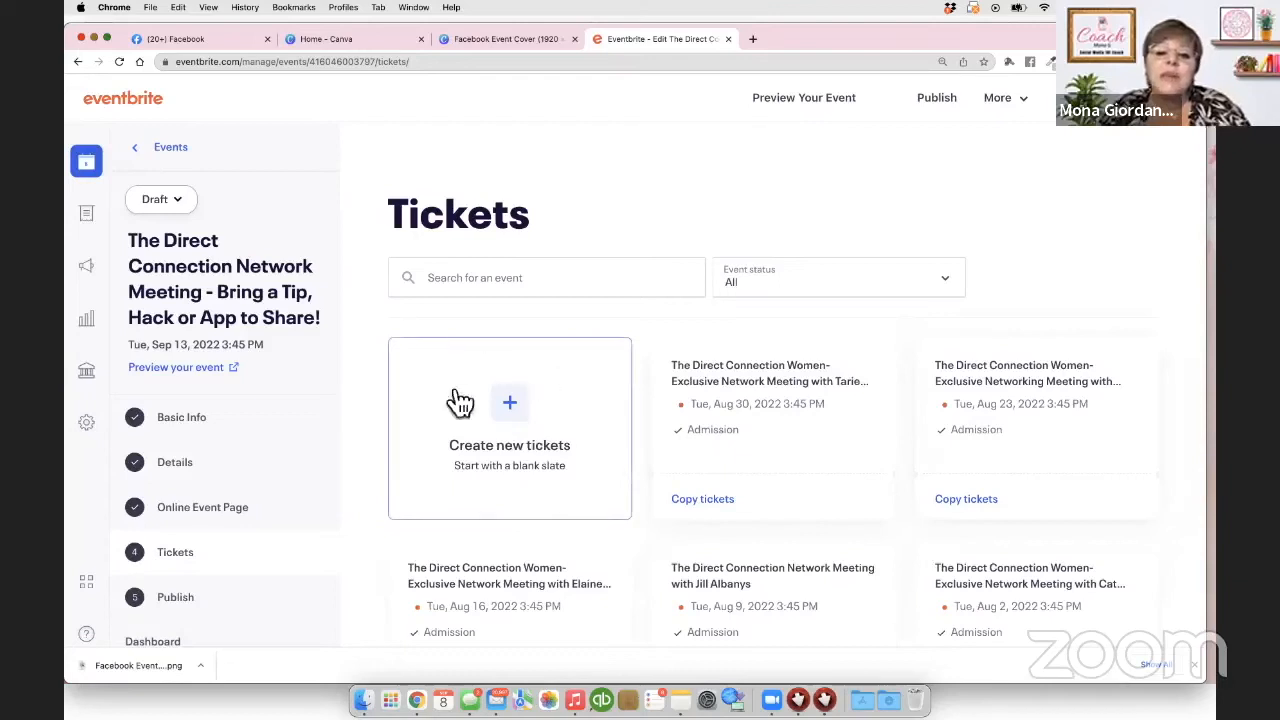
Step: Add a free General Admission ticket with an available quantity of 50 and save it
click(512, 410)
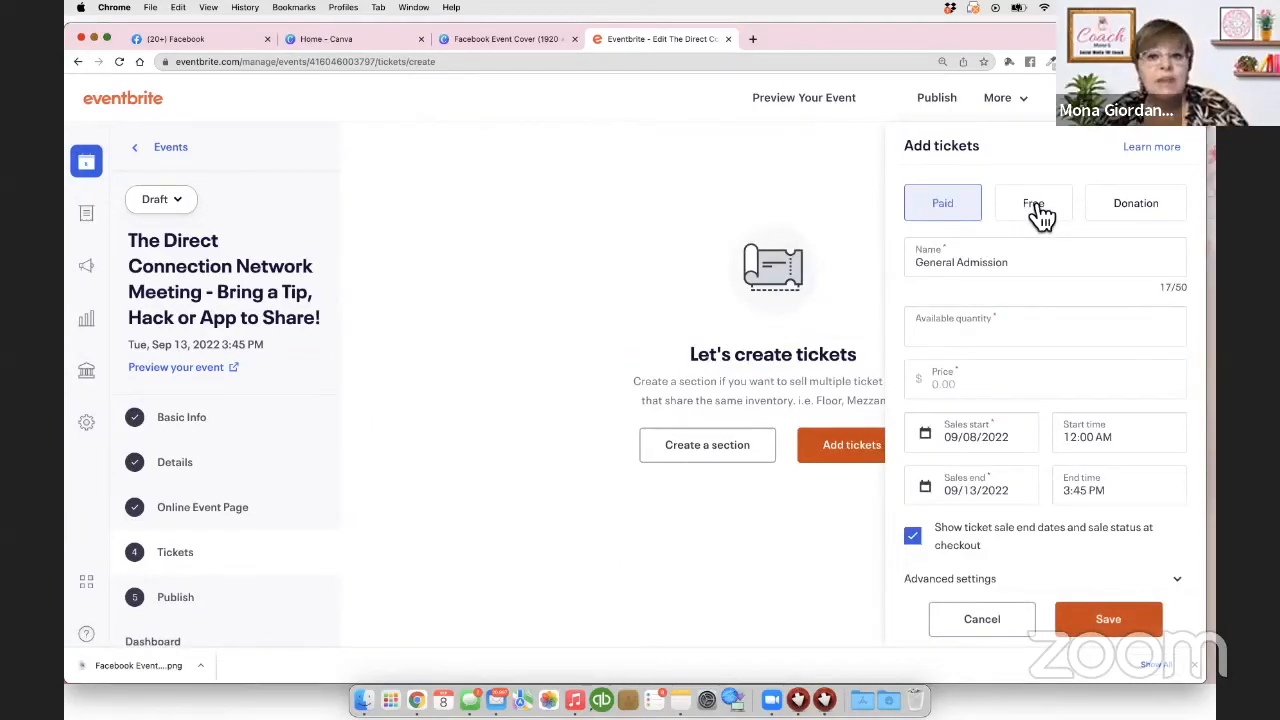
click(1038, 210)
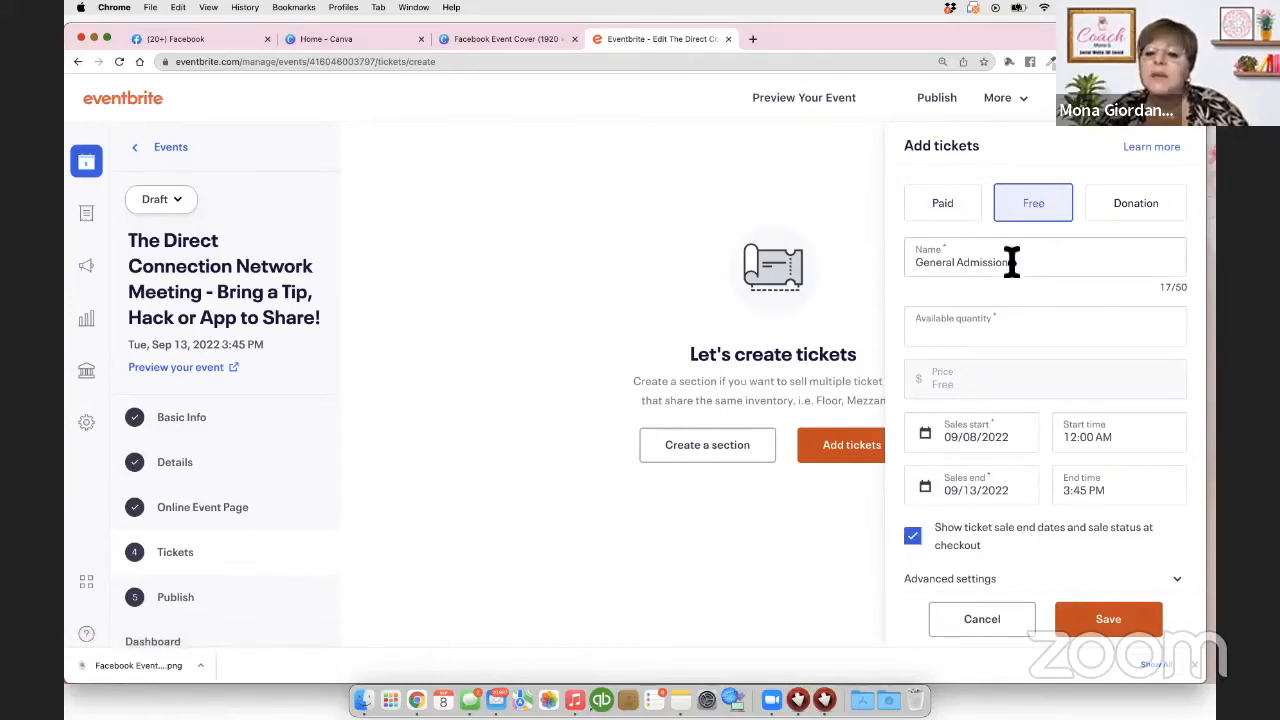
click(923, 337)
click(926, 386)
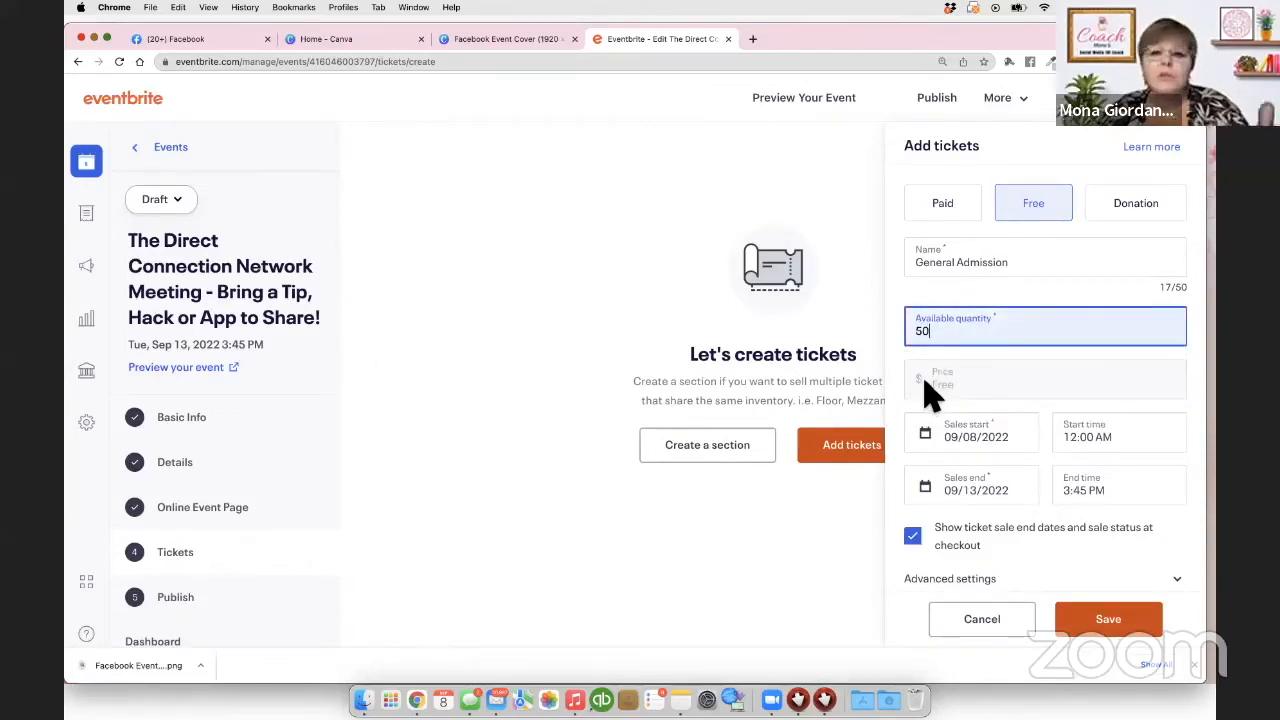
scroll(1046, 444, down, 1)
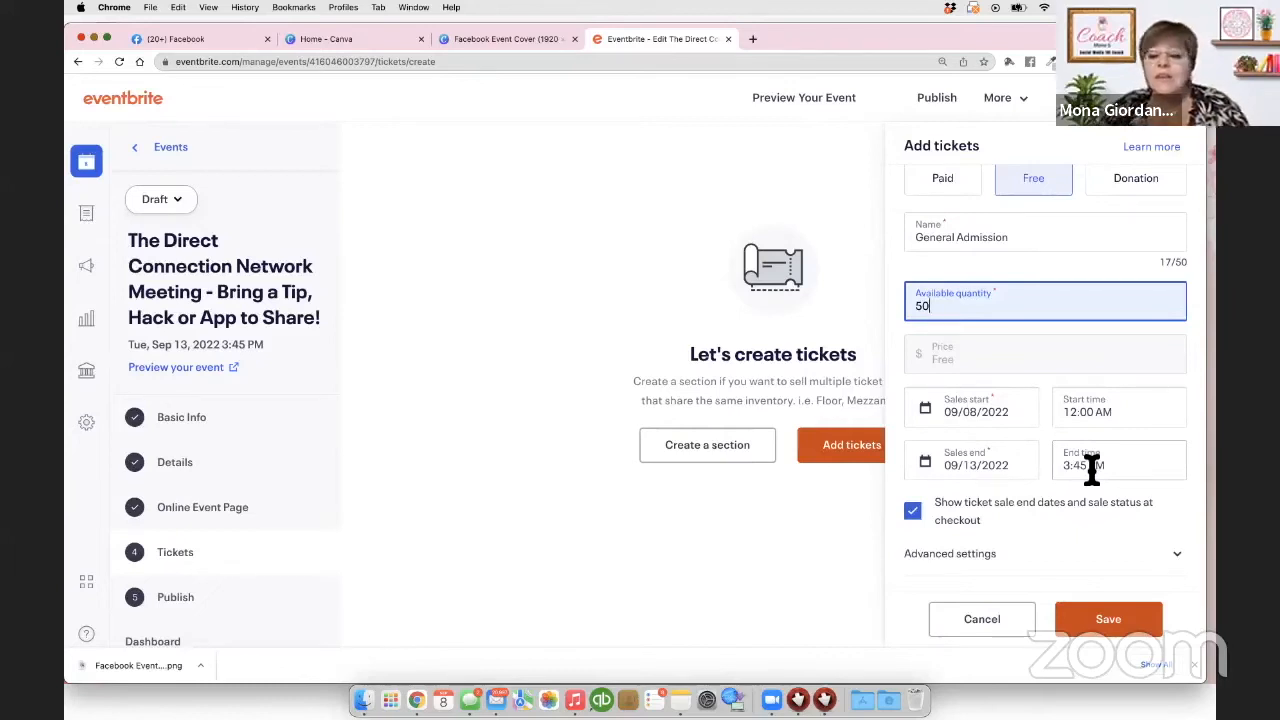
click(1122, 628)
click(1122, 628)
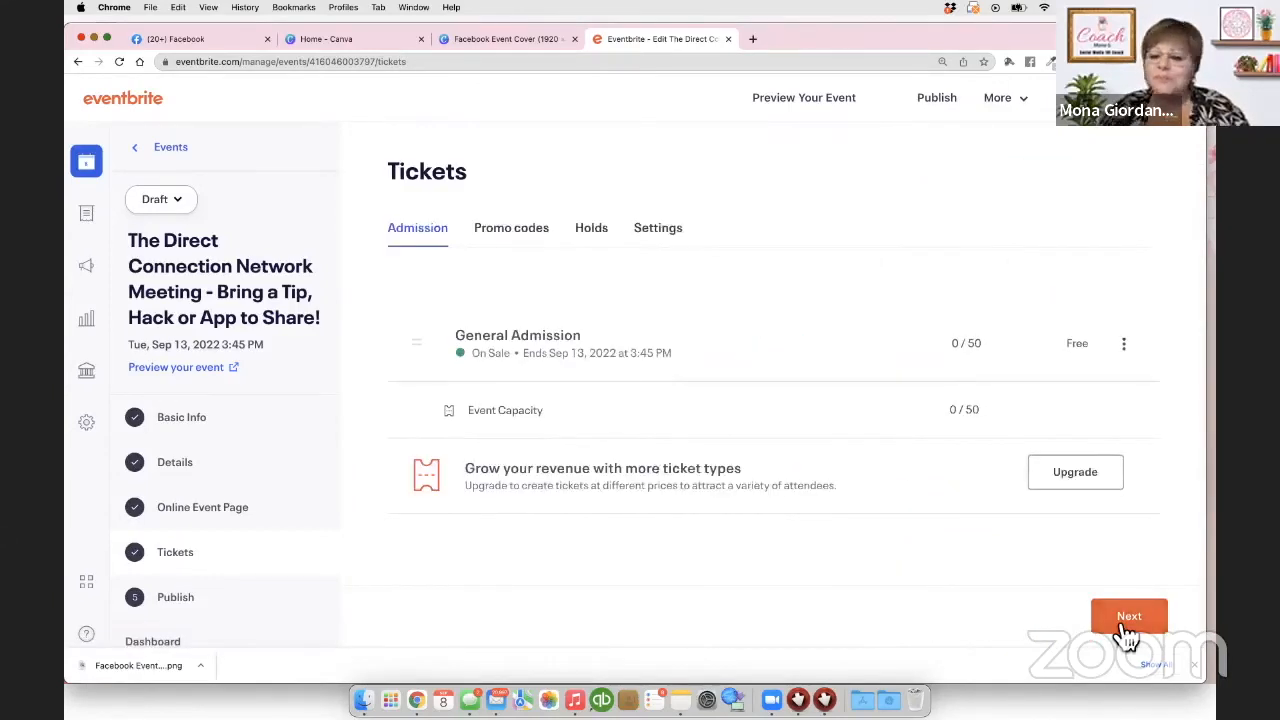
Step: Publish the event now with Public visibility so it goes on sale
scroll(903, 491, down, 1)
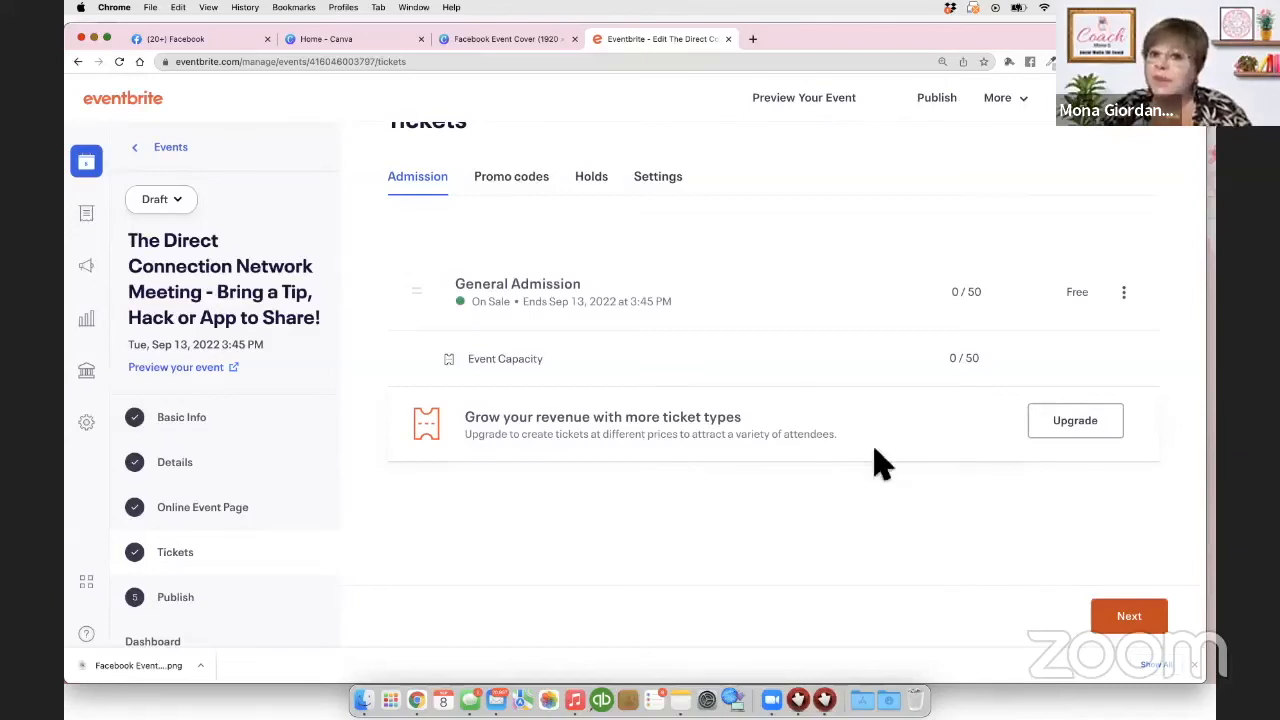
click(1130, 617)
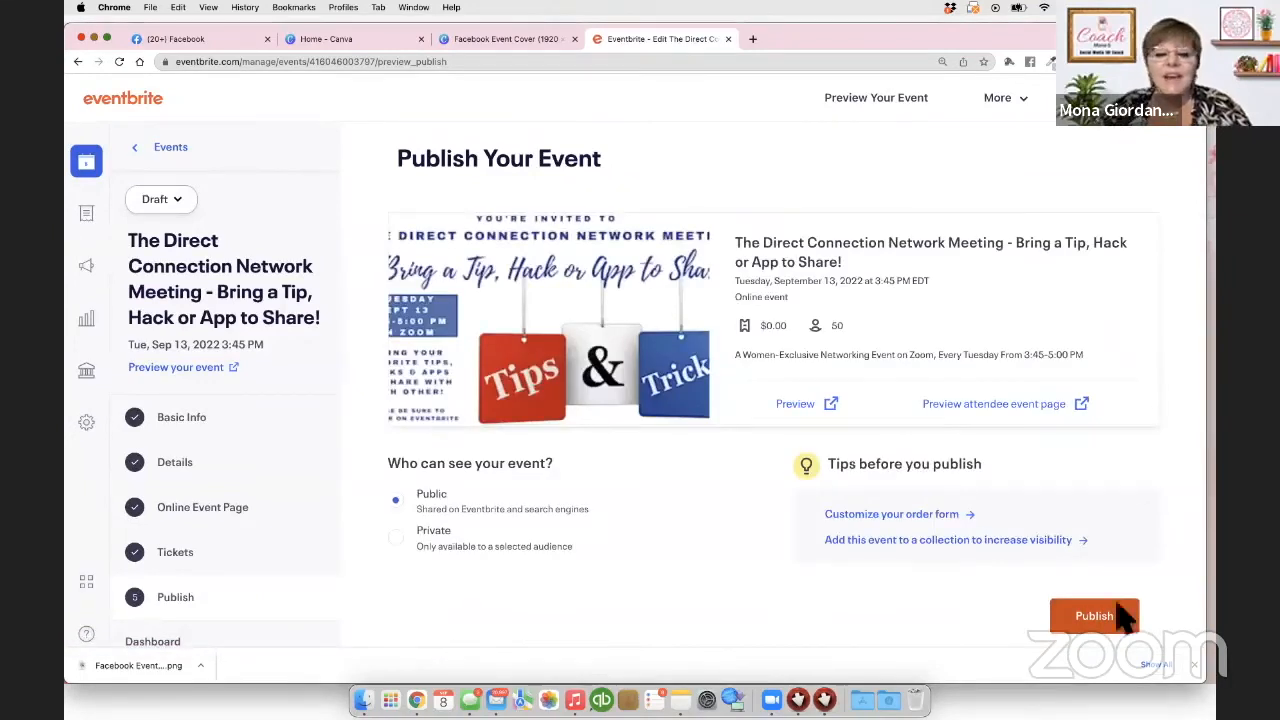
scroll(968, 543, down, 2)
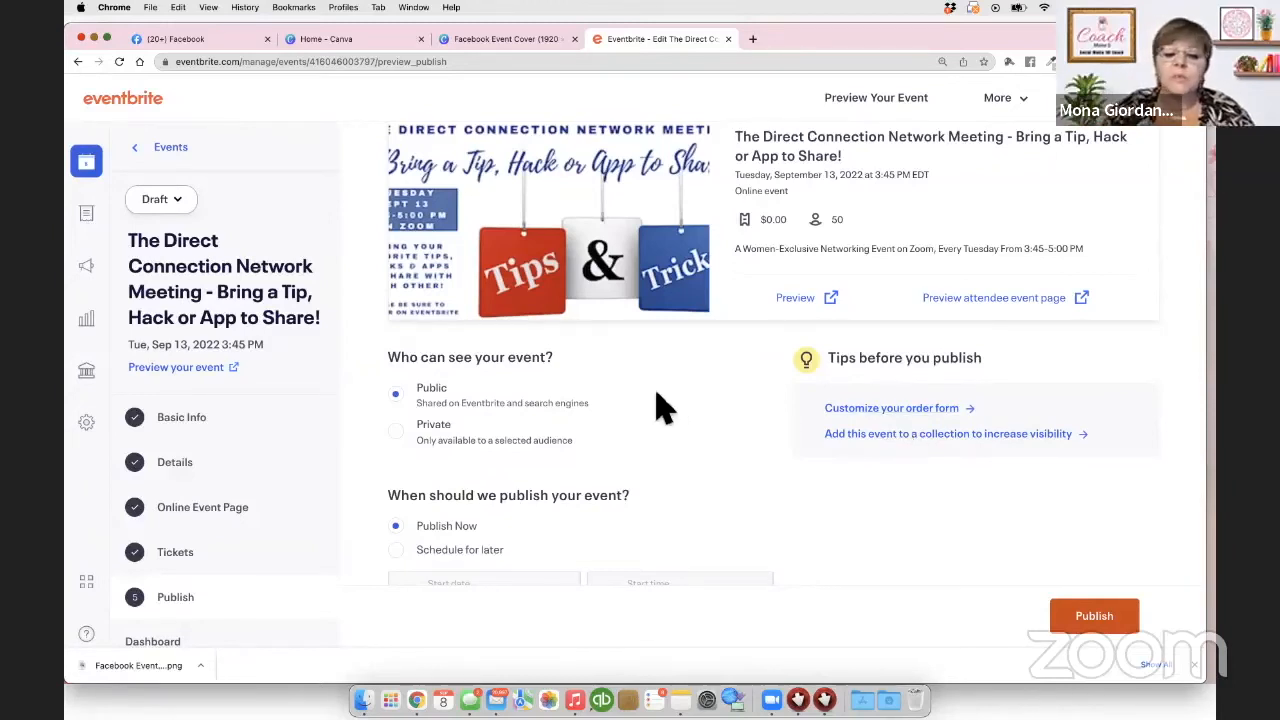
scroll(657, 409, down, 1)
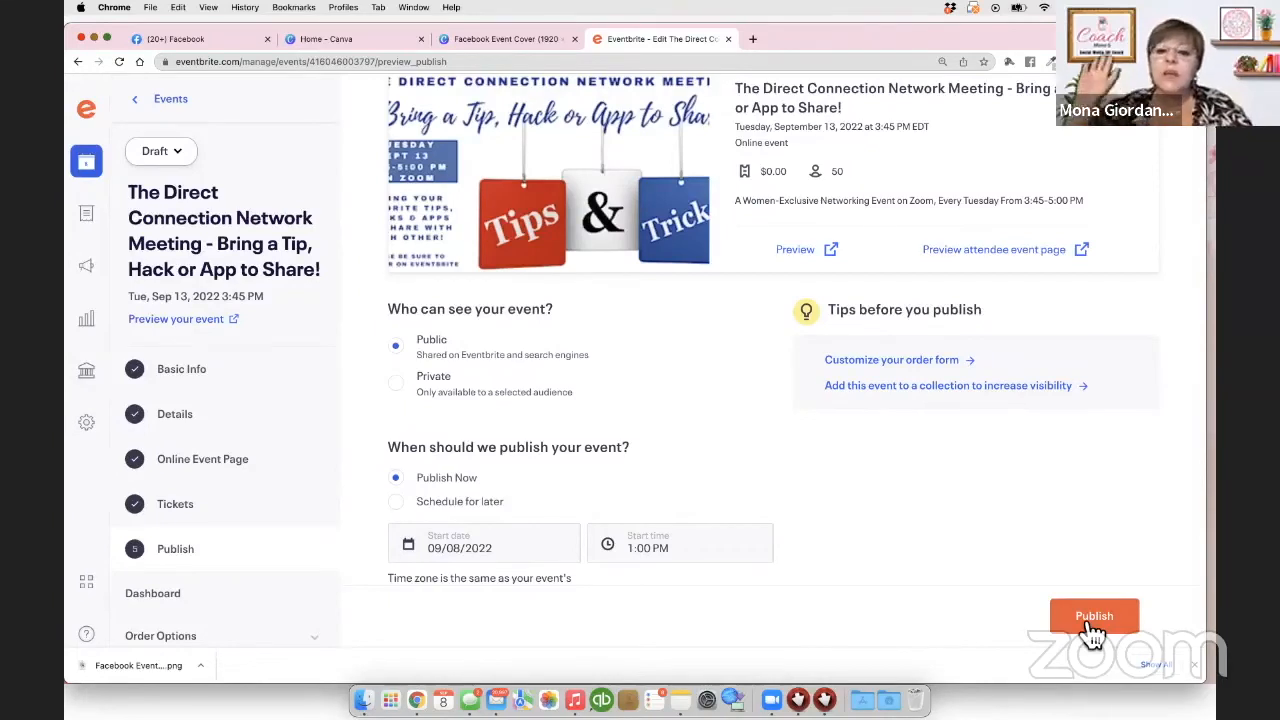
click(1118, 624)
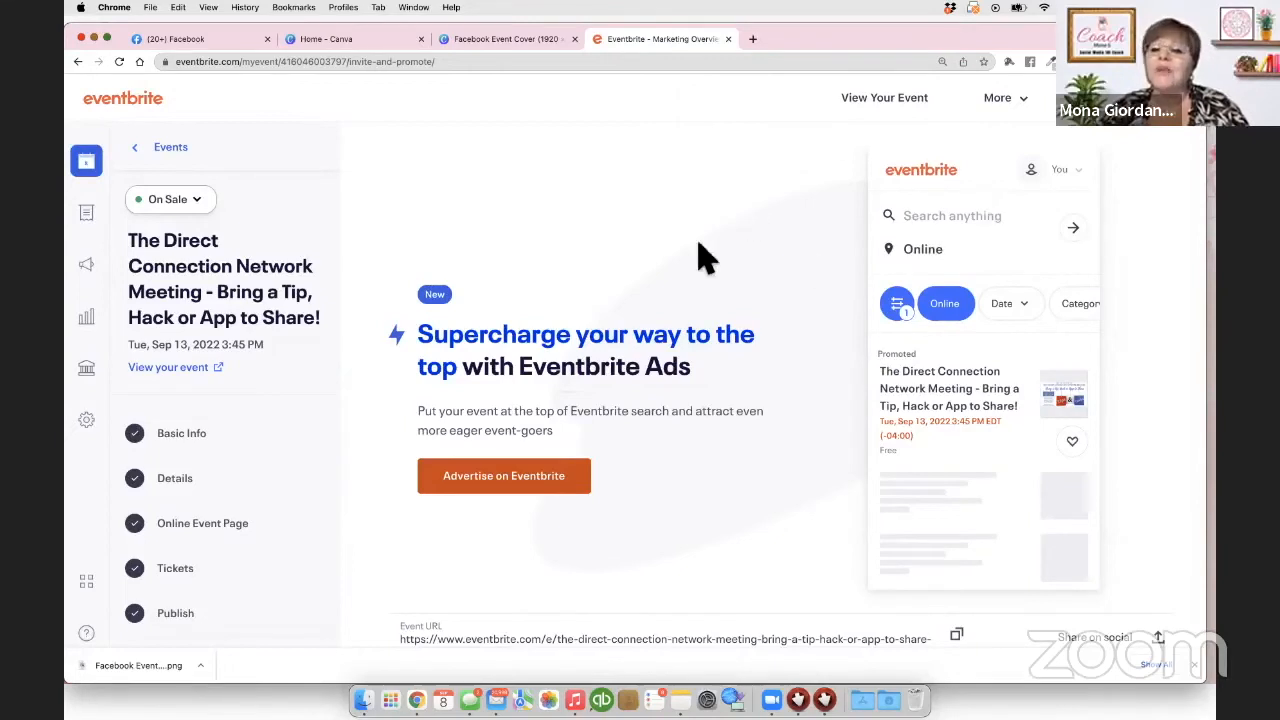
Step: Pick 'Add your event to Facebook' under Popular tools and start the Add to Facebook setup
scroll(700, 257, down, 3)
scroll(705, 257, down, 7)
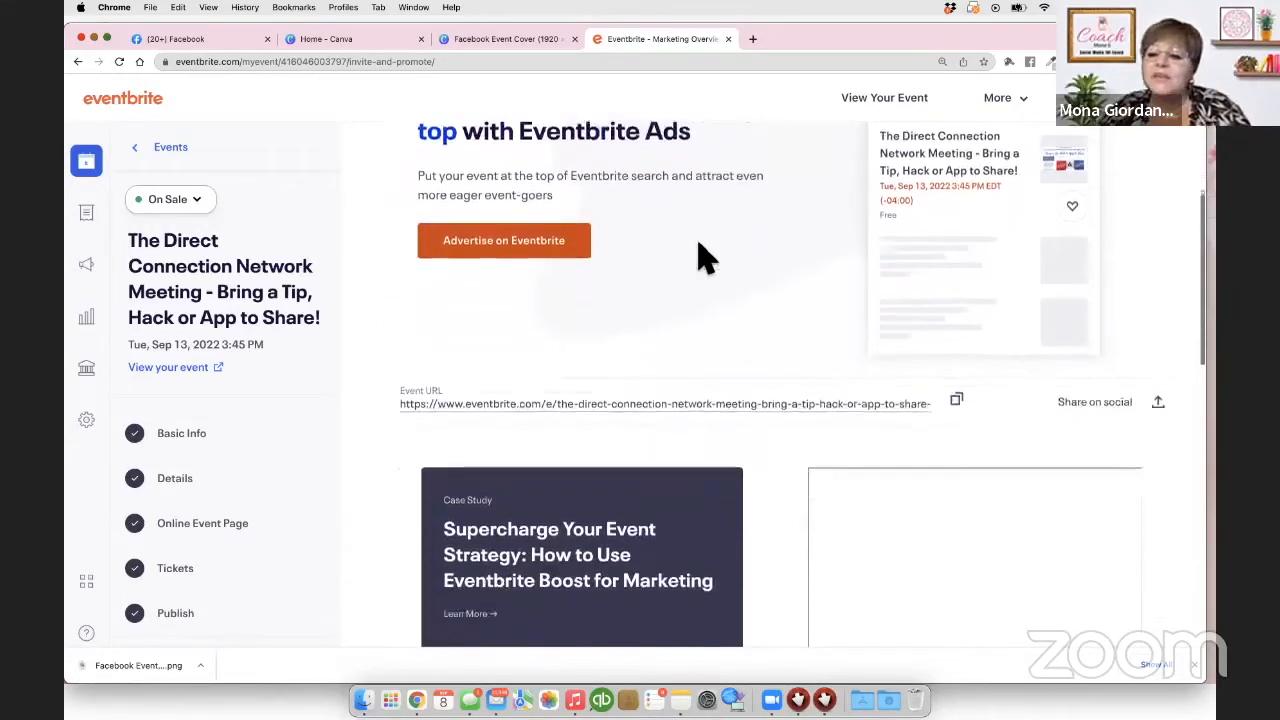
scroll(700, 250, down, 6)
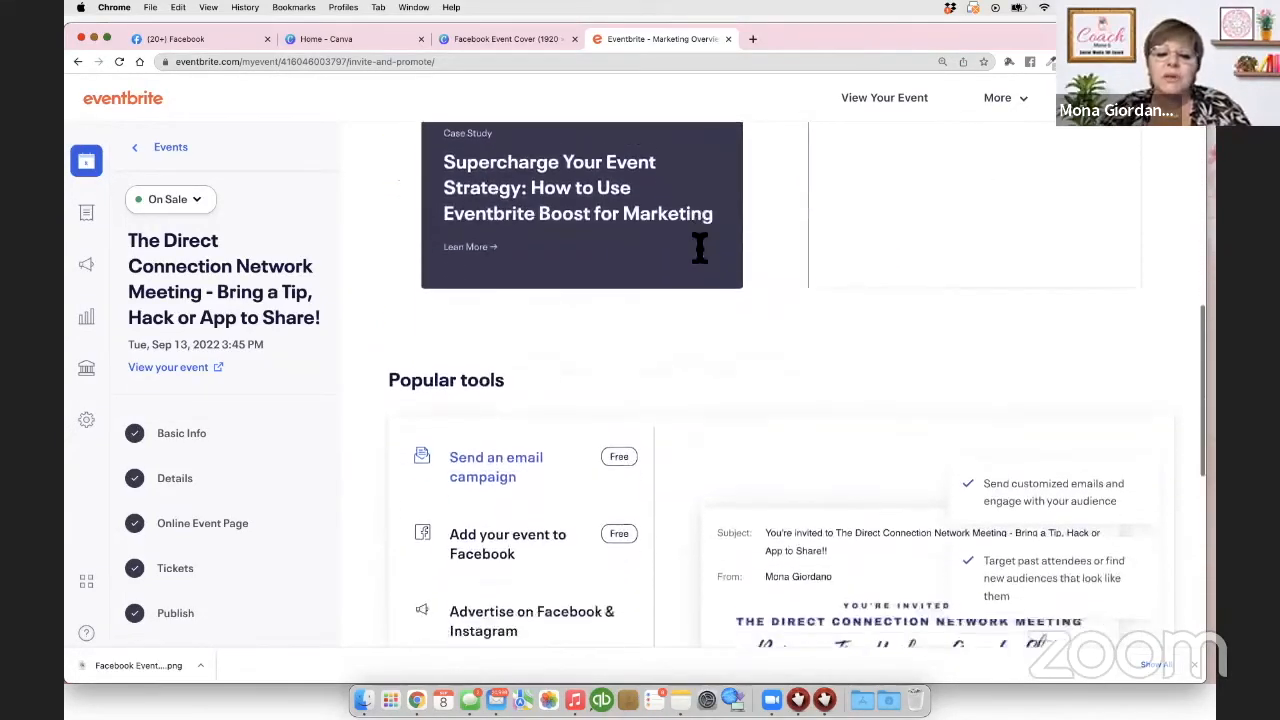
scroll(700, 257, up, 8)
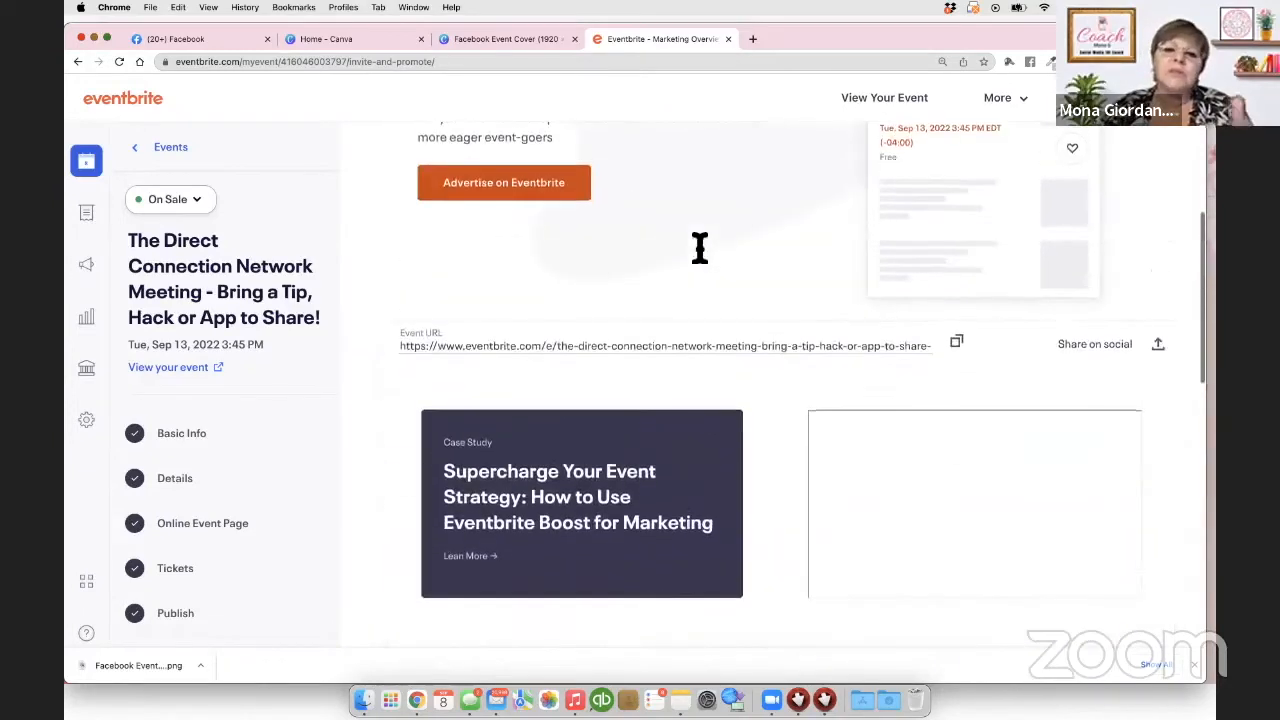
scroll(700, 250, down, 5)
scroll(705, 257, down, 4)
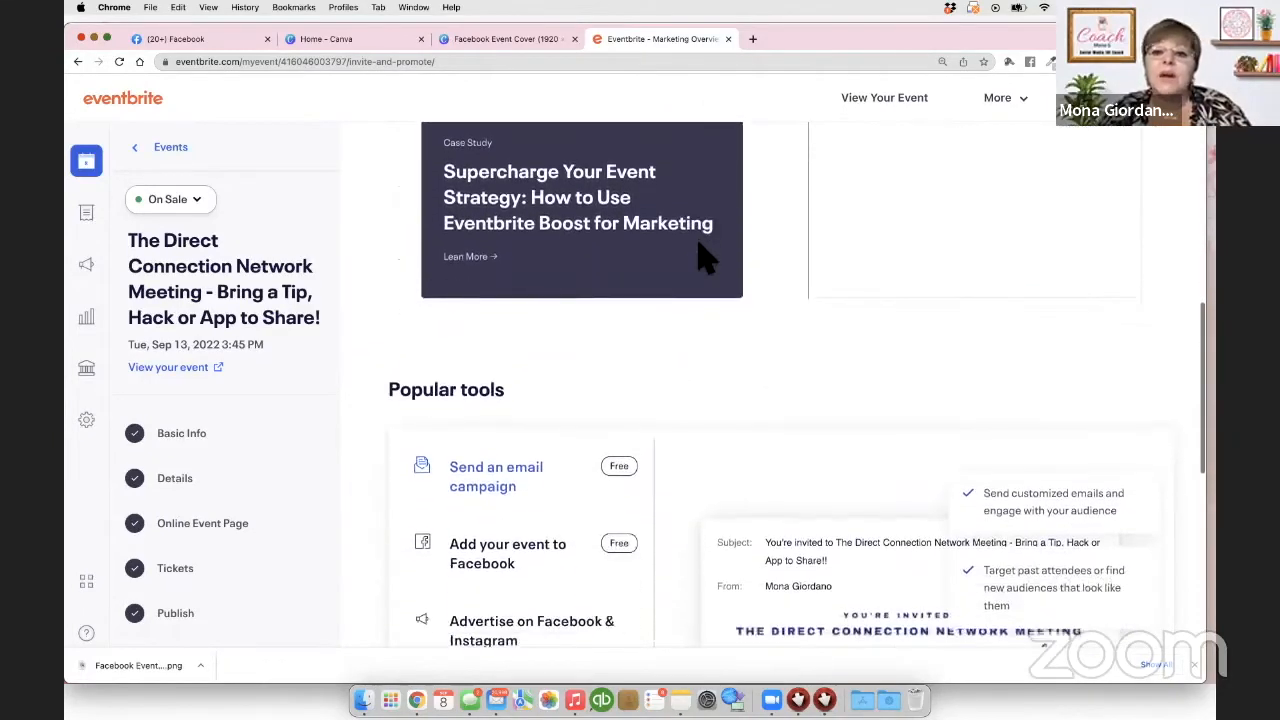
scroll(705, 257, down, 5)
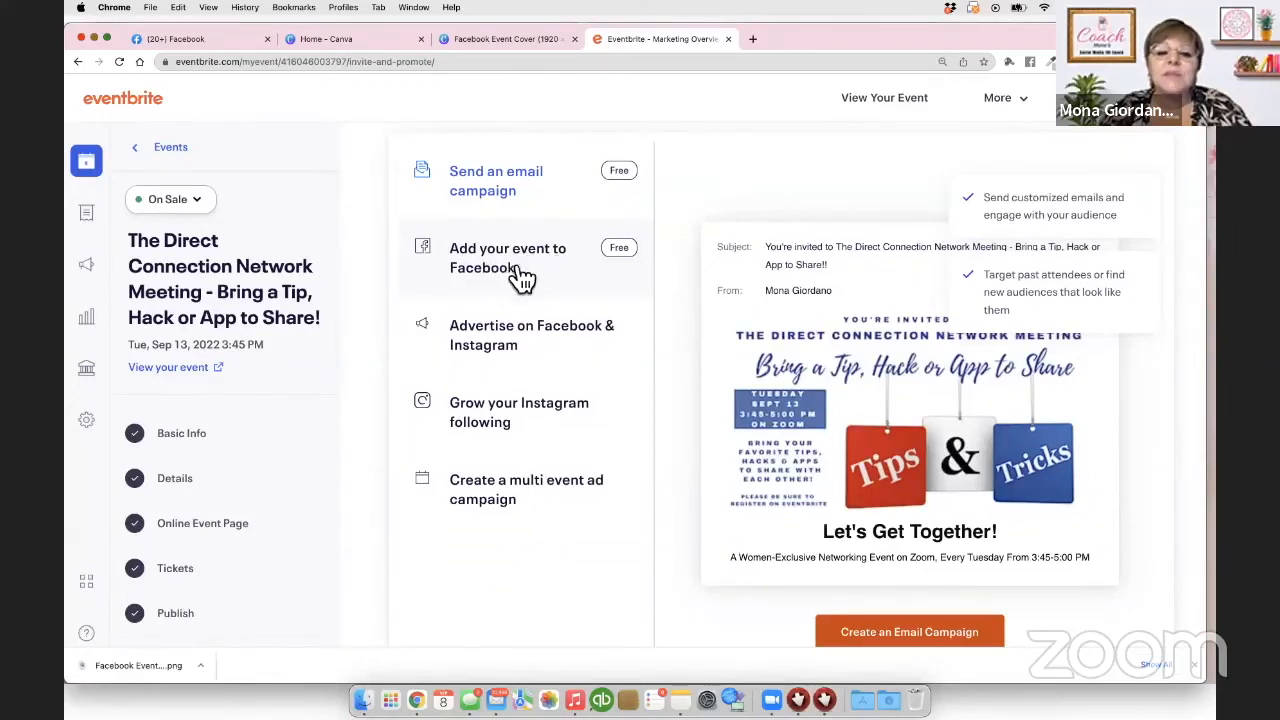
click(510, 280)
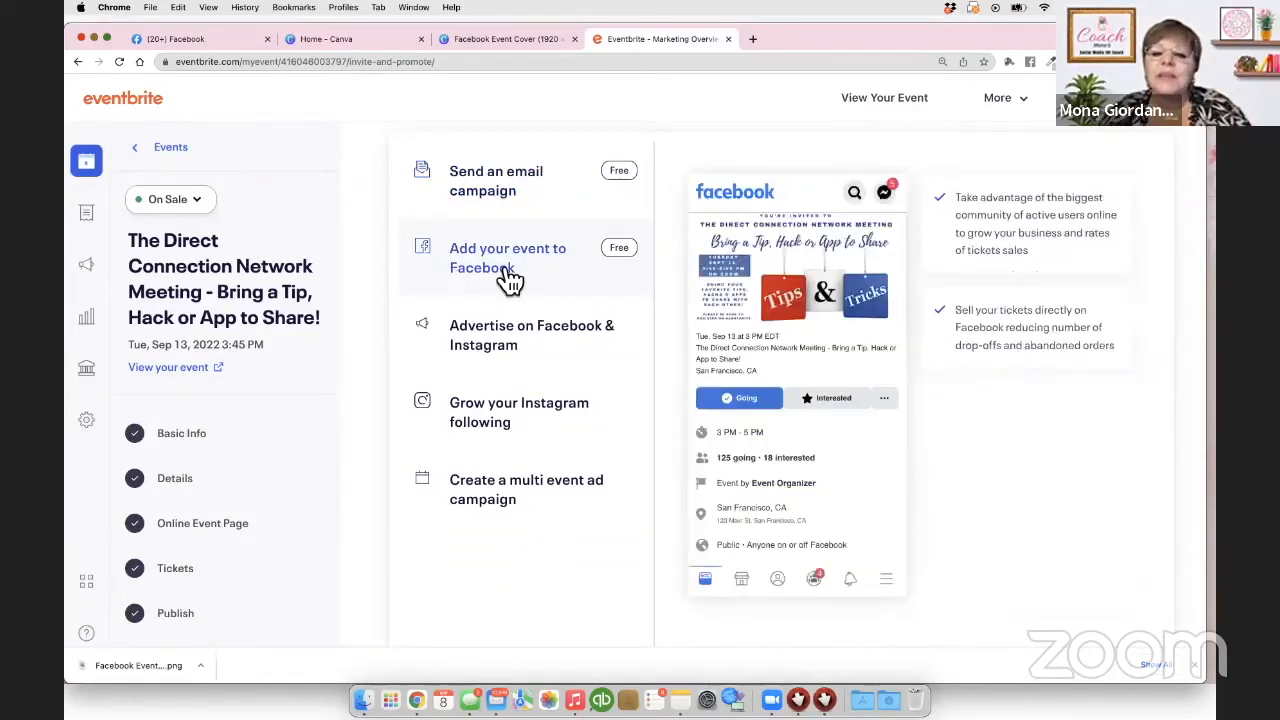
scroll(1035, 395, down, 3)
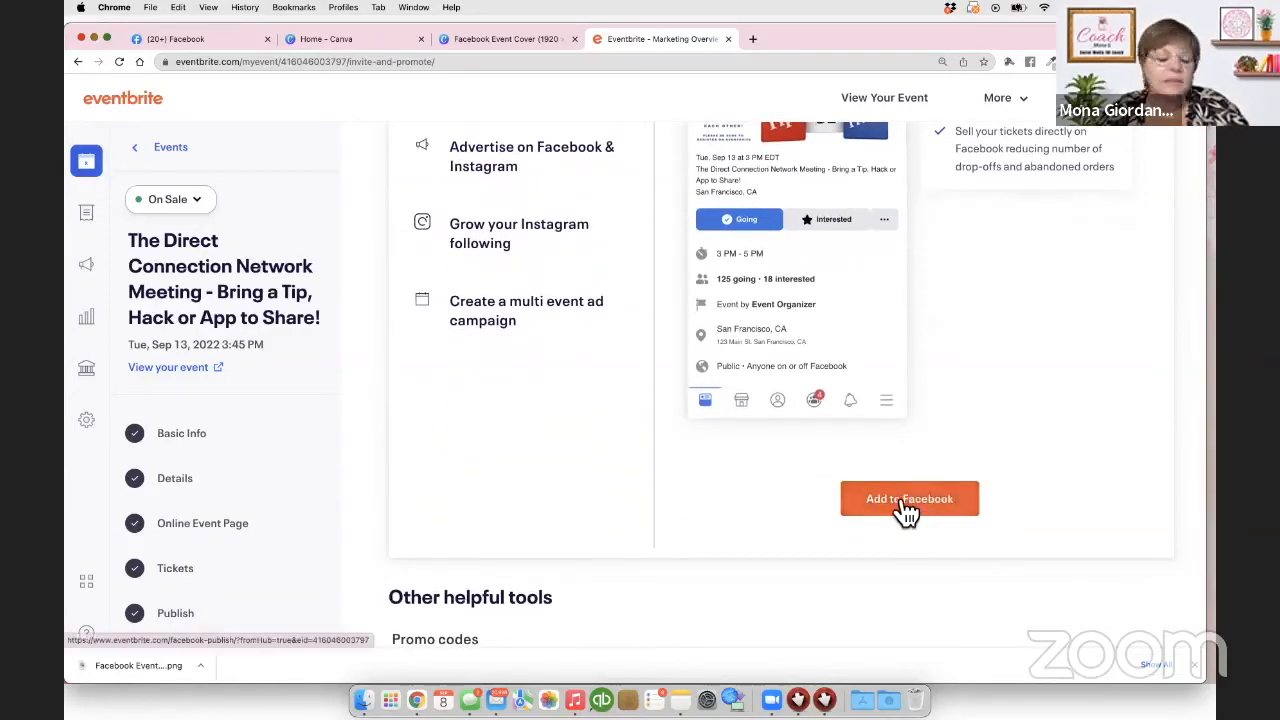
click(906, 511)
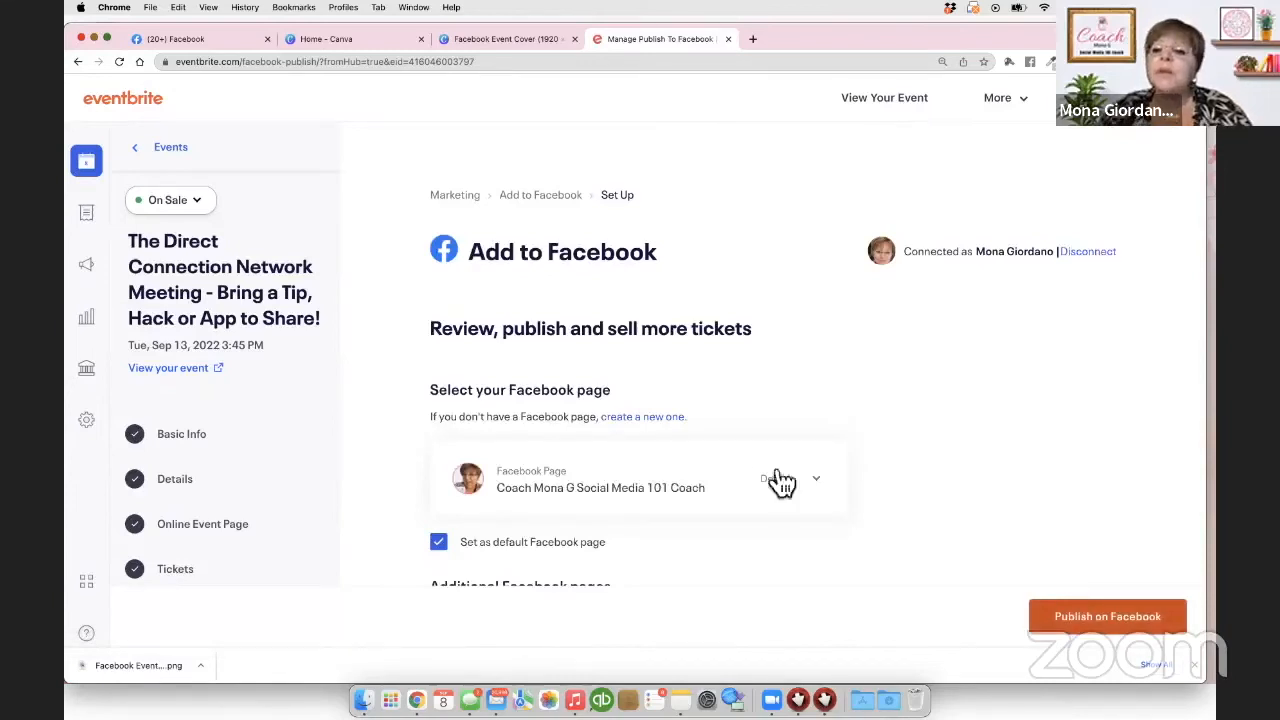
Step: Add blank lines after the 'live without.' paragraph and before the invitation paragraph
scroll(714, 251, down, 2)
scroll(714, 251, down, 2)
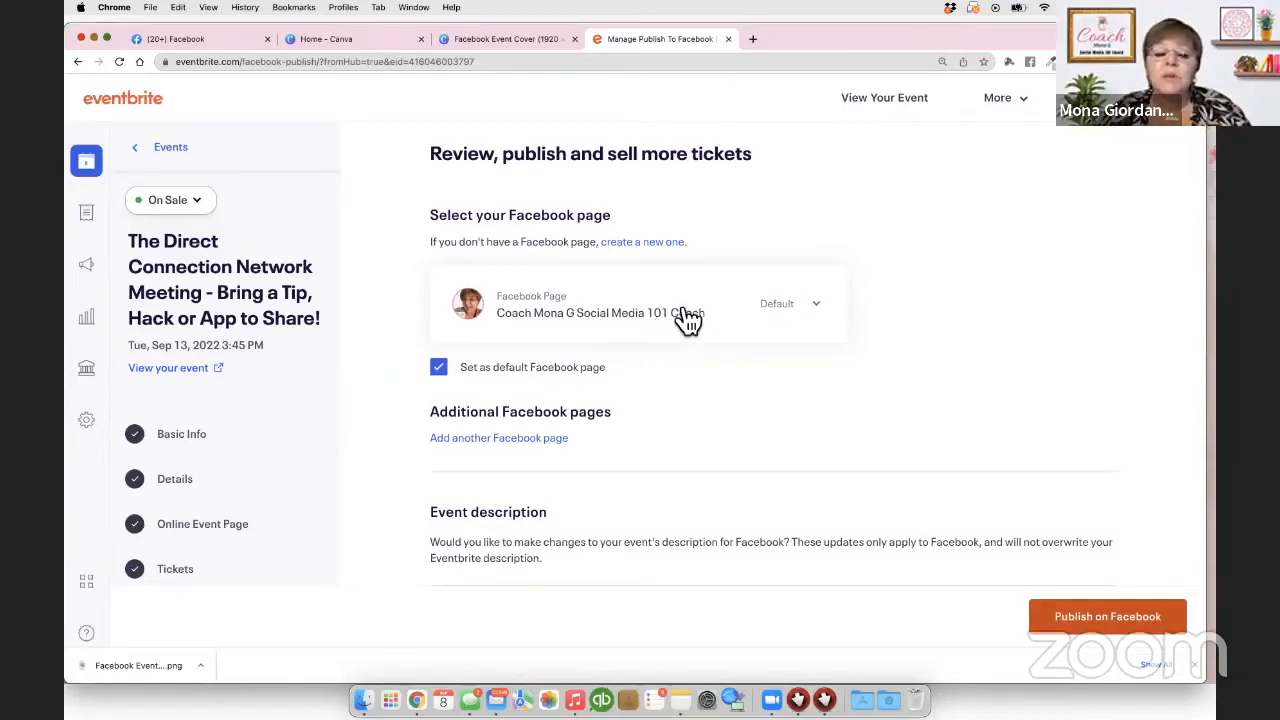
scroll(683, 320, down, 1)
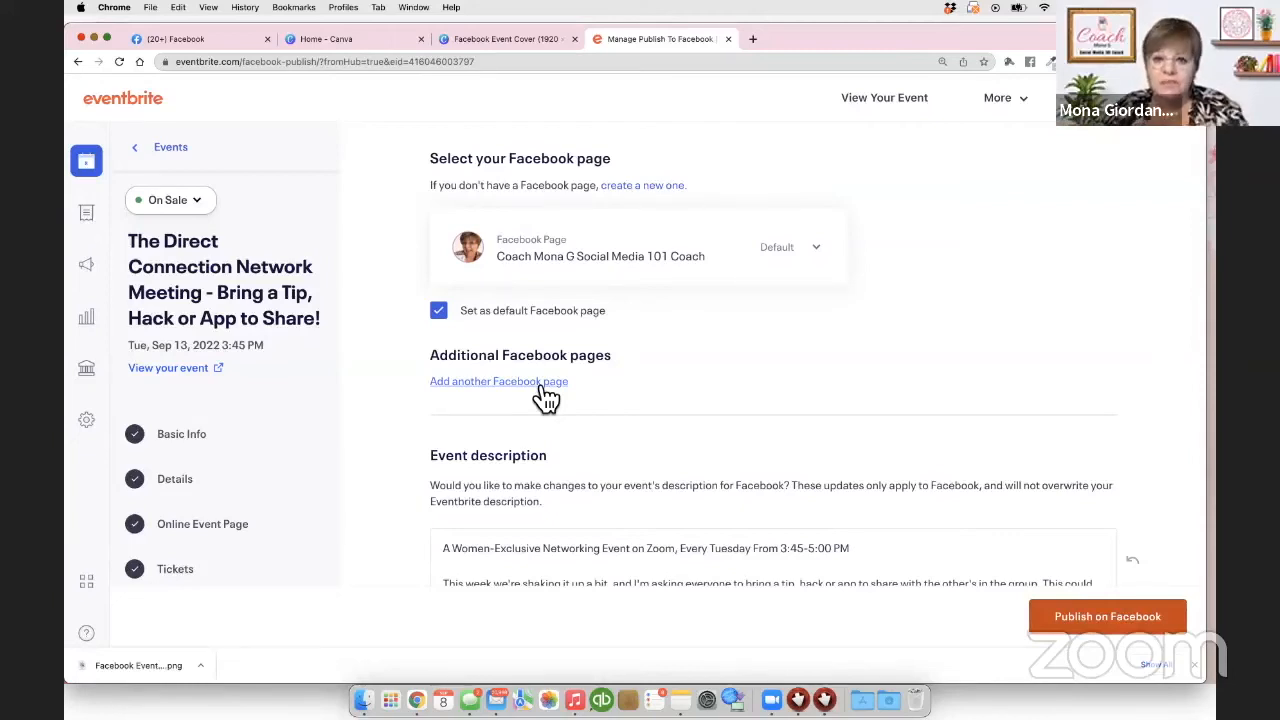
scroll(545, 395, down, 5)
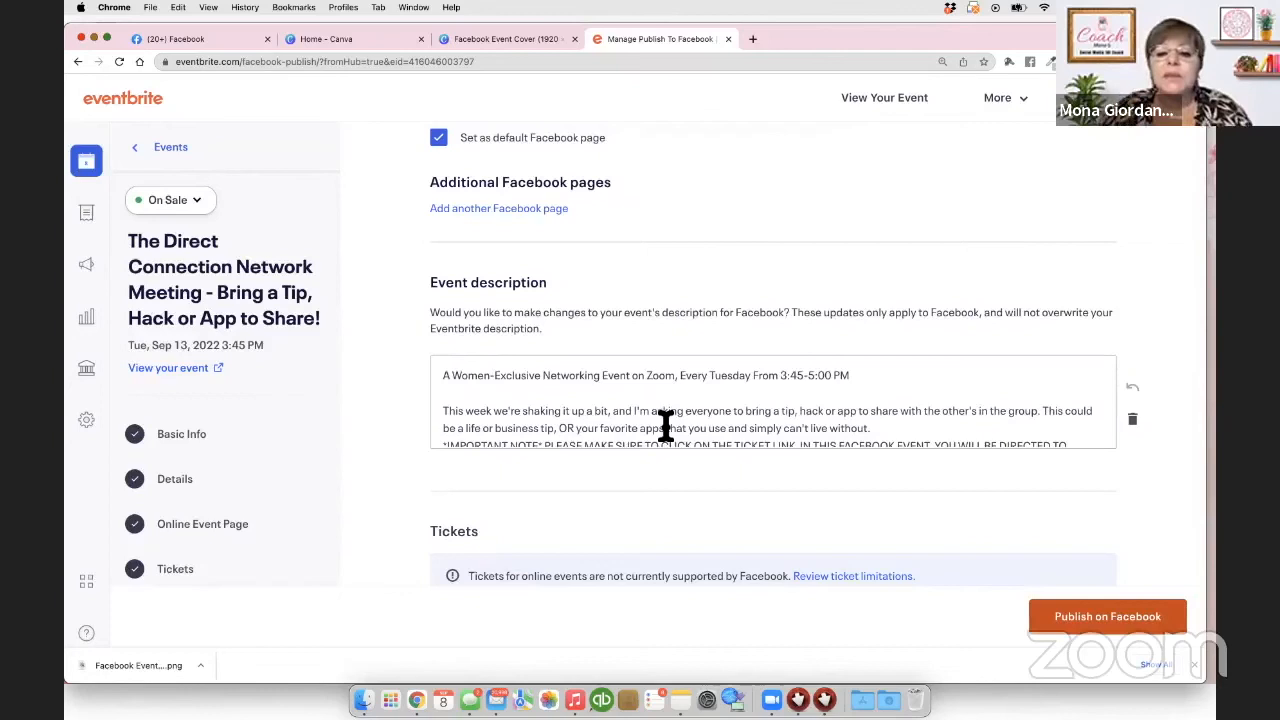
scroll(686, 377, down, 2)
scroll(686, 377, up, 2)
scroll(686, 377, down, 1)
click(880, 406)
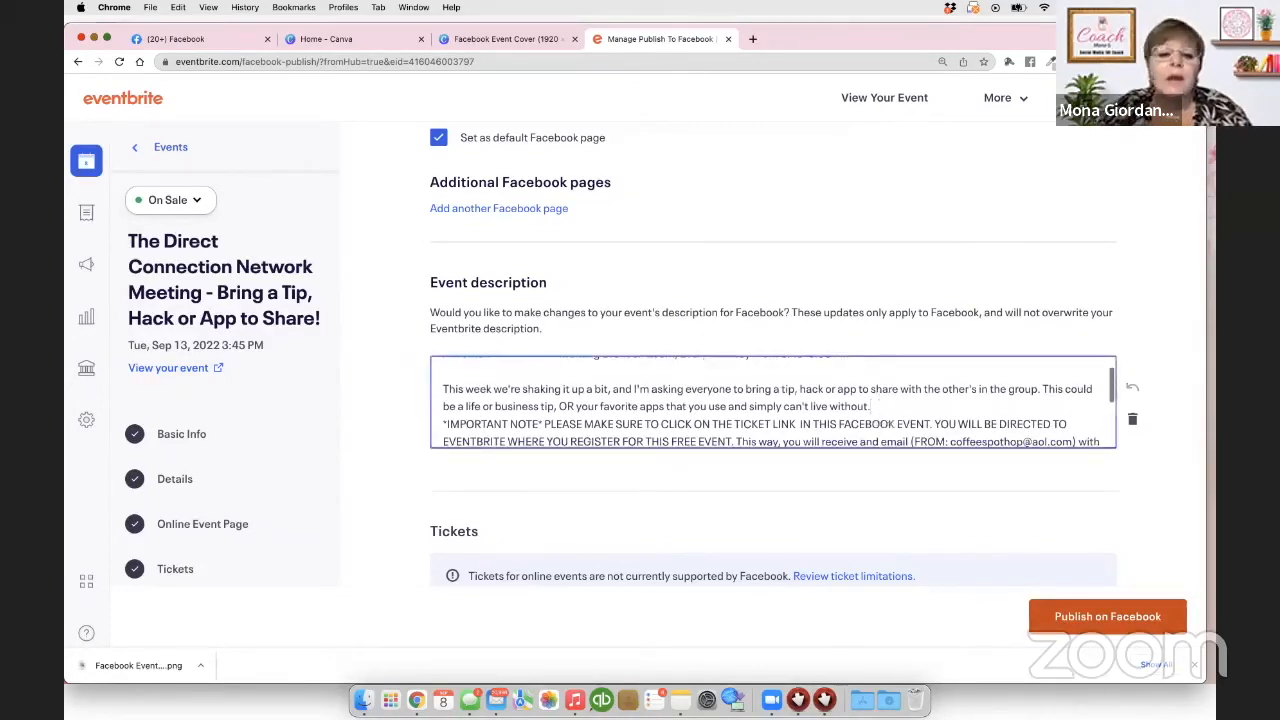
scroll(780, 434, down, 2)
key(Return)
scroll(657, 405, down, 3)
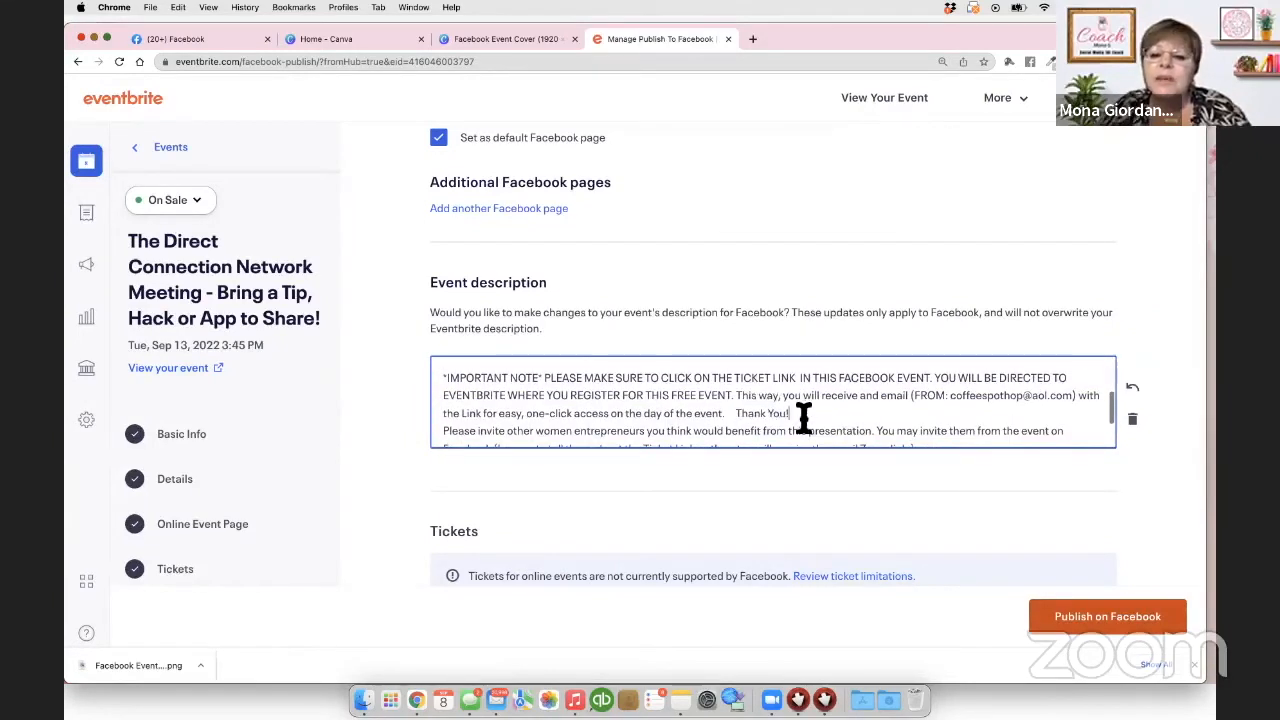
scroll(790, 417, down, 3)
key(Return)
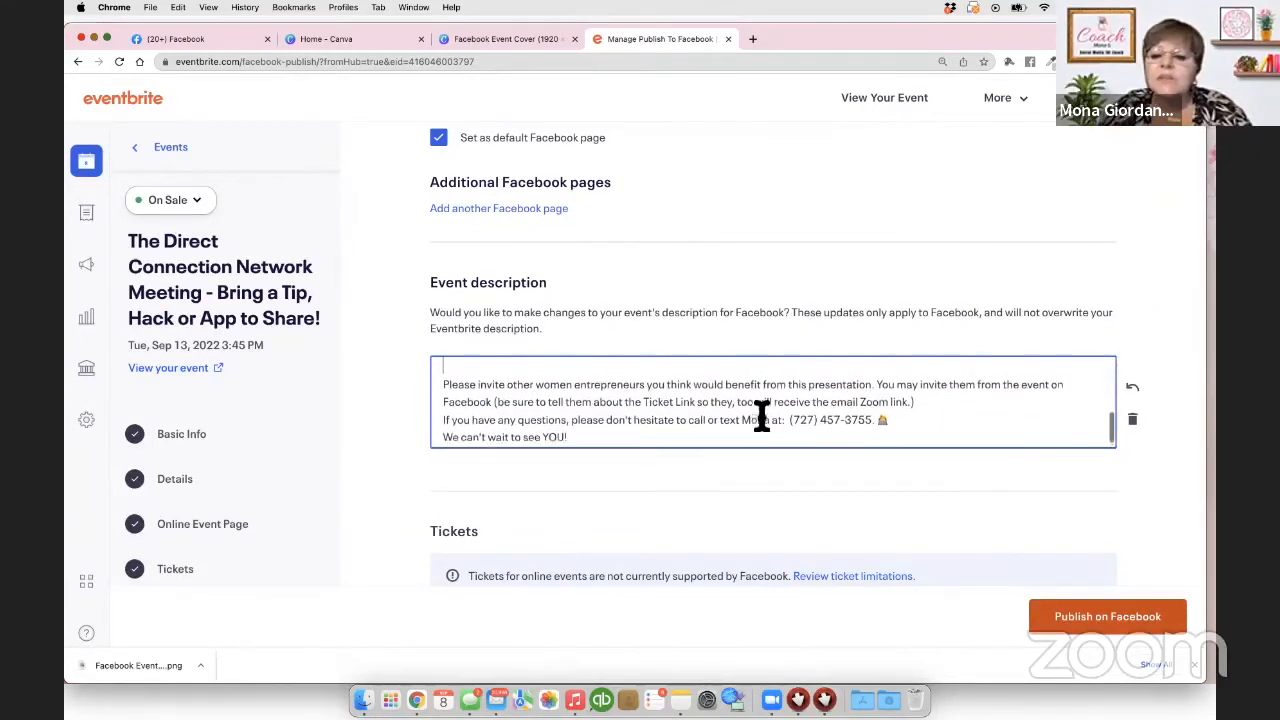
Step: Add a blank line before the questions paragraph and publish the event on Facebook
click(931, 406)
key(Return)
scroll(931, 406, down, 1)
scroll(931, 406, down, 1)
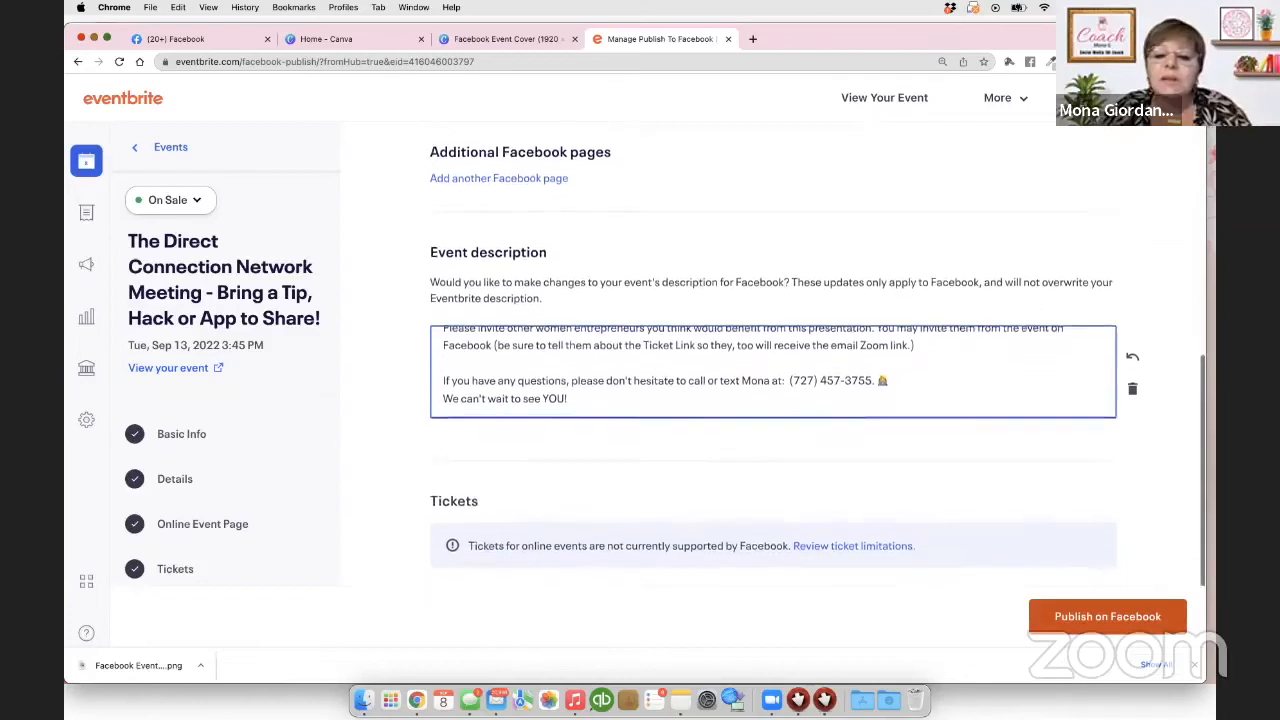
scroll(783, 411, down, 2)
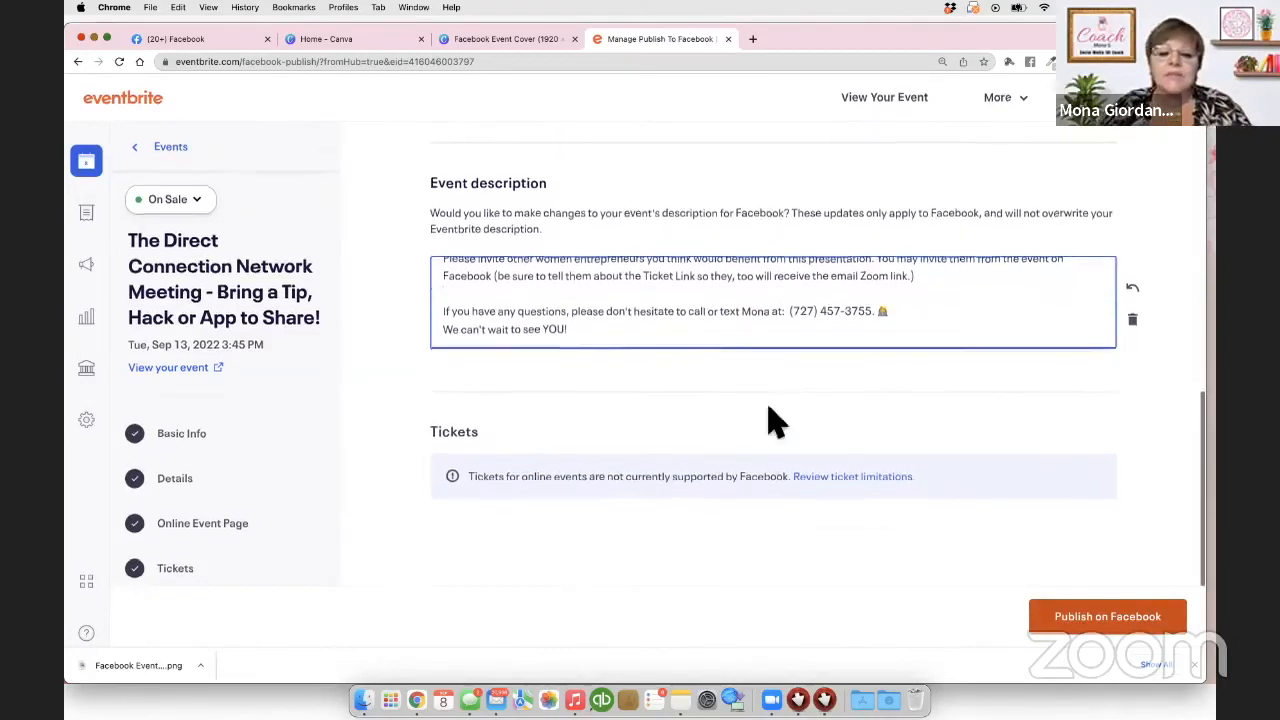
scroll(775, 420, up, 2)
scroll(775, 420, up, 5)
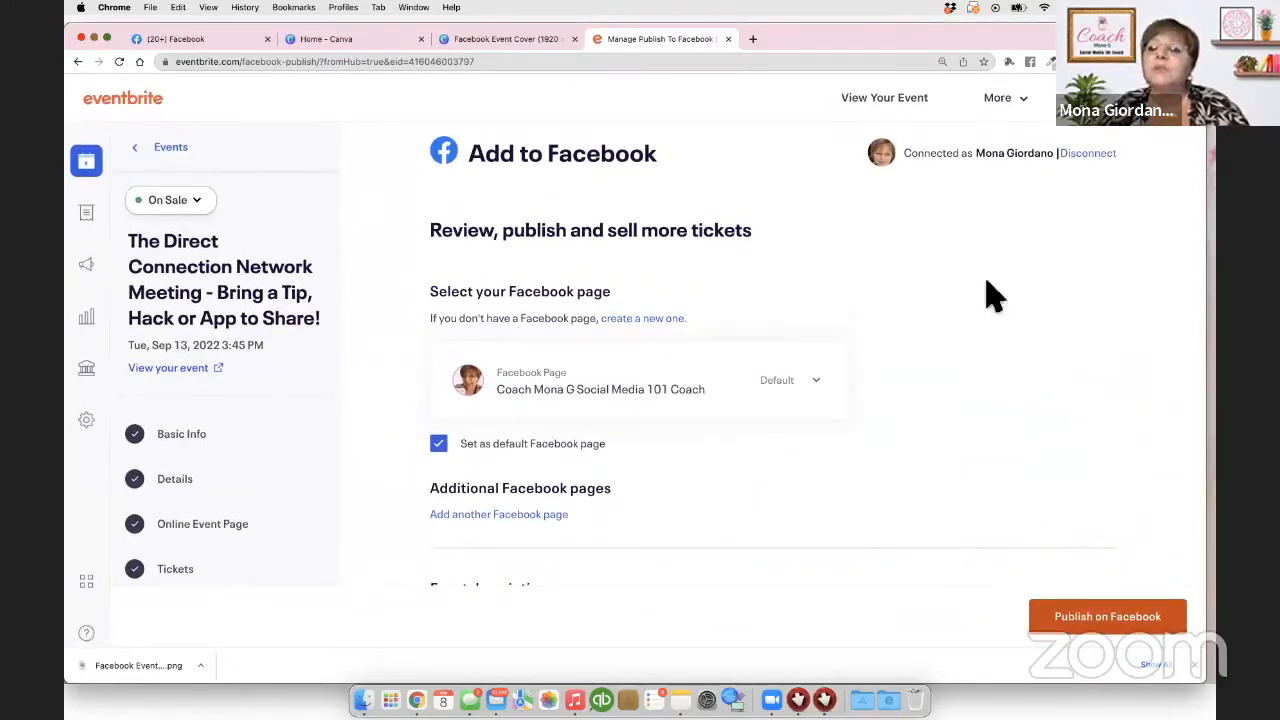
click(1110, 620)
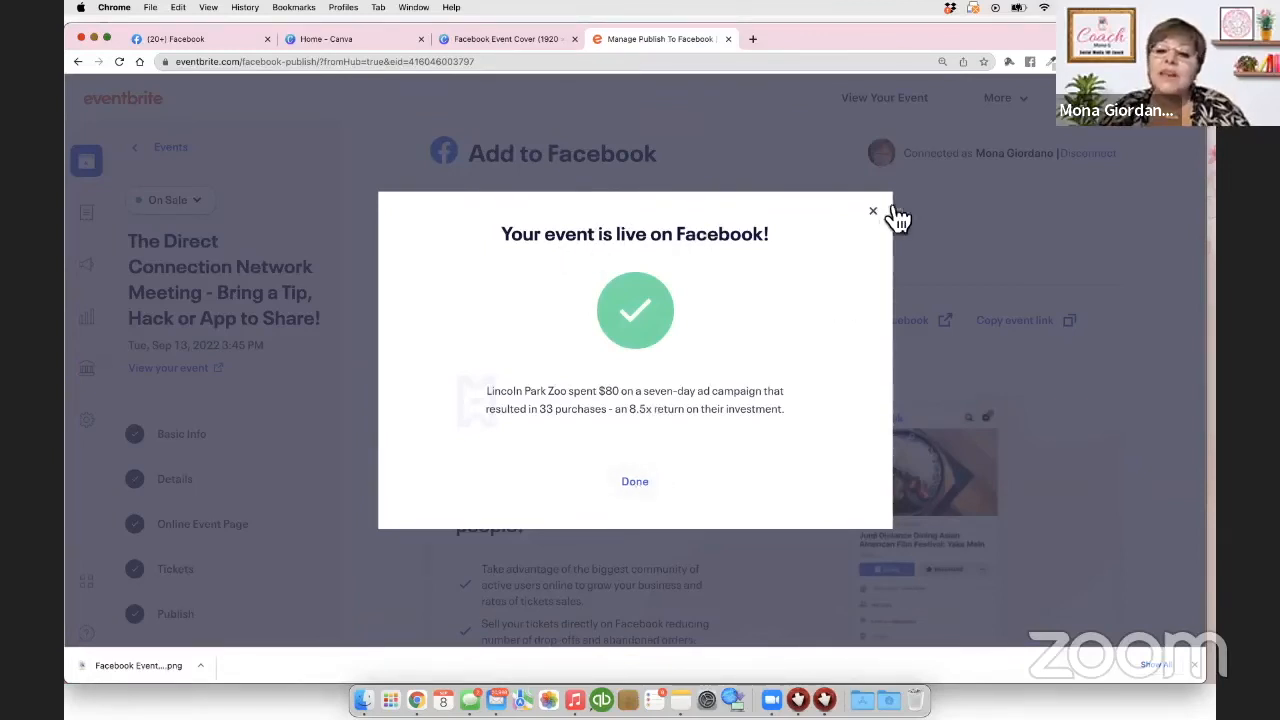
click(635, 482)
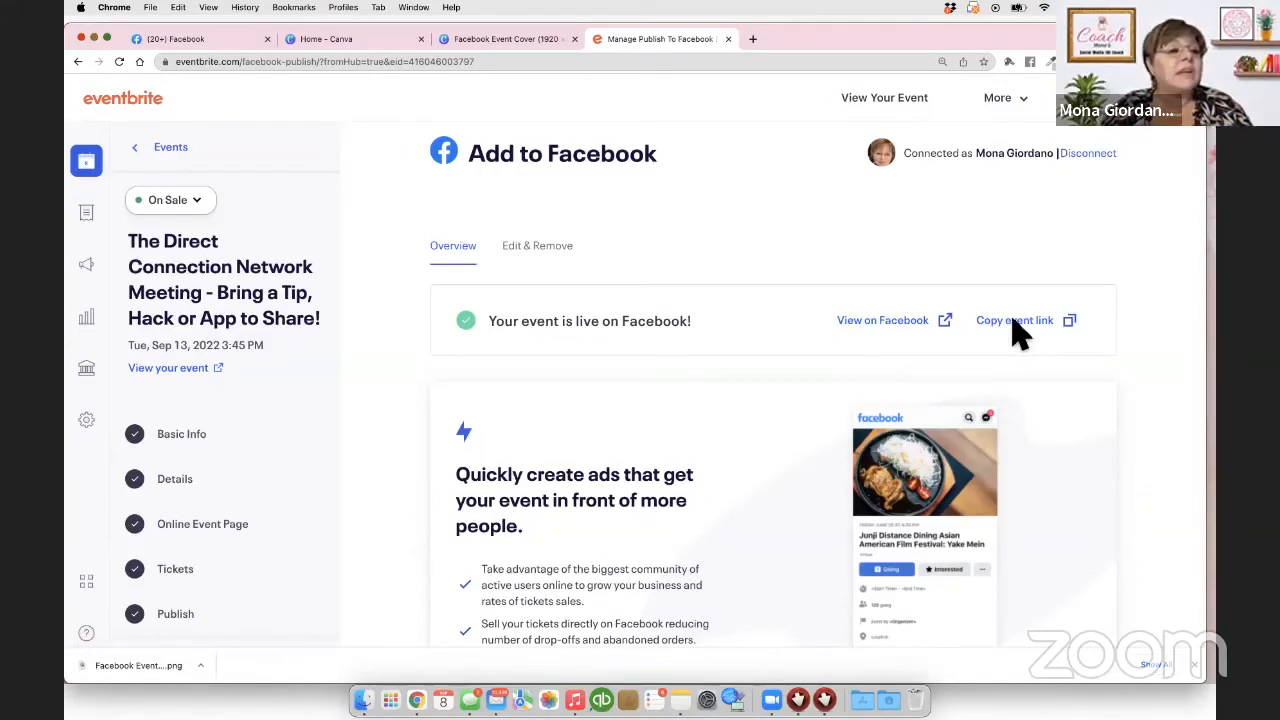
key(super+Tab)
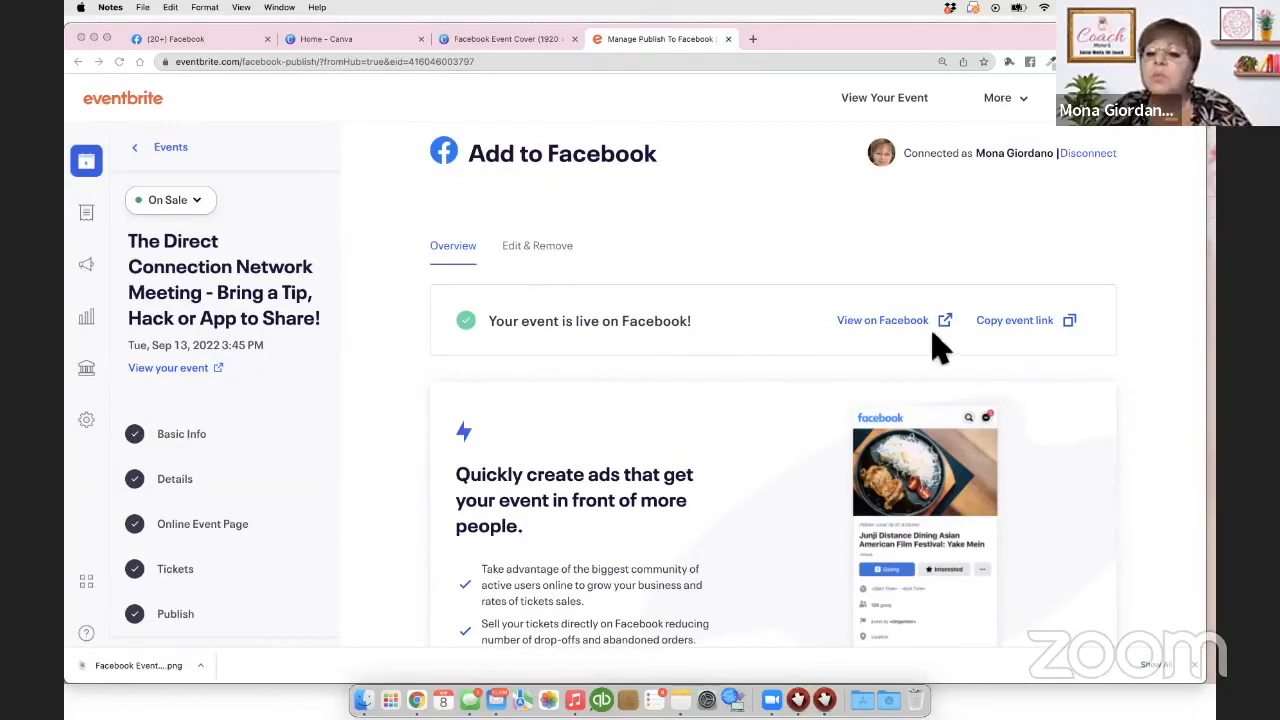
click(1020, 321)
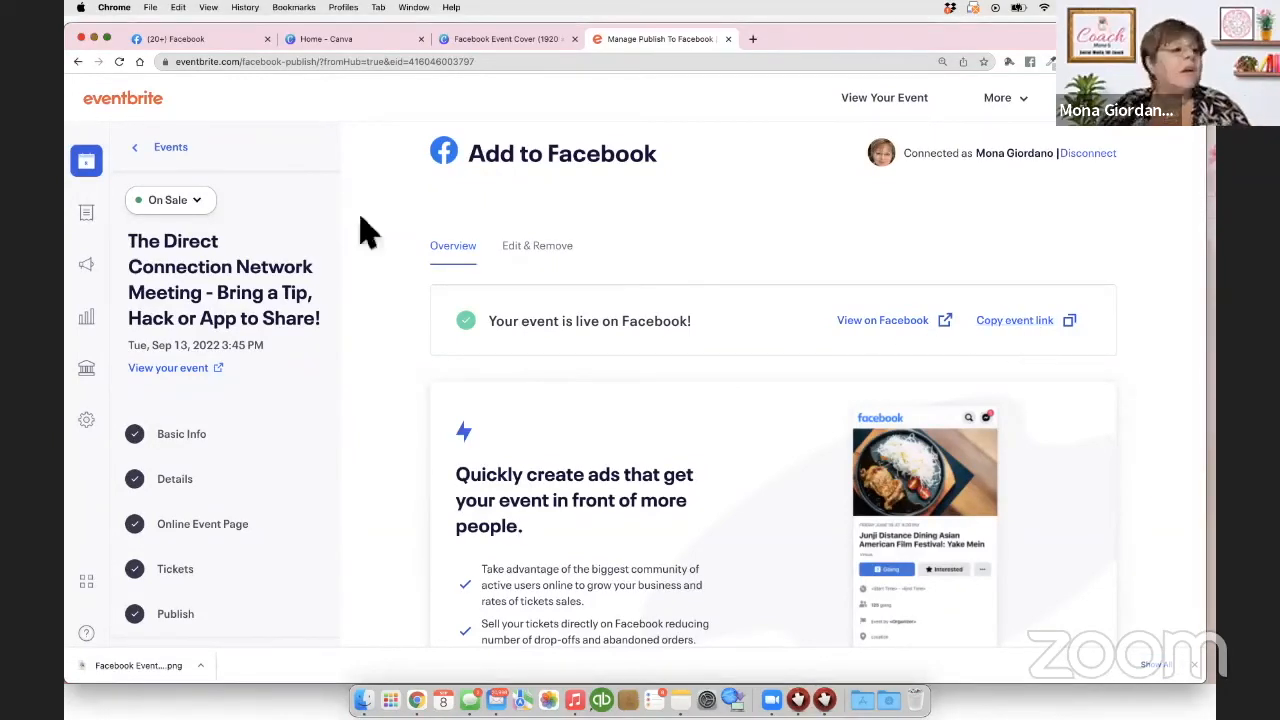
click(1015, 334)
click(66, 90)
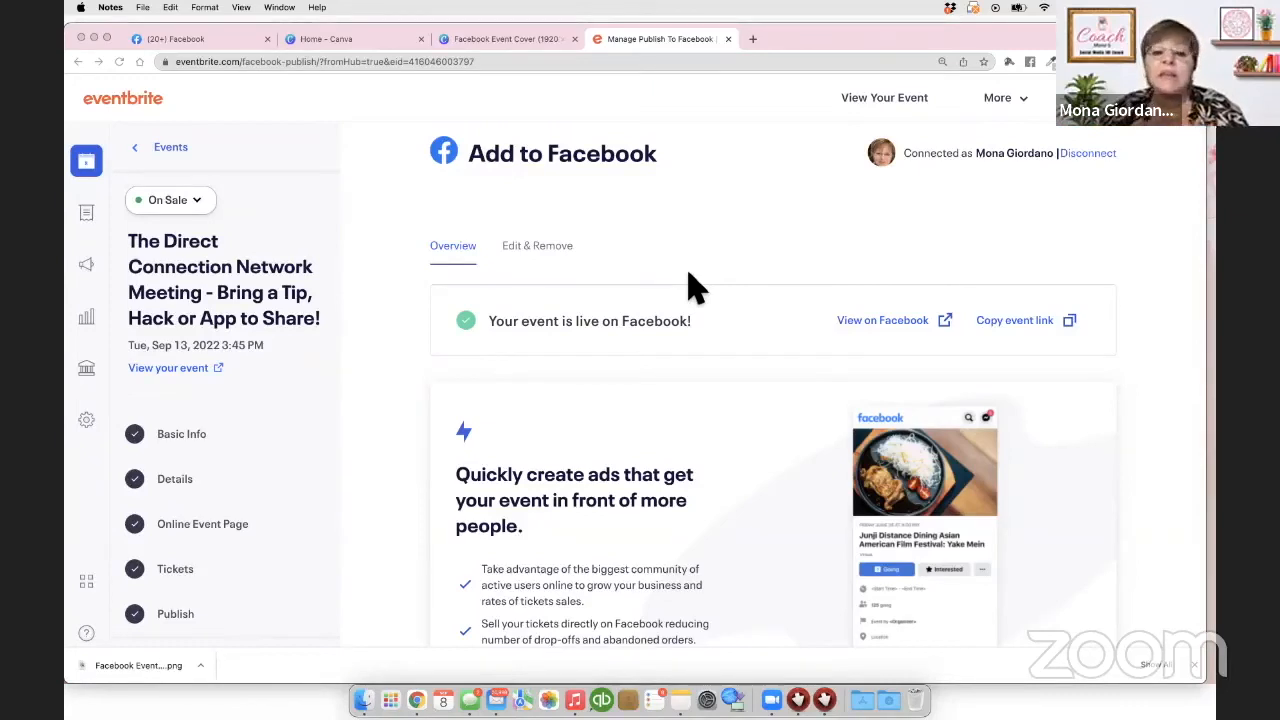
scroll(709, 223, up, 3)
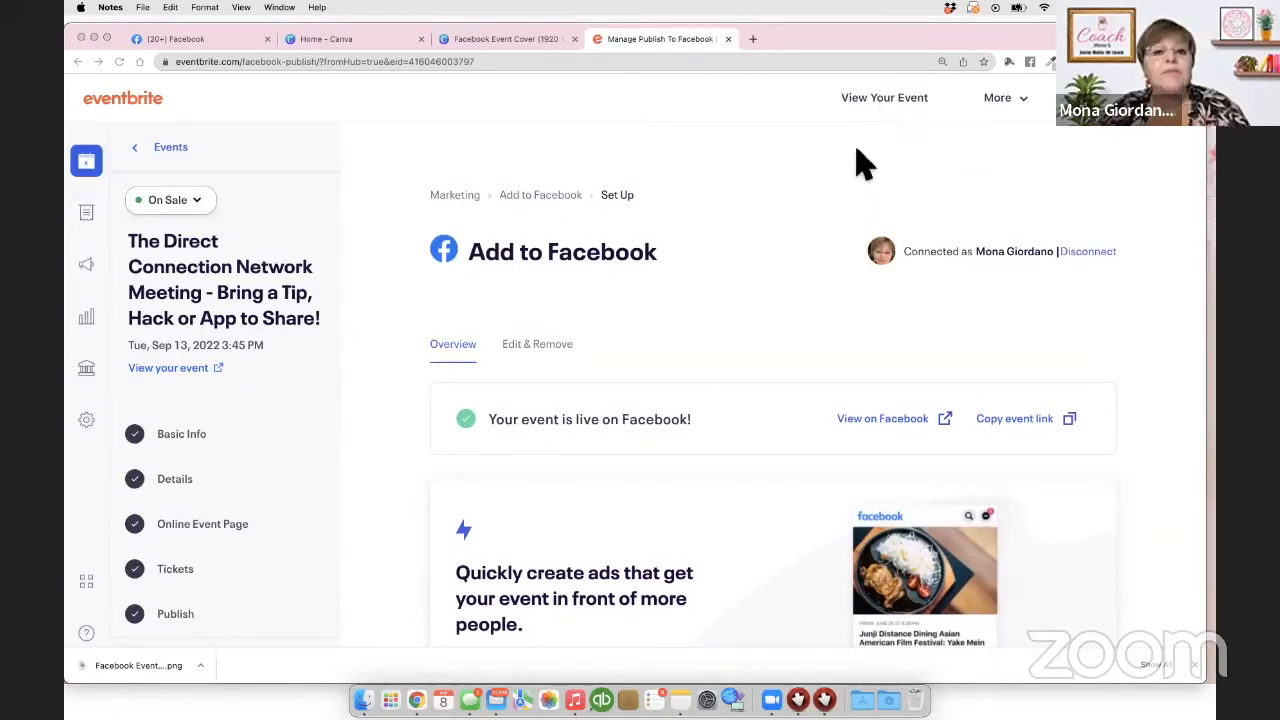
scroll(862, 163, down, 5)
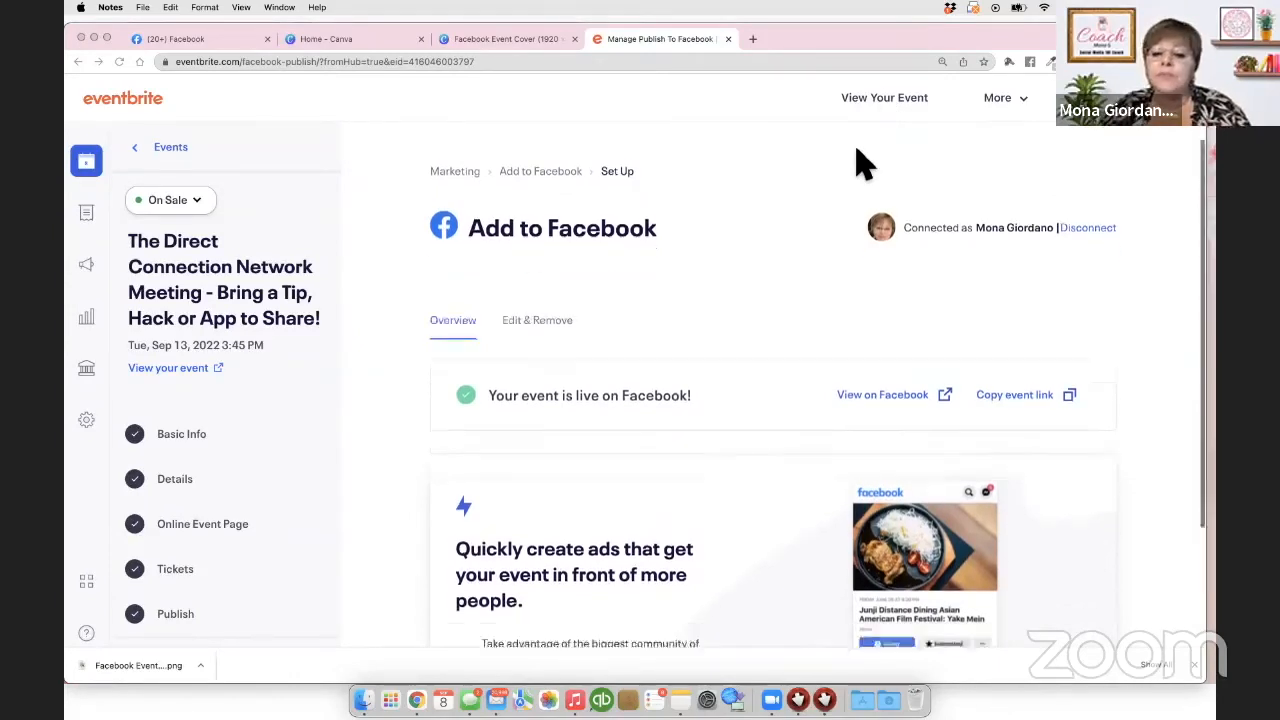
scroll(860, 163, up, 1)
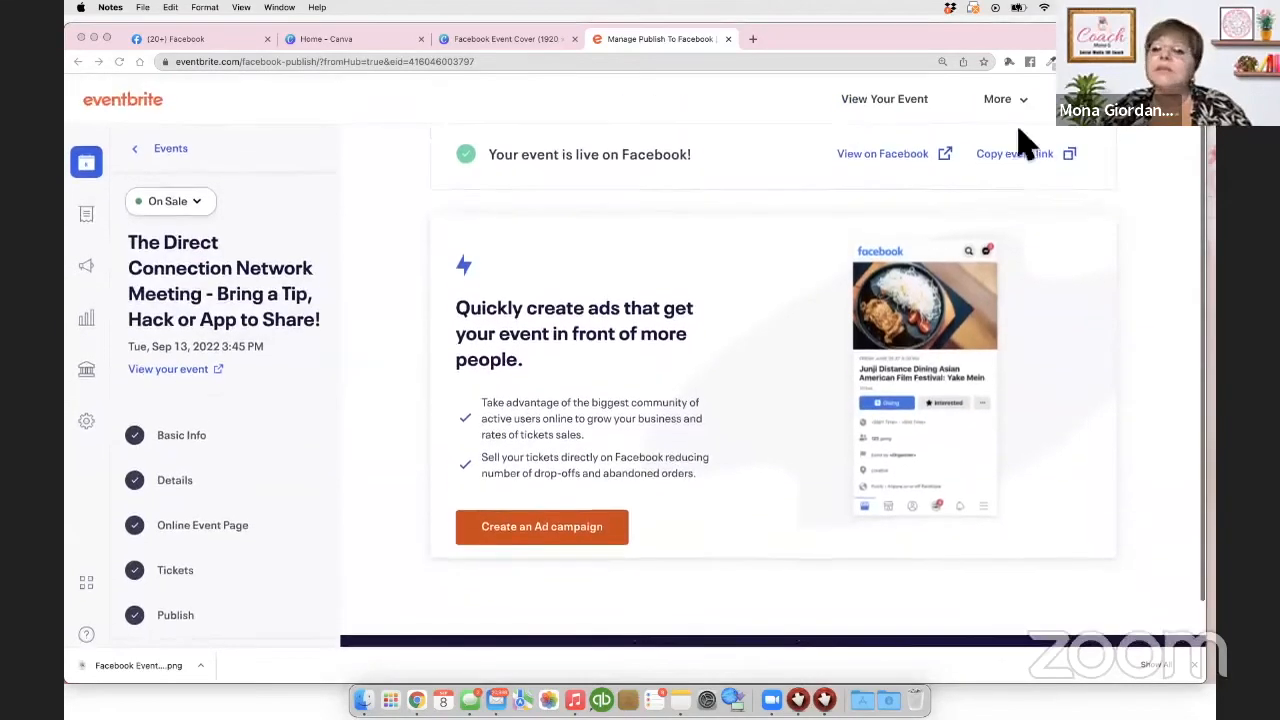
click(872, 150)
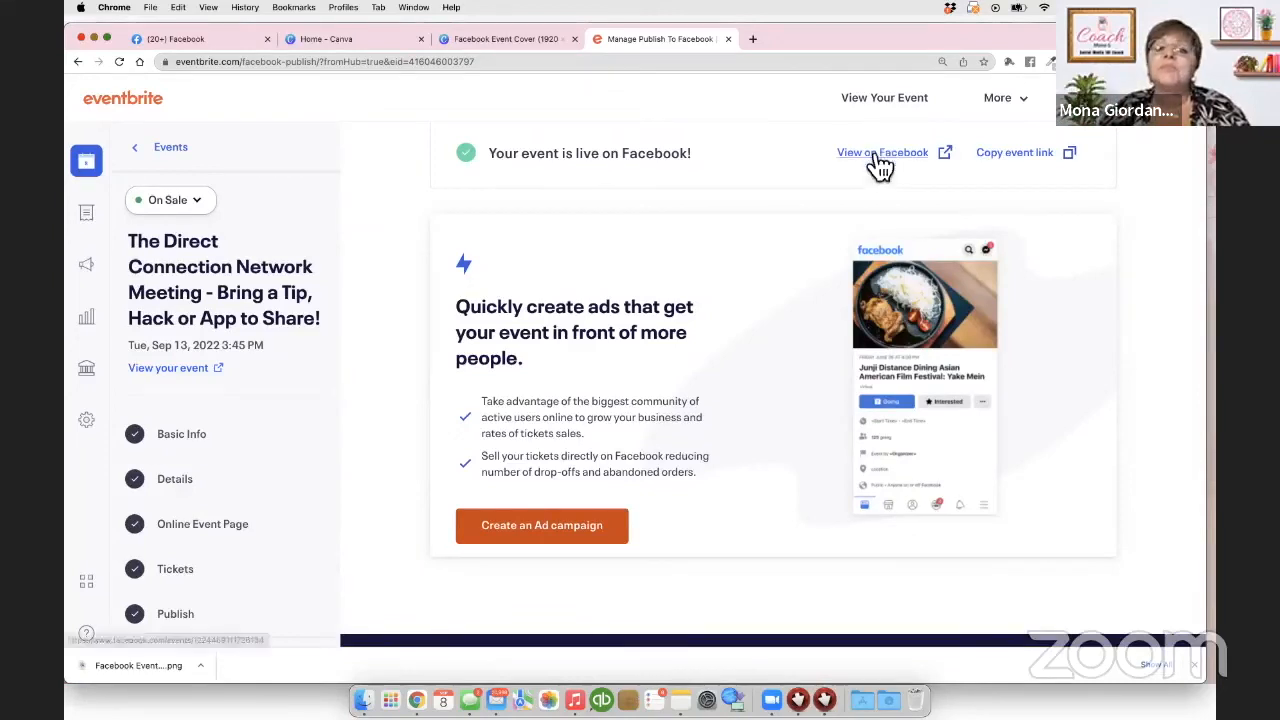
Step: Open The Direct Connection Network Meeting event on Facebook and accept the co-host request
click(870, 152)
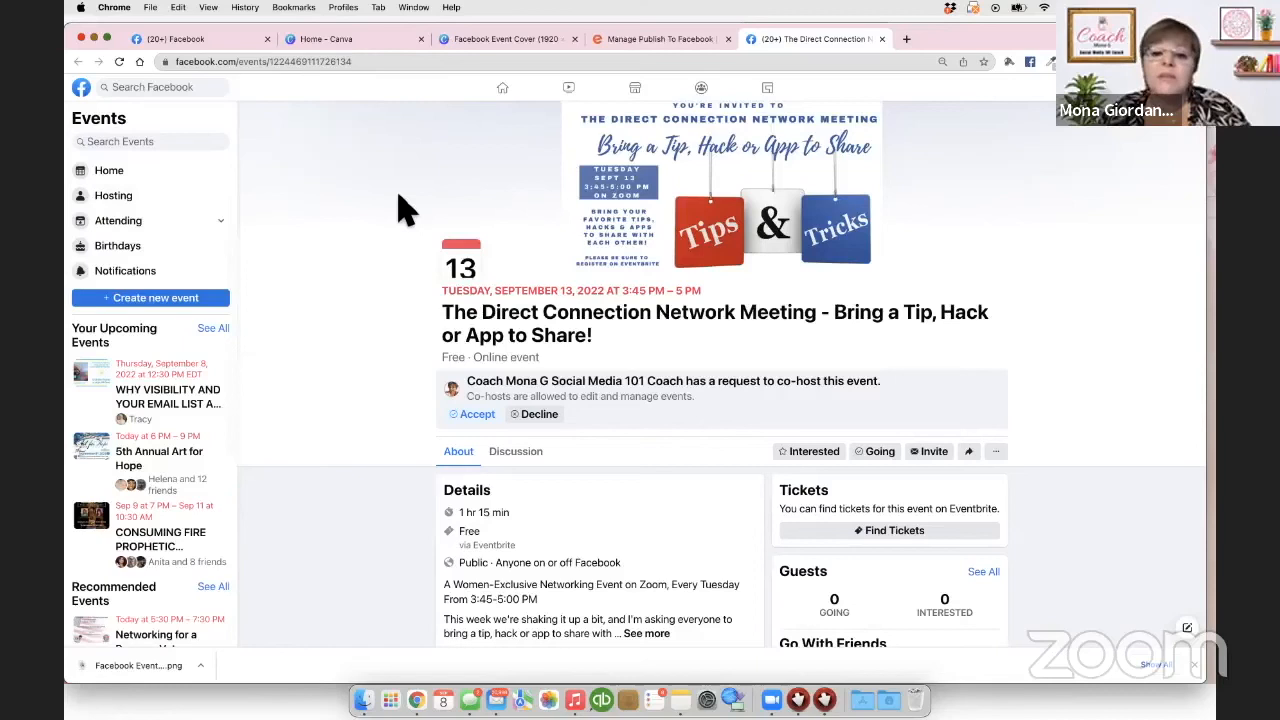
scroll(550, 214, down, 1)
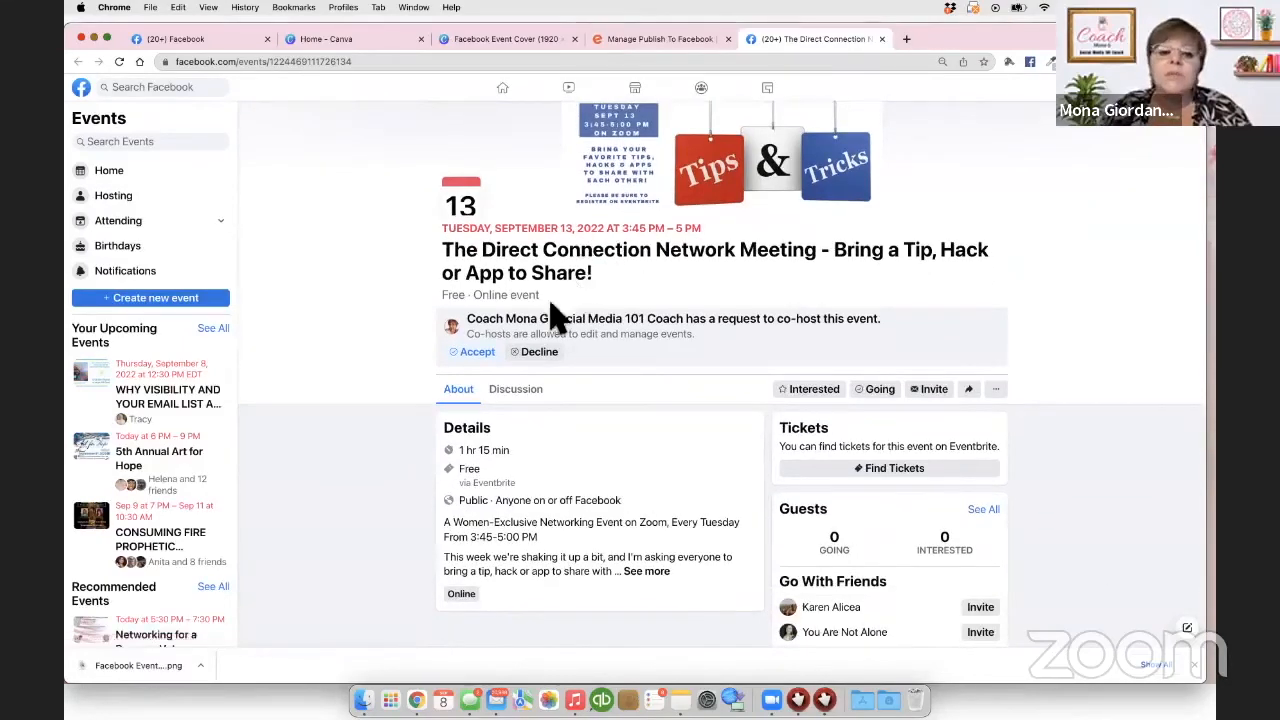
click(475, 356)
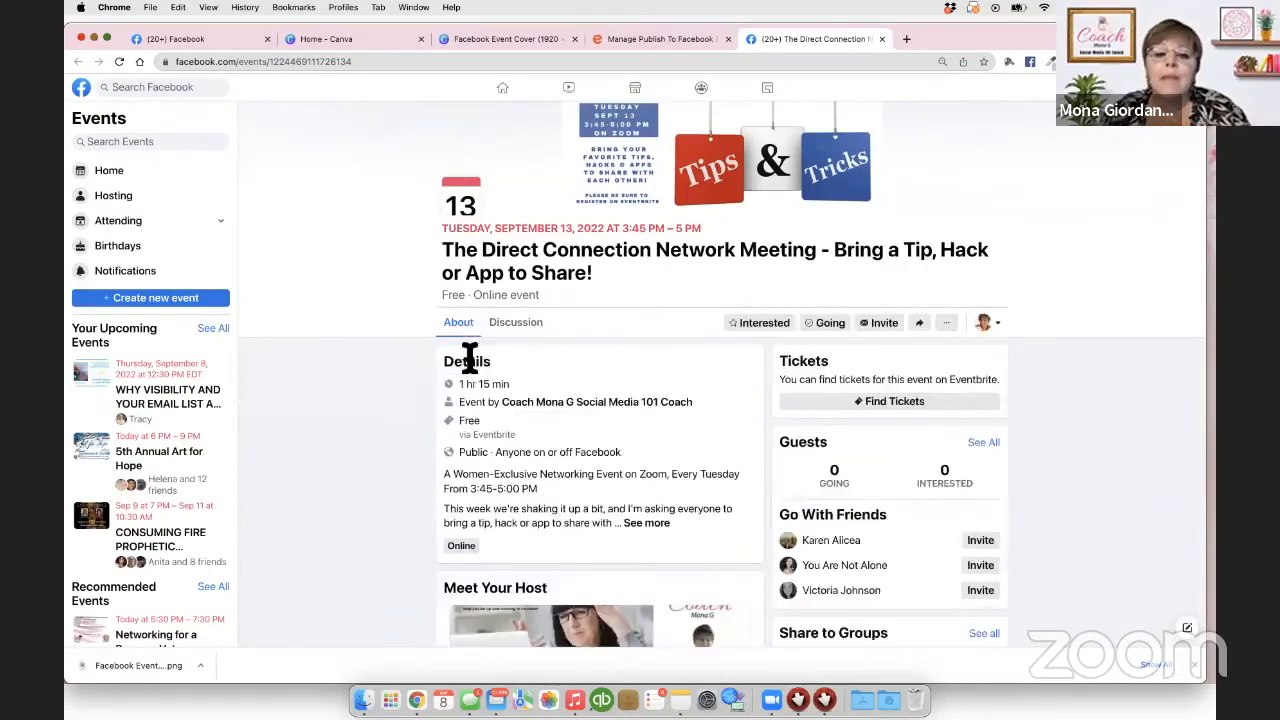
scroll(557, 368, down, 5)
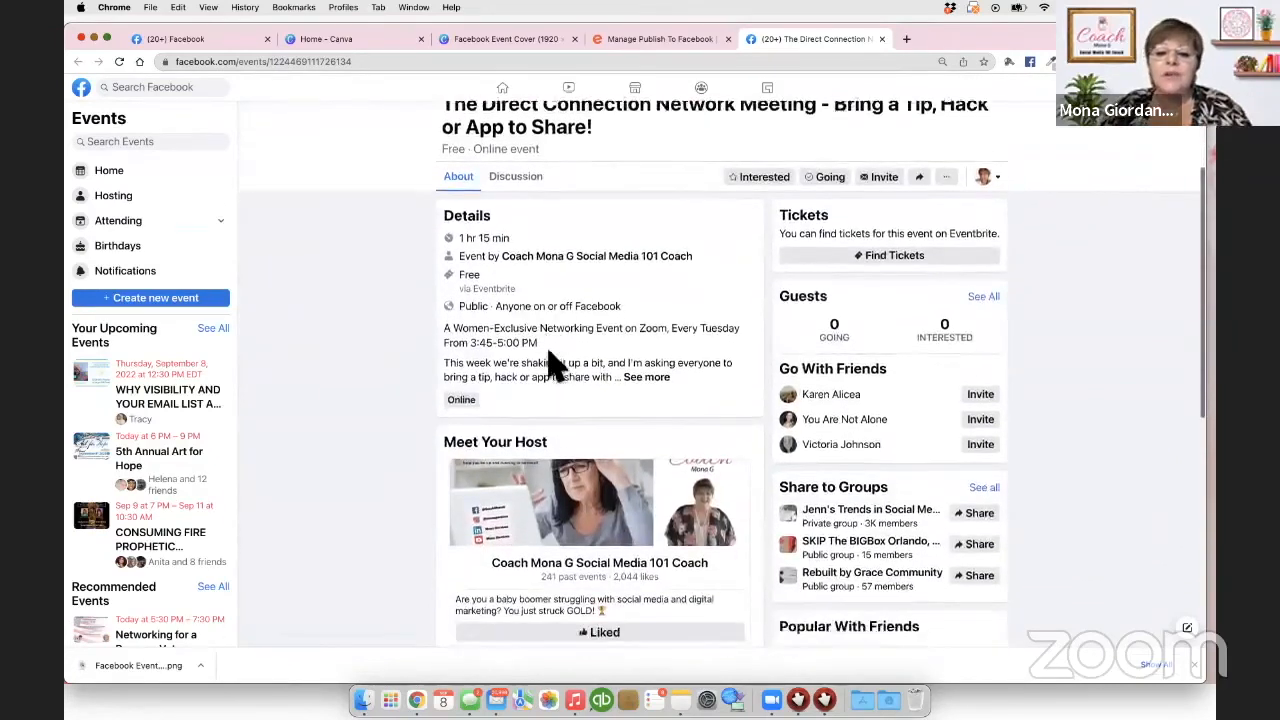
scroll(557, 371, down, 3)
scroll(551, 360, up, 8)
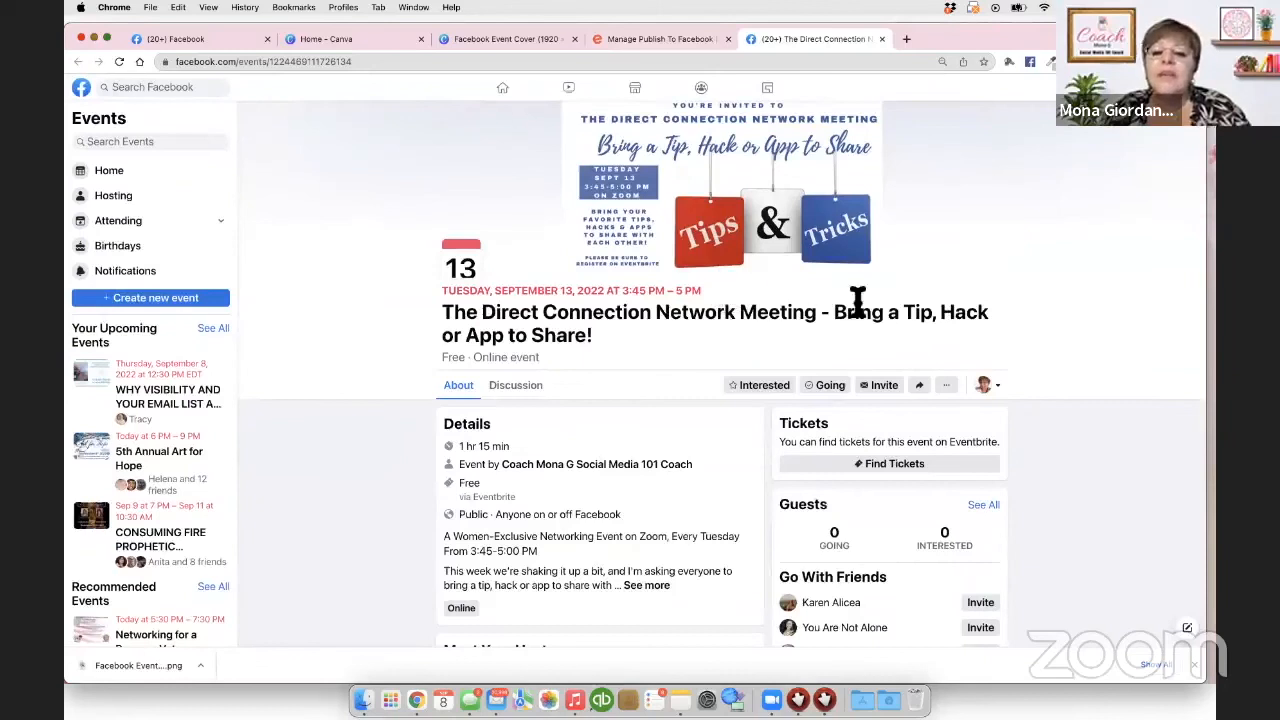
Step: Switch to the personal profile and RSVP Going, bringing the count to 1 going
click(993, 387)
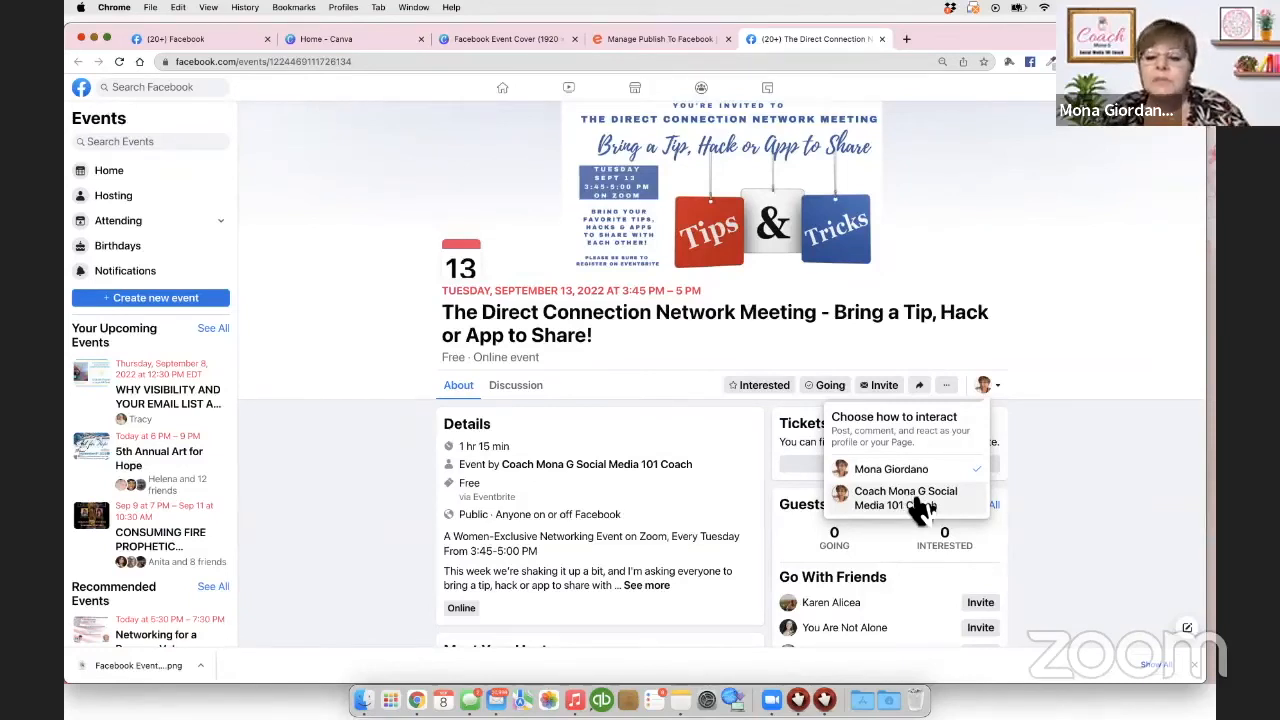
click(889, 472)
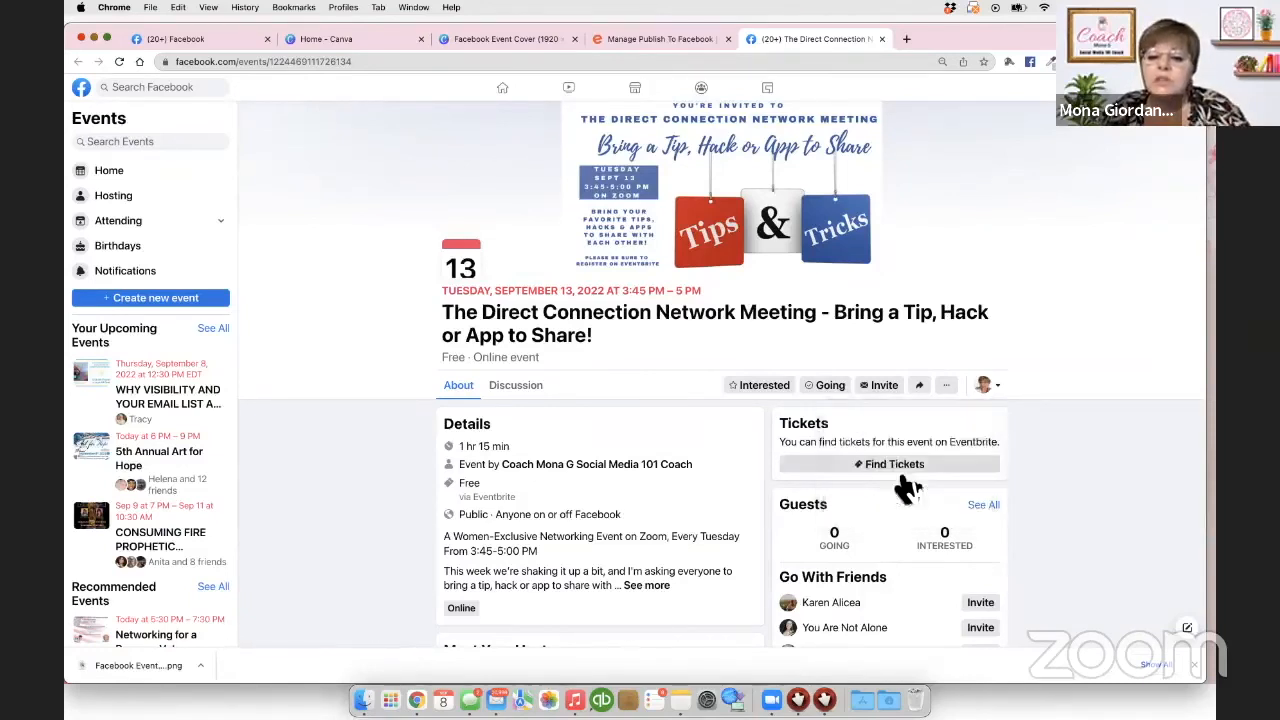
click(838, 392)
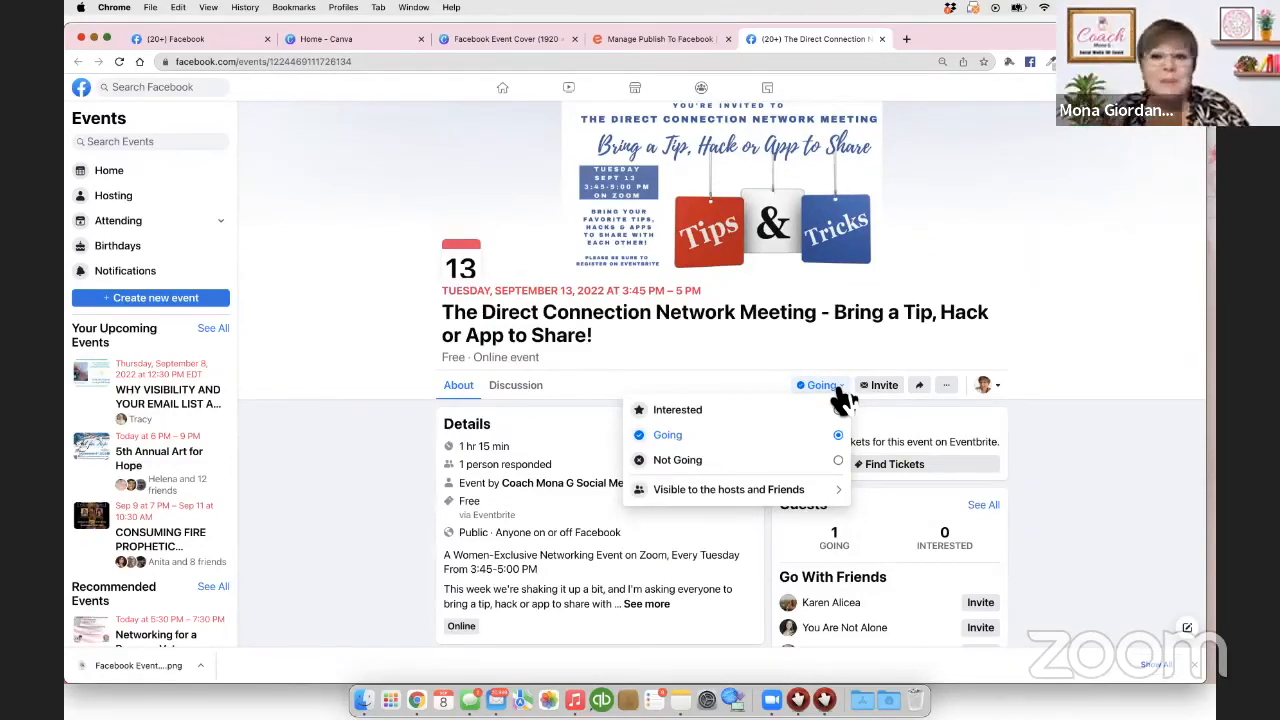
scroll(1055, 506, down, 1)
click(1060, 468)
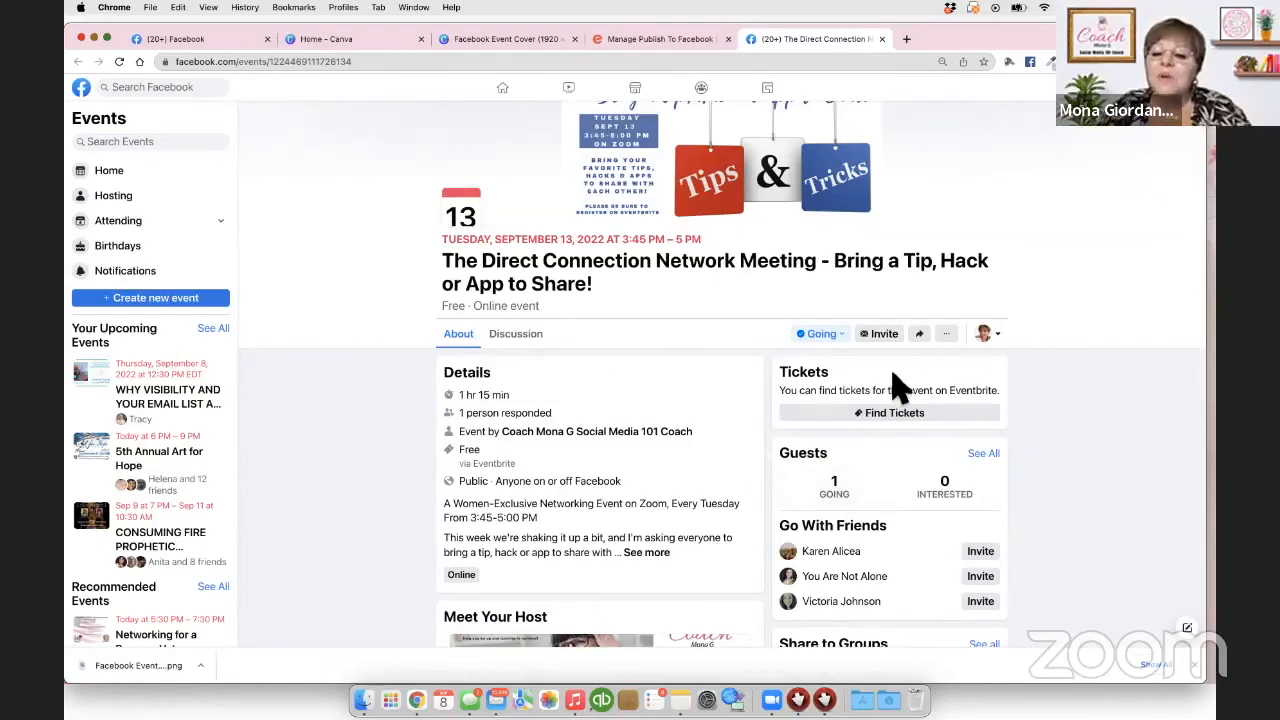
Step: Follow the Find Tickets link and paste the Facebook event URL into Eventbrite's address bar
scroll(893, 386, down, 1)
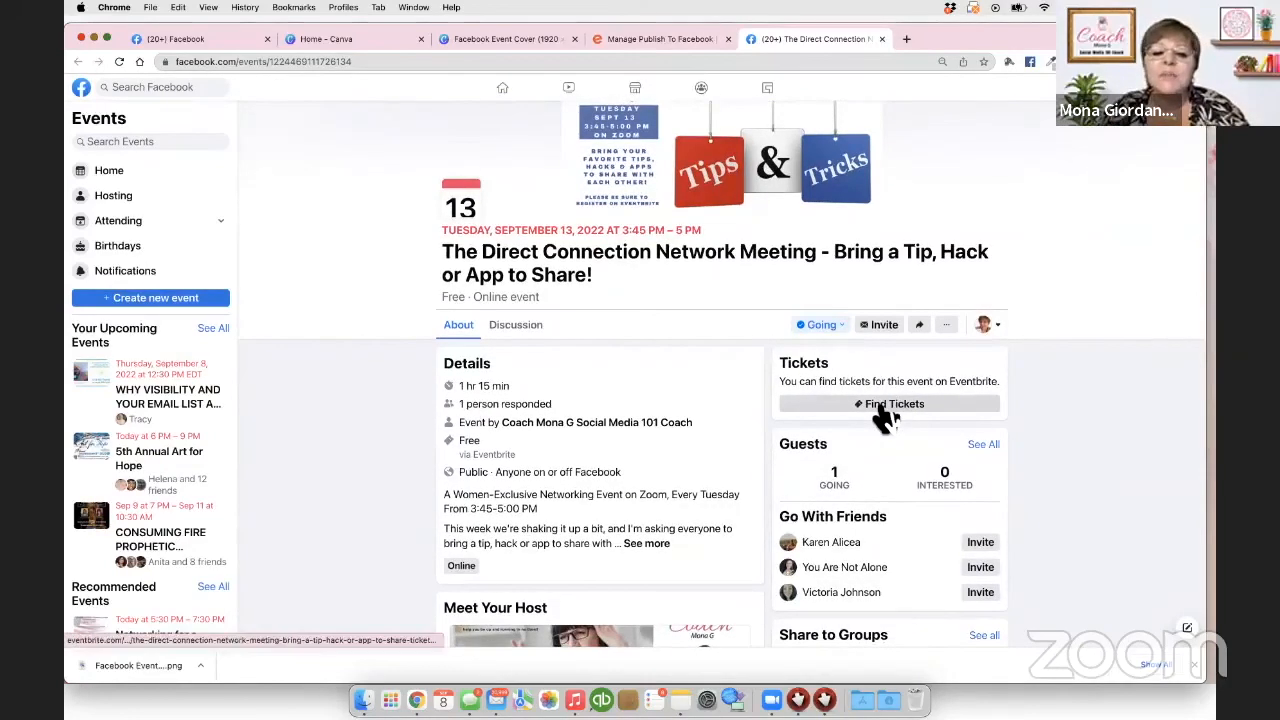
click(885, 418)
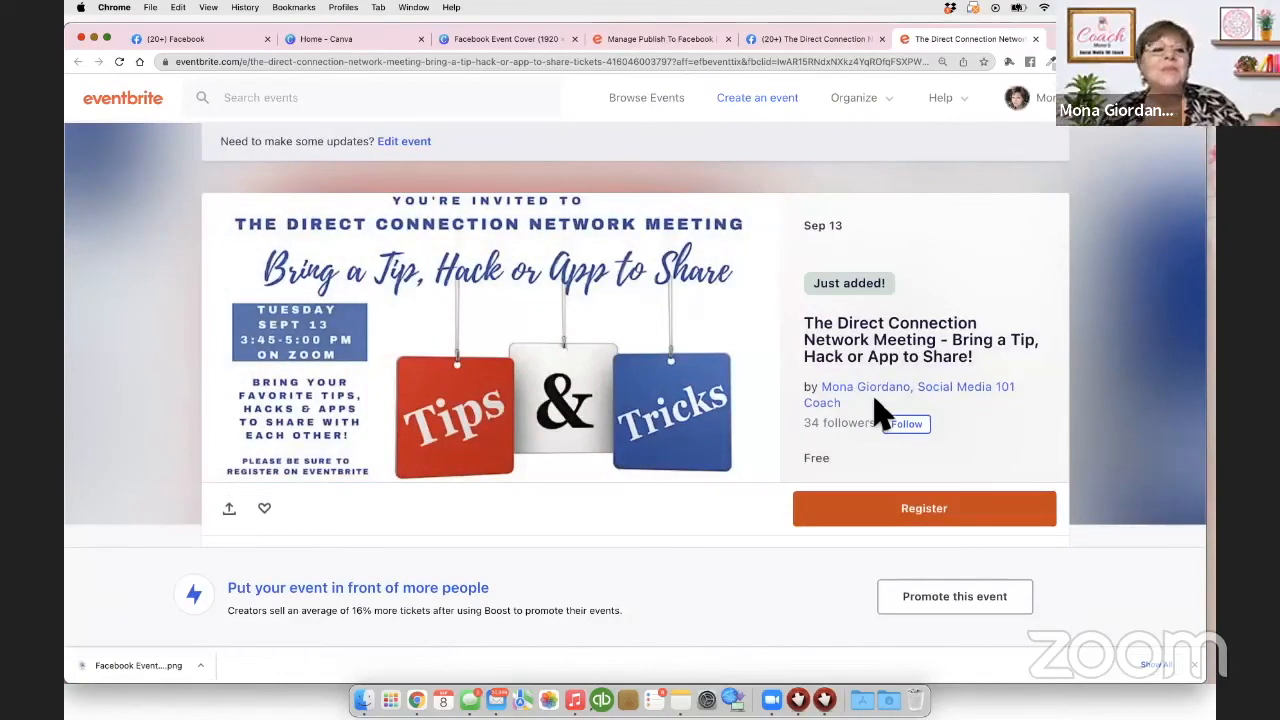
click(655, 40)
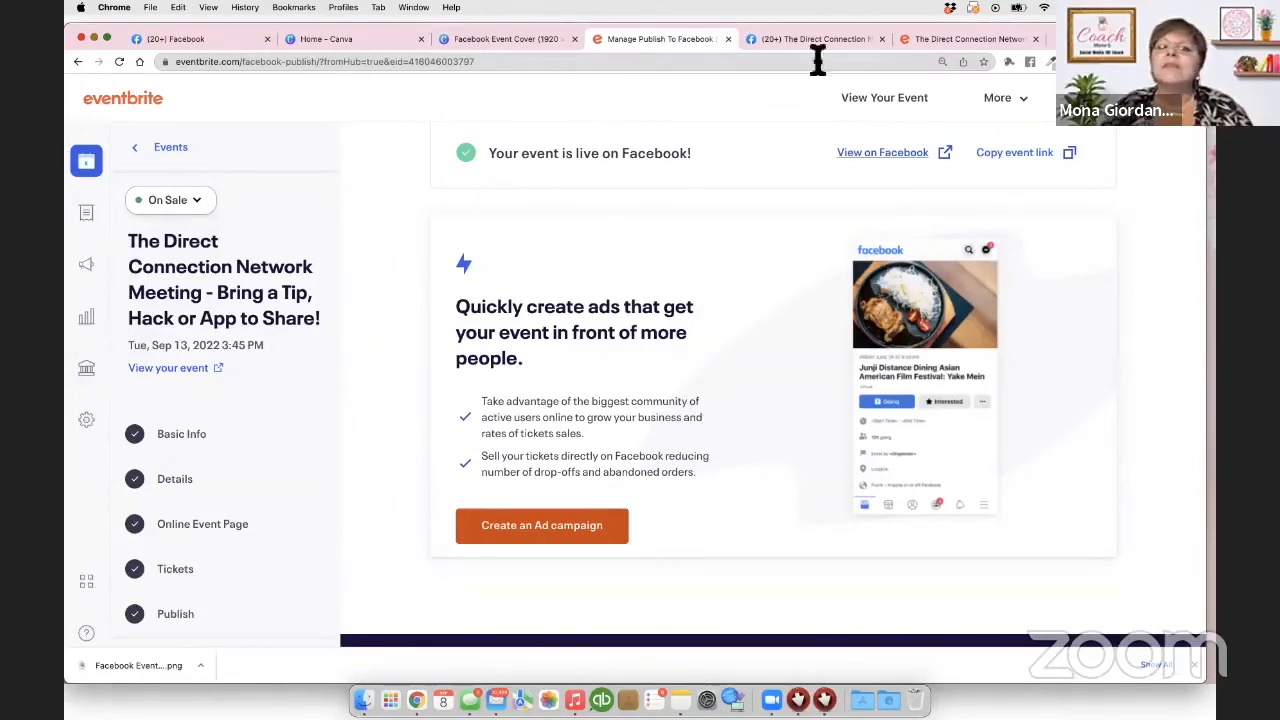
click(928, 42)
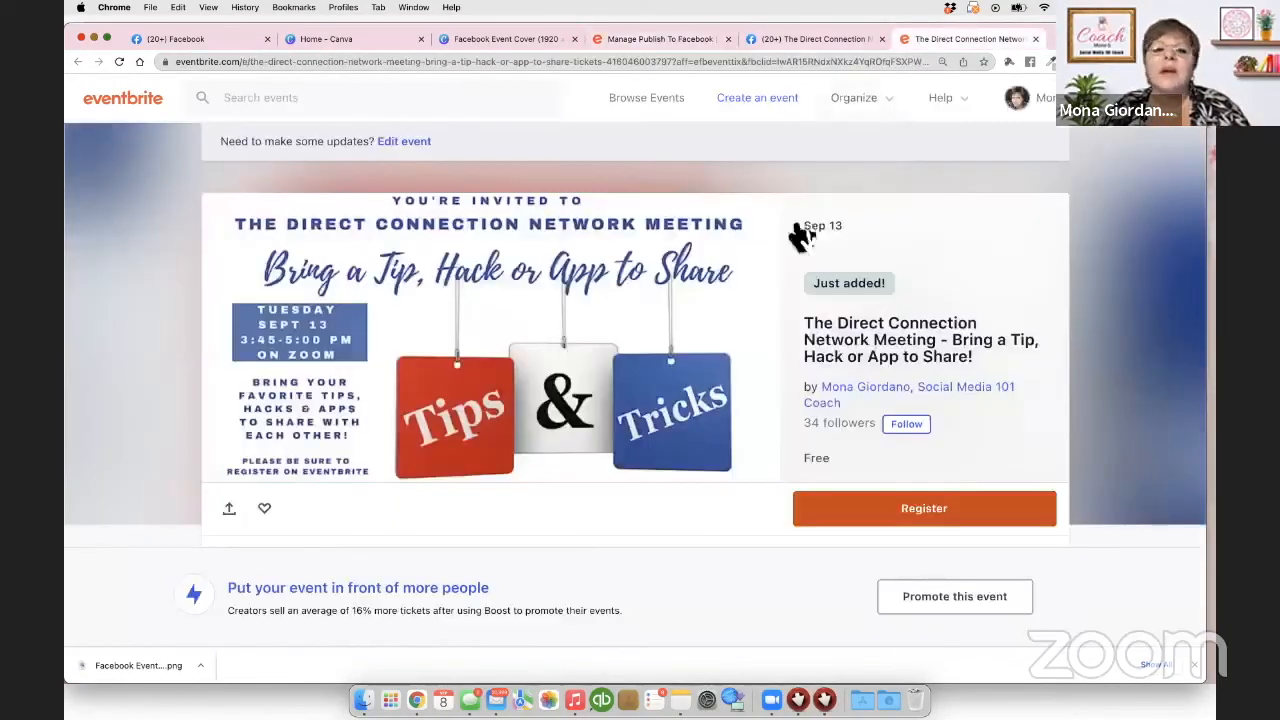
click(635, 62)
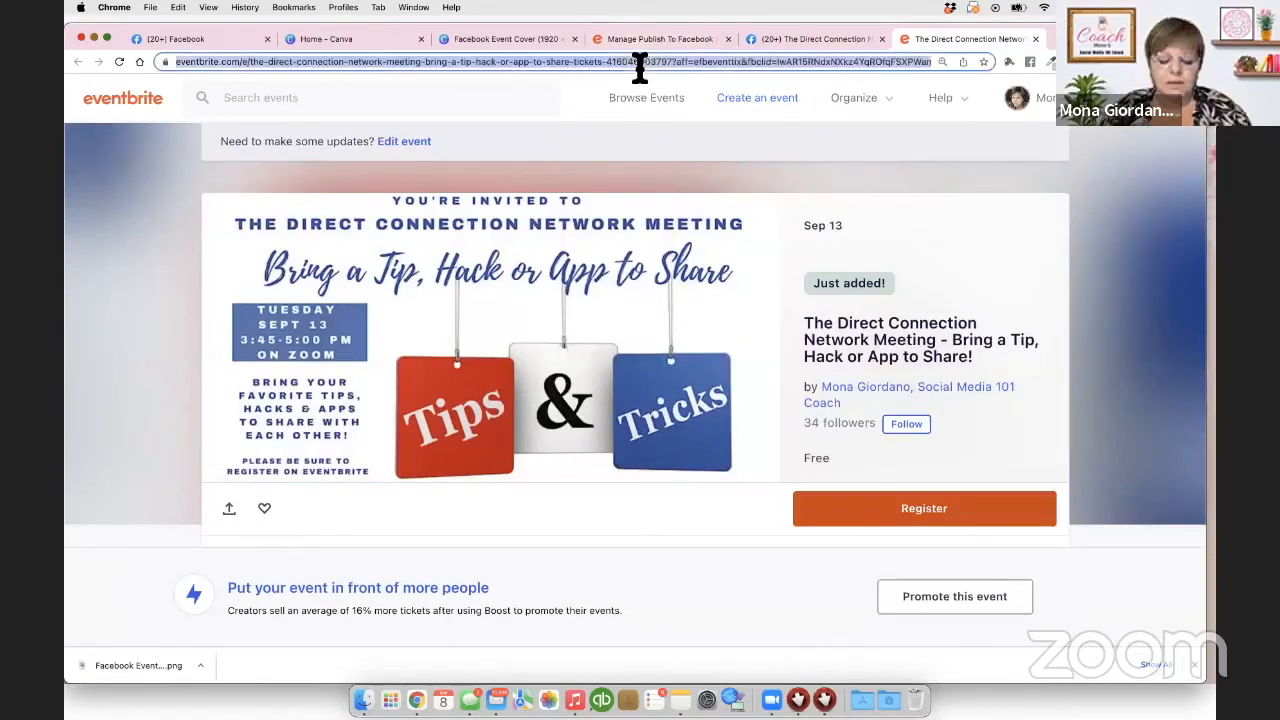
key(super+v)
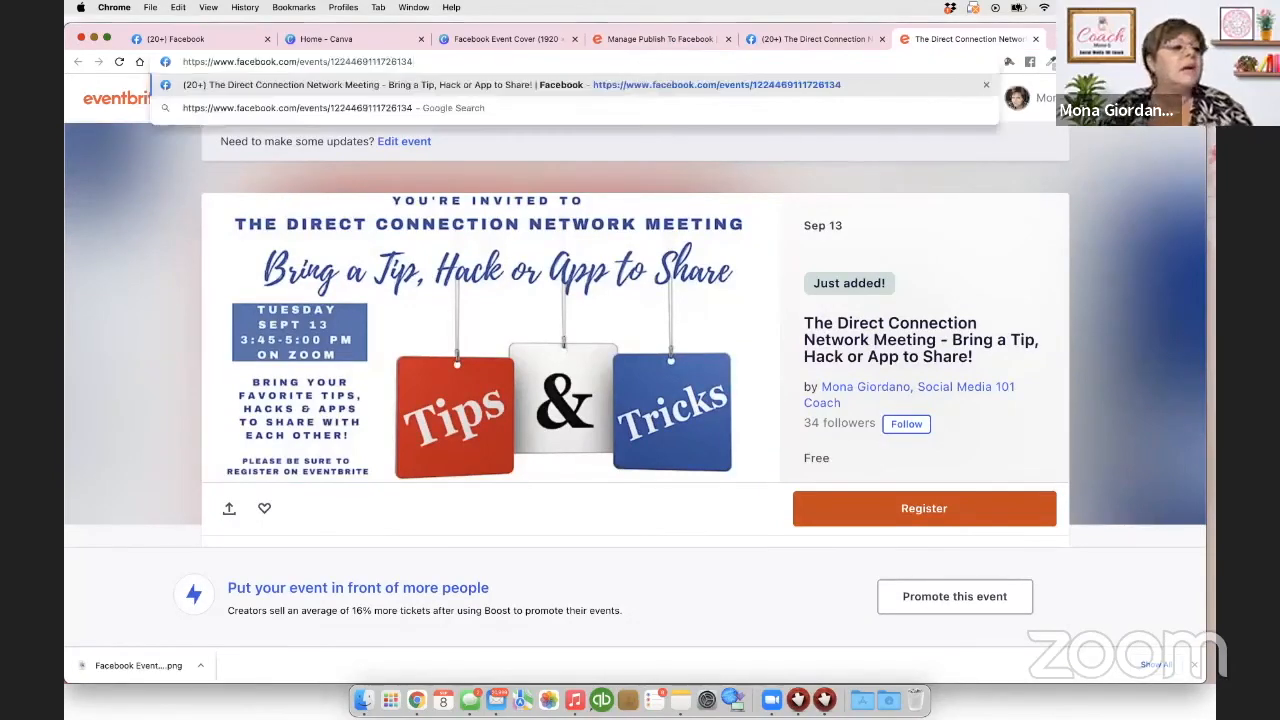
key(super+Tab)
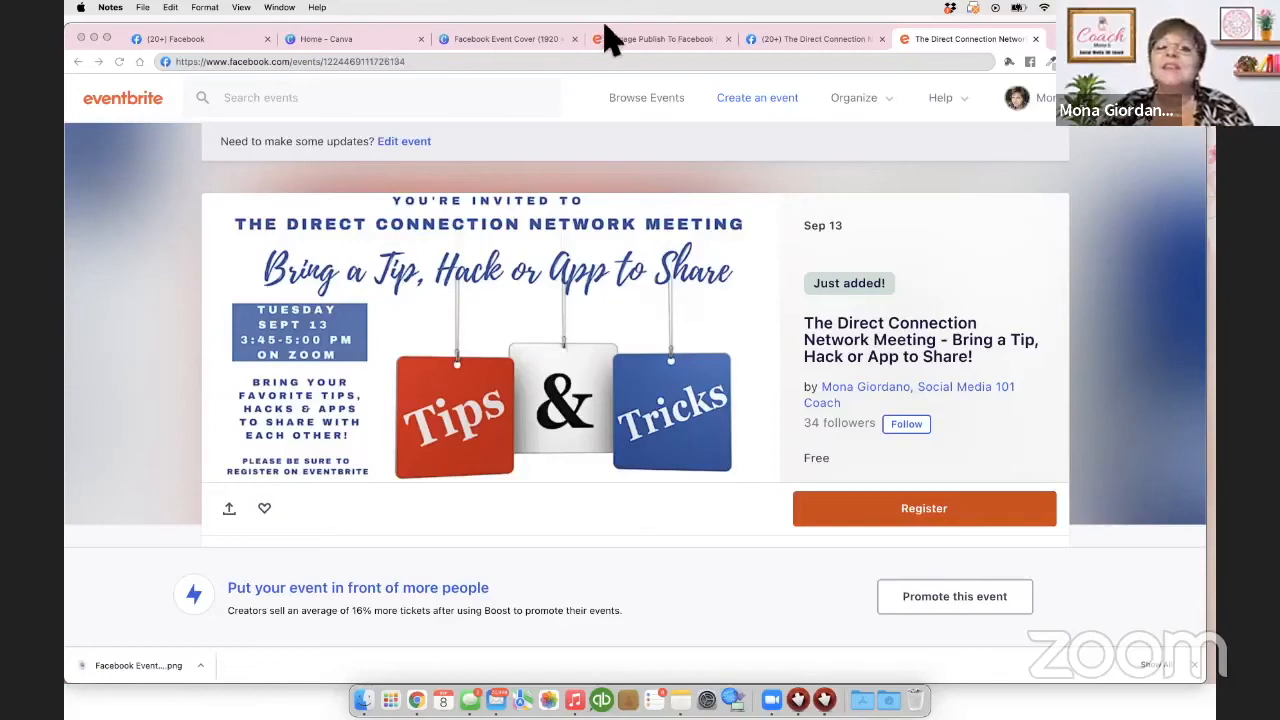
Step: Return to the Facebook event tab and show its Share options, including the fb.me link
click(800, 40)
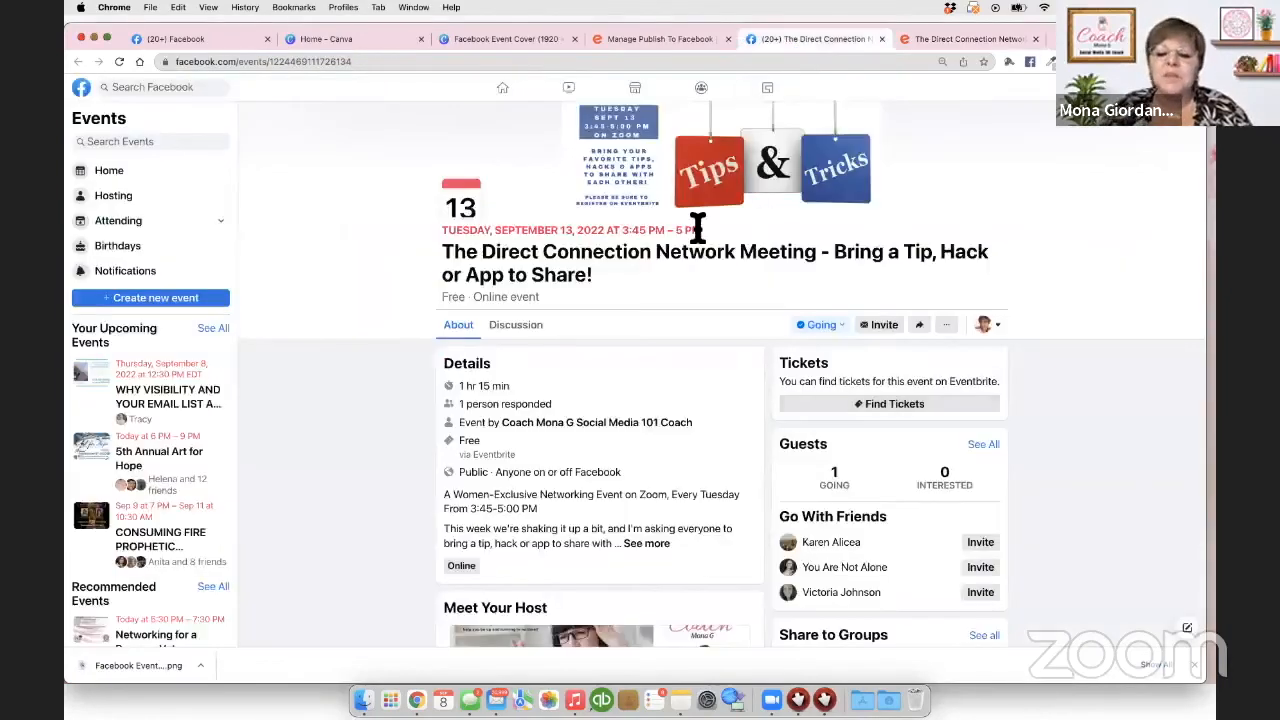
scroll(697, 229, down, 6)
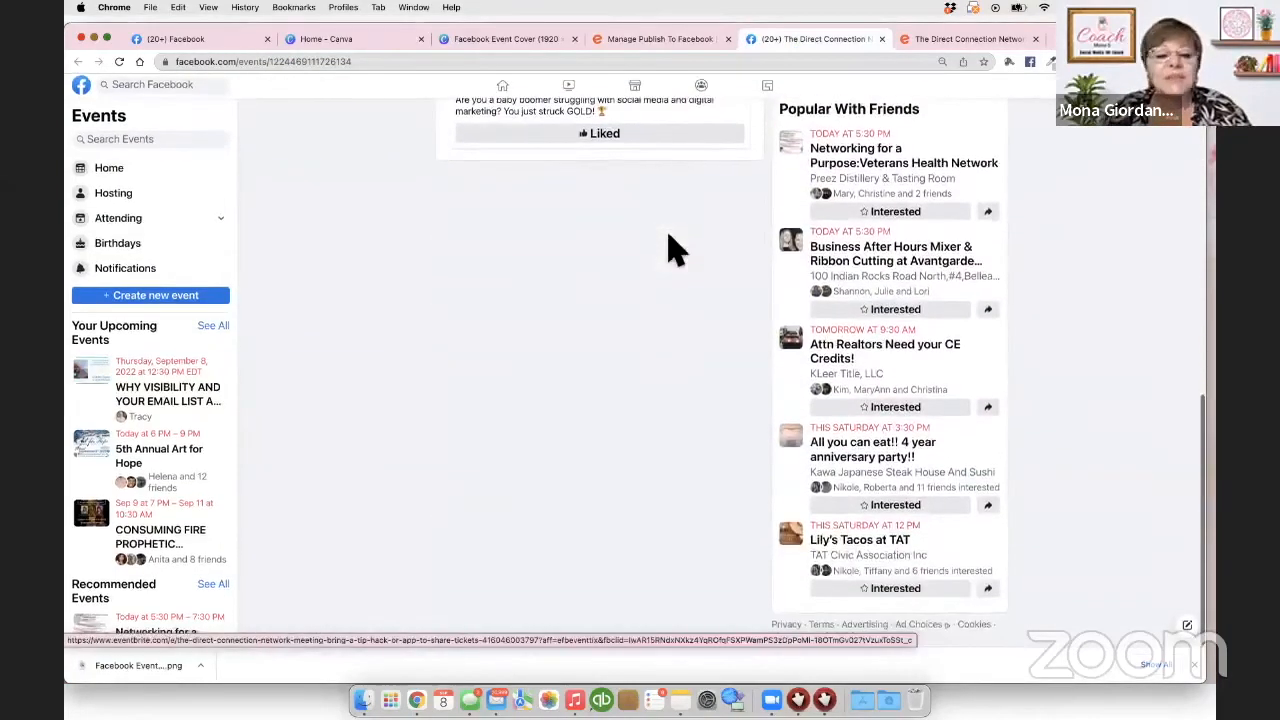
scroll(677, 250, up, 7)
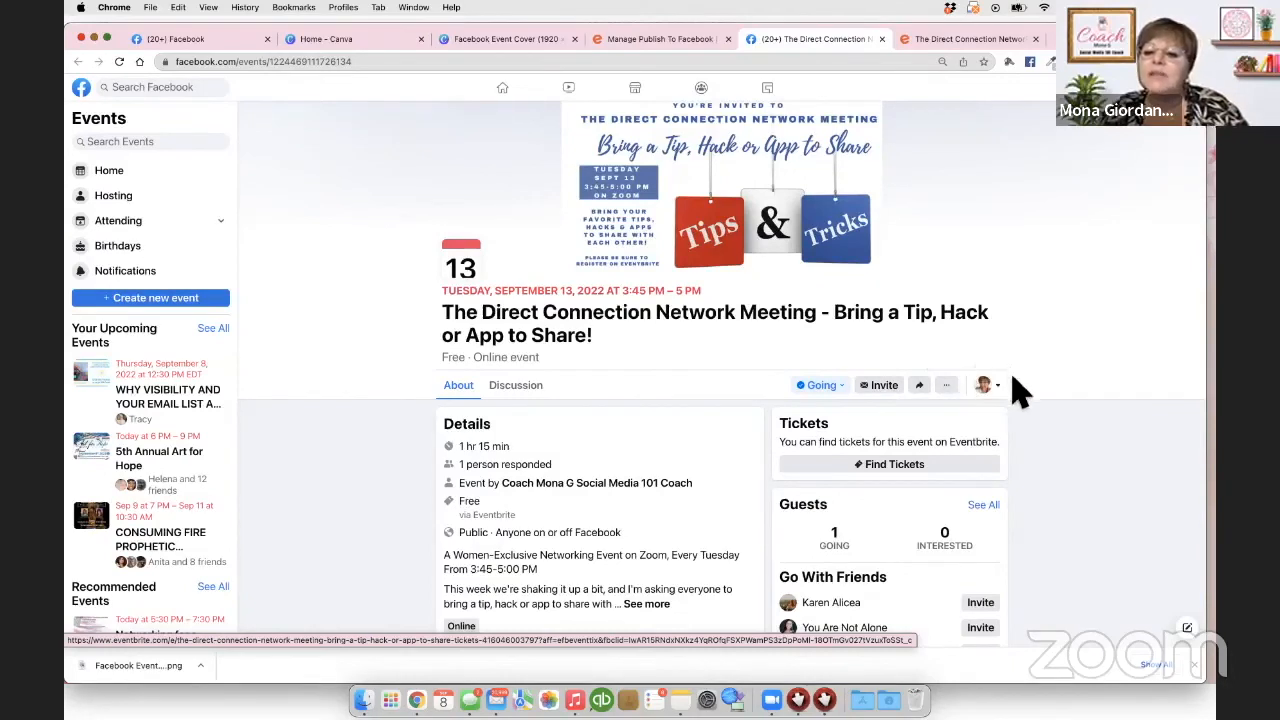
click(919, 386)
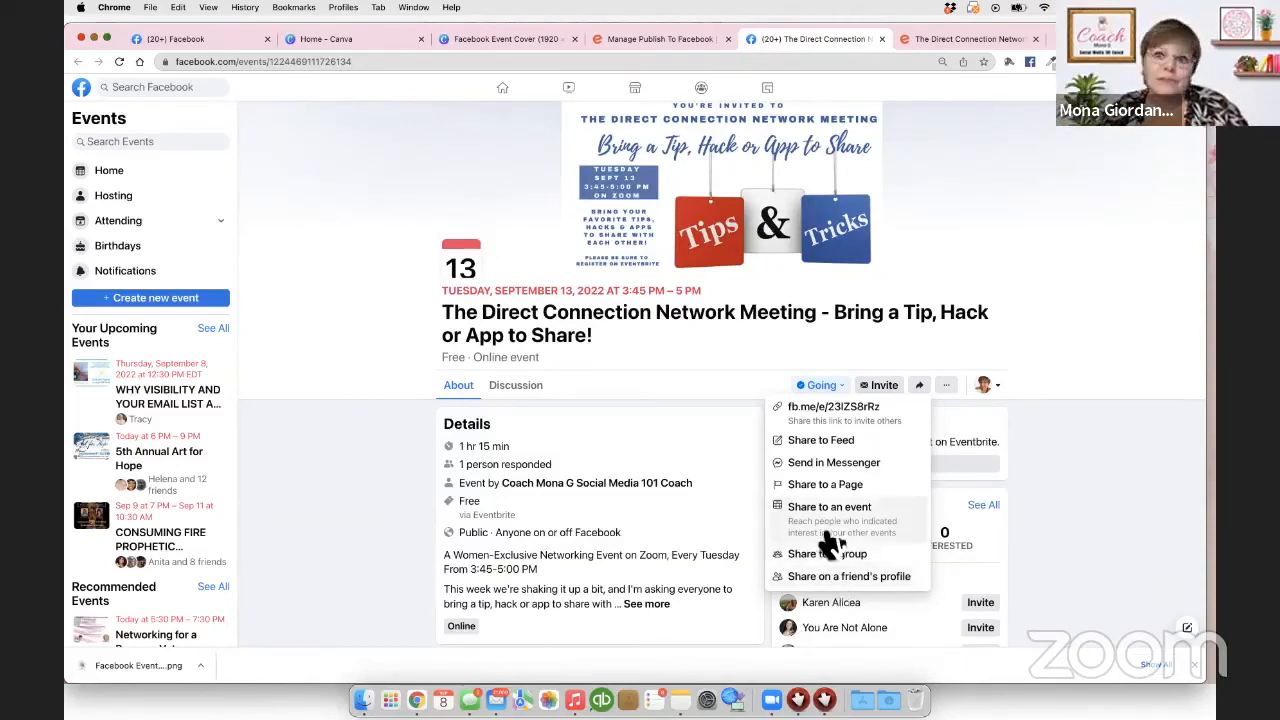
Step: Dismiss the Share menu and choose Invite from the event's '...' menu
click(1050, 462)
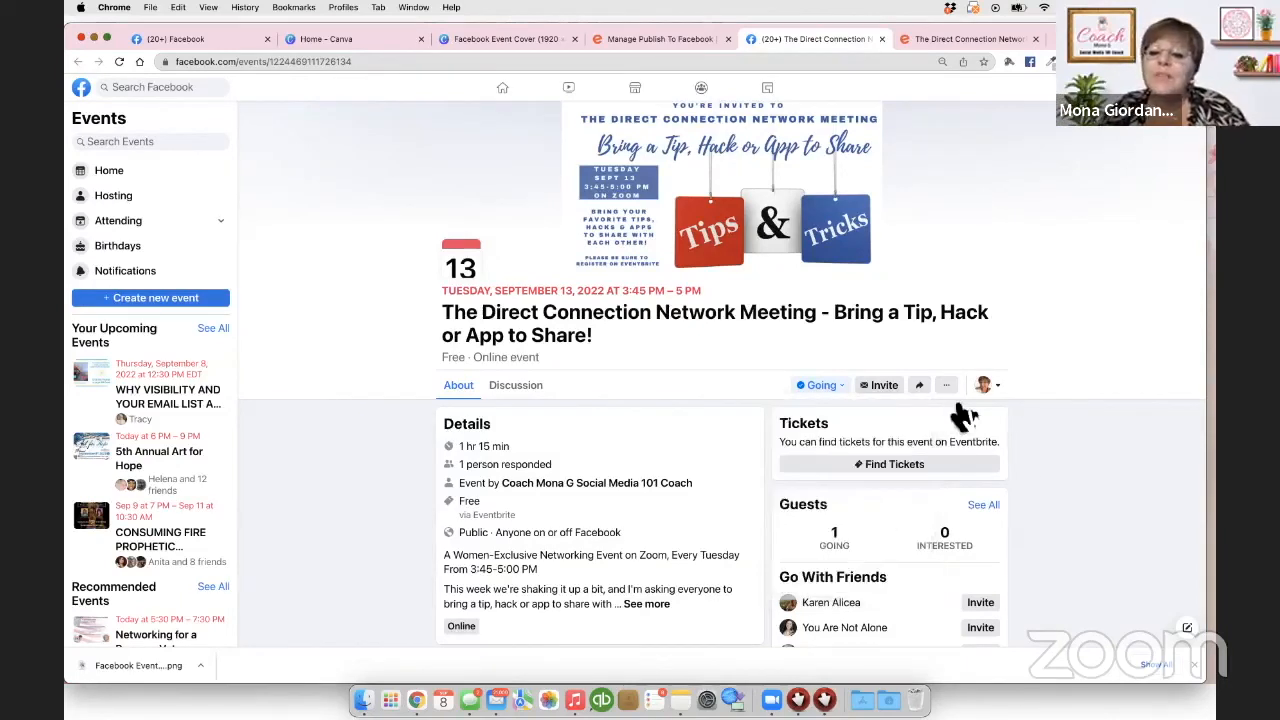
click(947, 387)
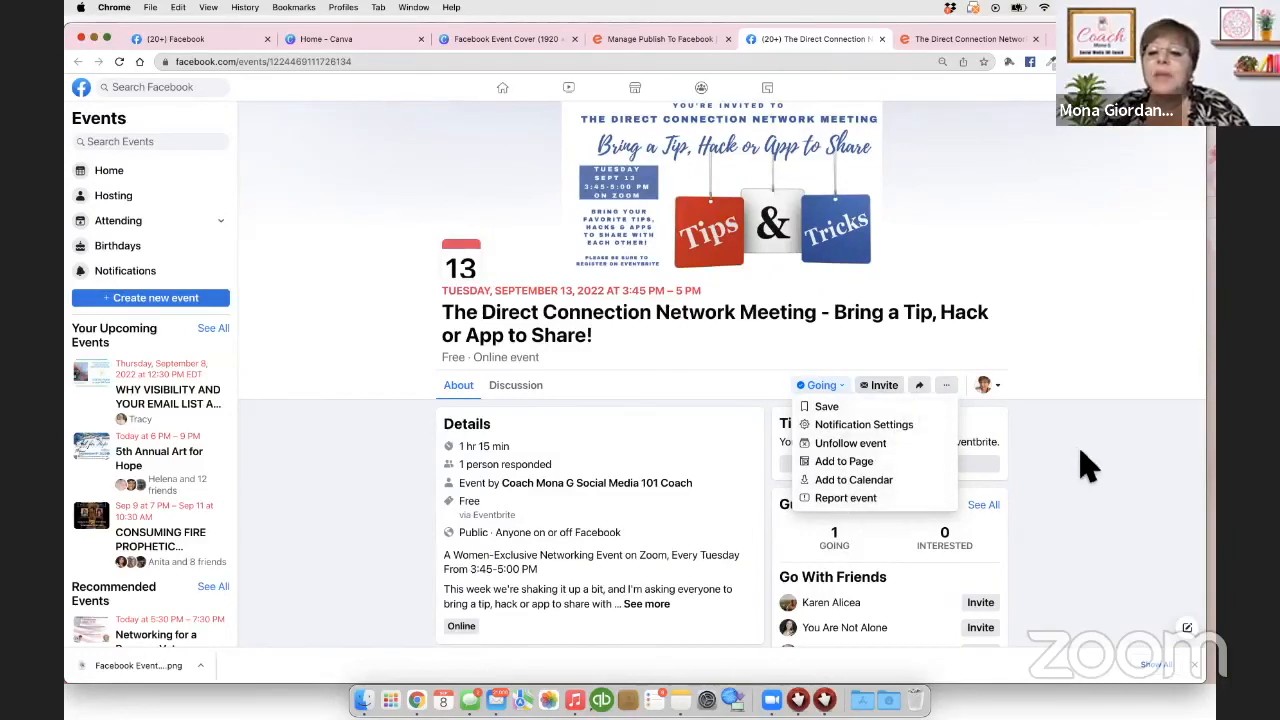
click(884, 390)
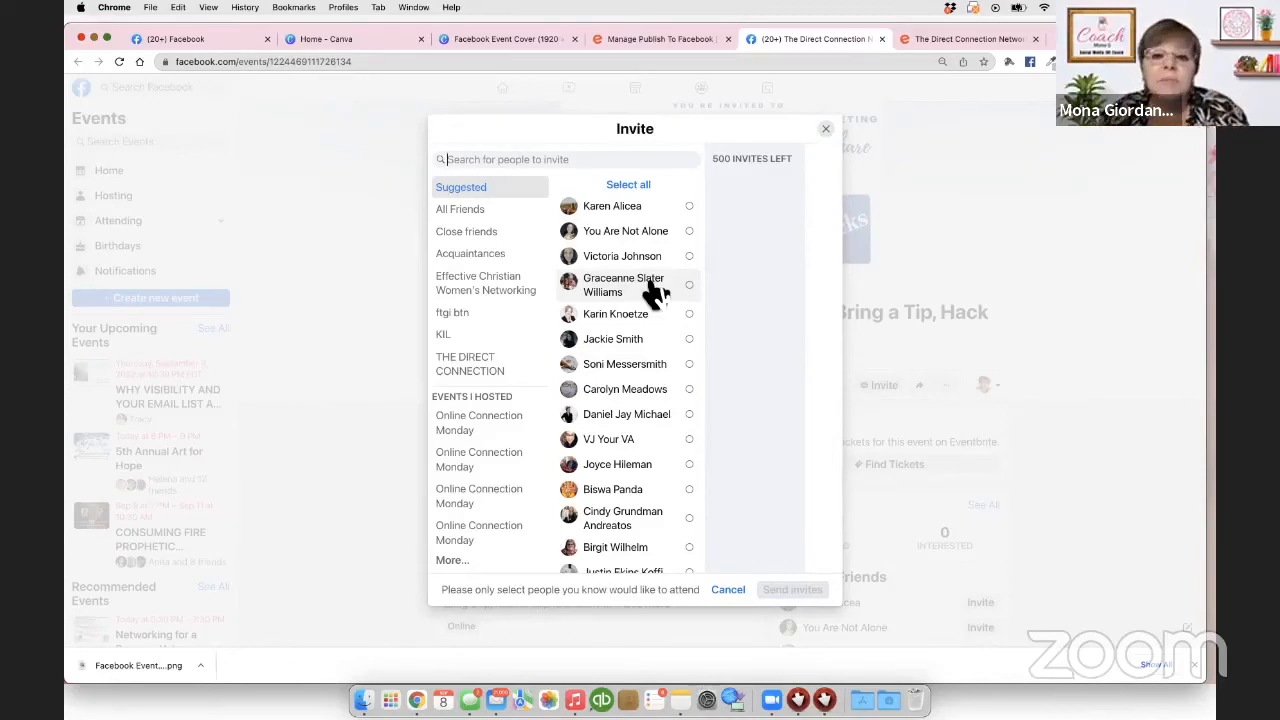
Step: Close the Invite dialog without inviting anyone
click(825, 130)
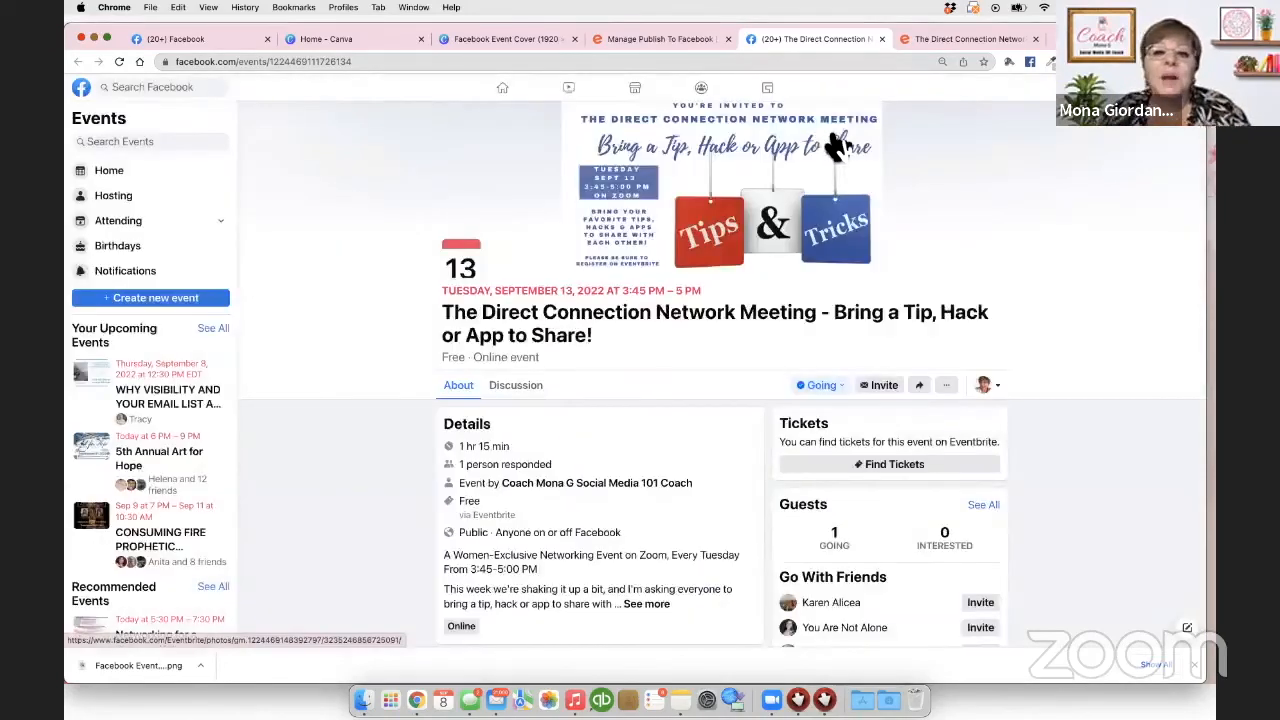